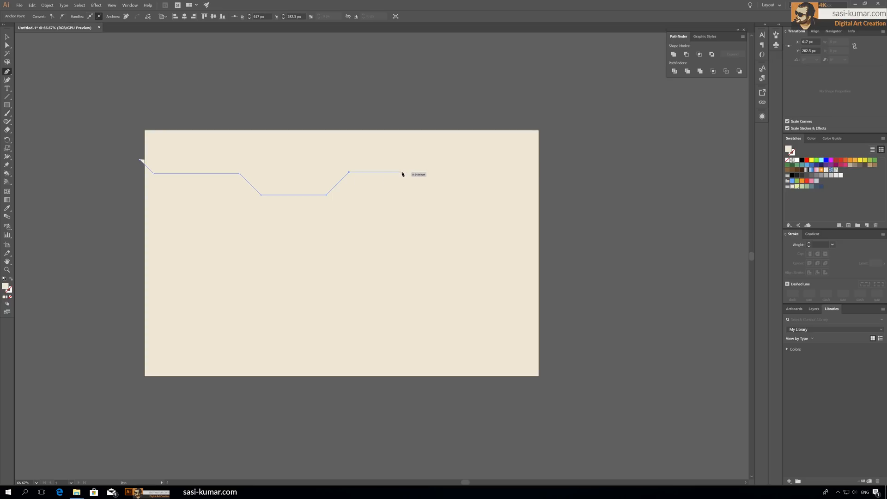
Step: Complete the first stepped hill outline with the Pen tool, closing it around the artboard's lower corners
left_click(423, 151)
left_click(484, 151)
left_click(511, 177)
left_click(539, 178)
left_click(539, 376)
left_click(145, 376)
left_click(141, 161)
Step: Align the first hill's overhanging left anchor to the artboard's left edge and fill the hill with light yellow-green
key("a")
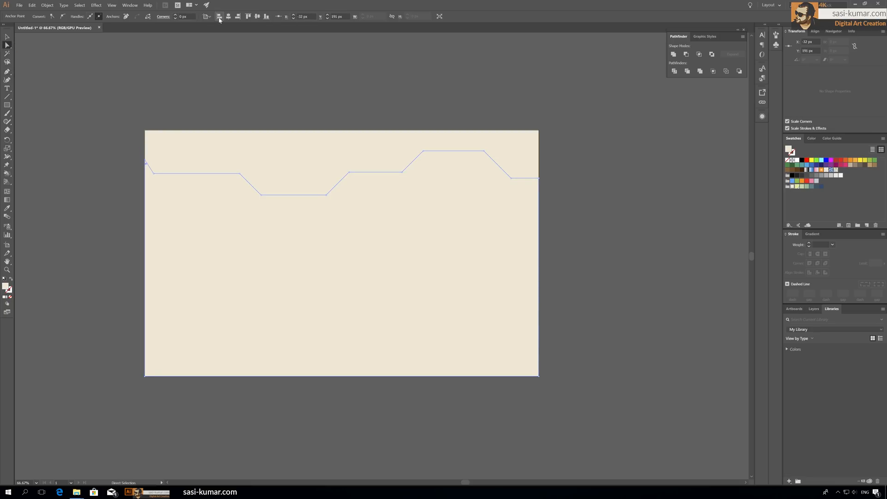
key("v")
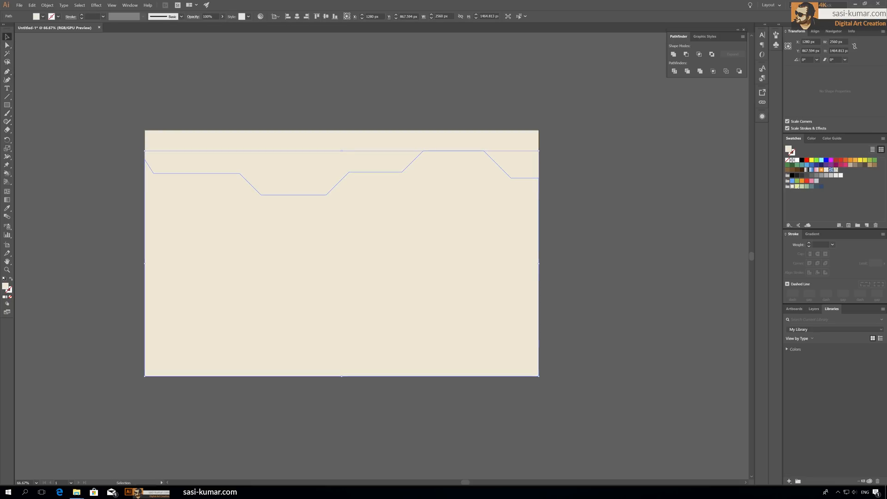
left_click(320, 73)
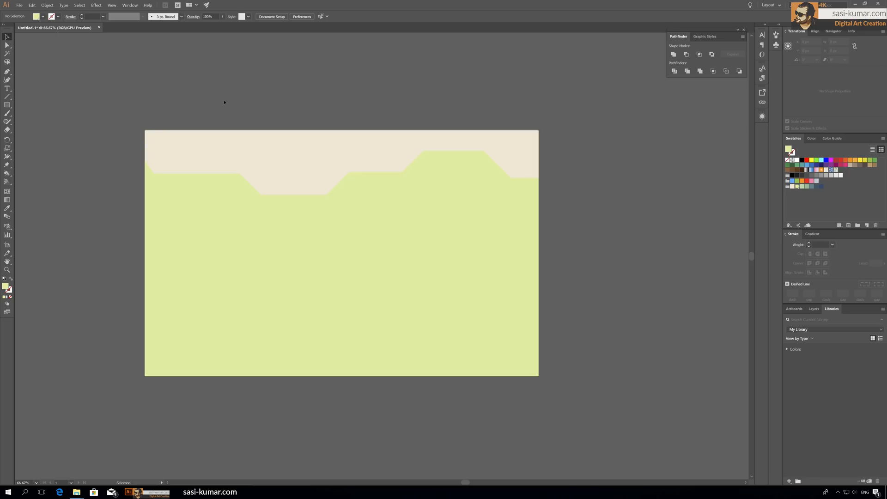
Step: Draw a second stepped hill across the artboard below the first one's ridge and fill it with pale green
left_click(145, 199)
left_click(203, 199)
left_click(327, 249)
left_click(375, 248)
left_click(505, 195)
left_click(539, 213)
left_click(539, 376)
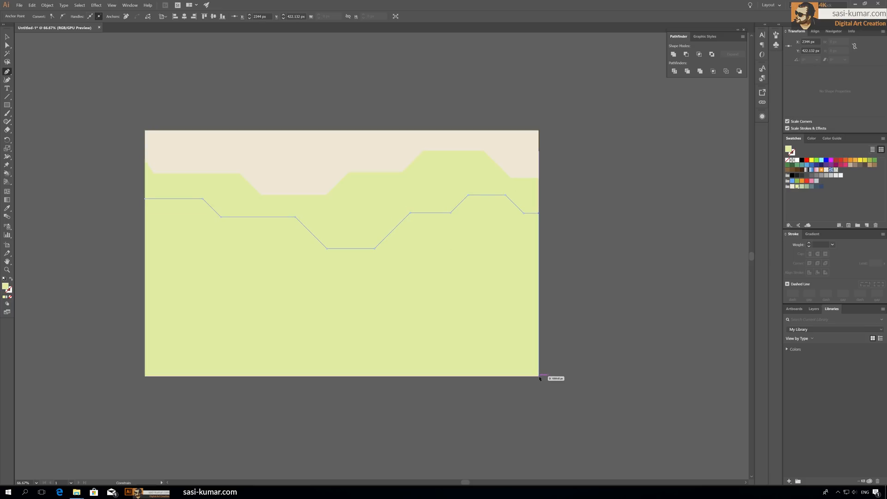
left_click(145, 376)
left_click(146, 199)
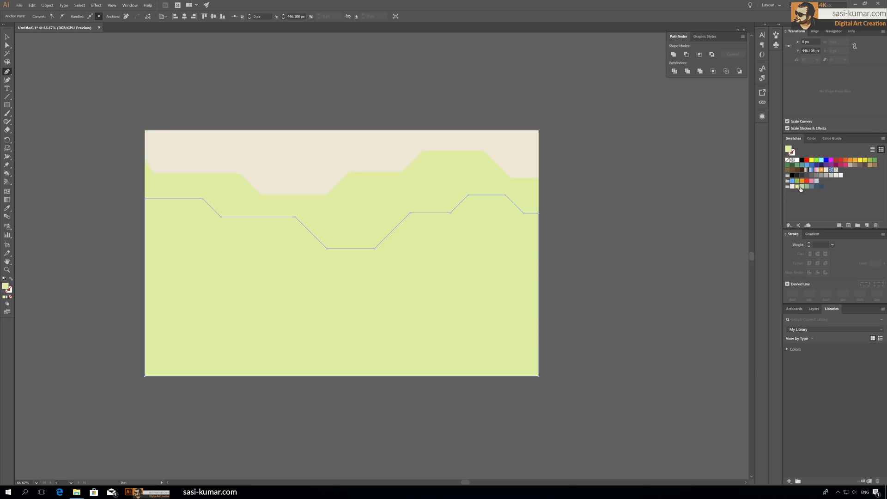
left_click(802, 187)
left_click(8, 37)
left_click(266, 93)
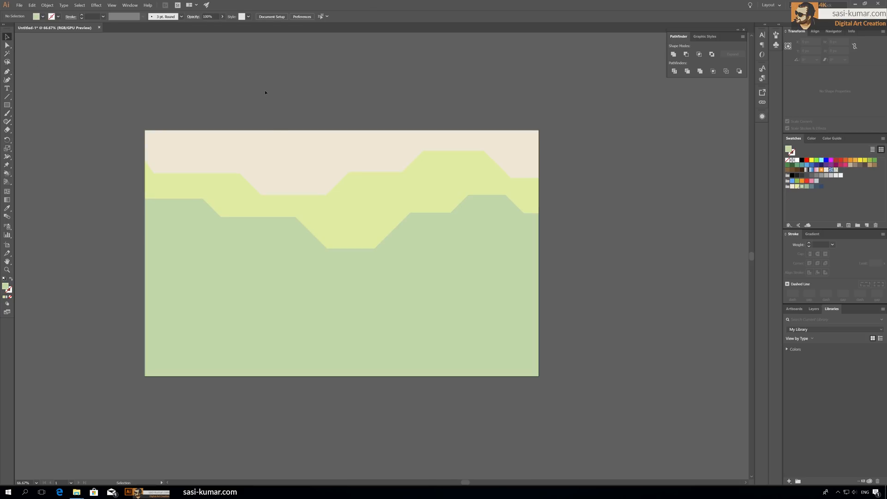
Step: Draw a third hill stepping down from the left edge past the artboard's middle and fill it with grey-green
key("p")
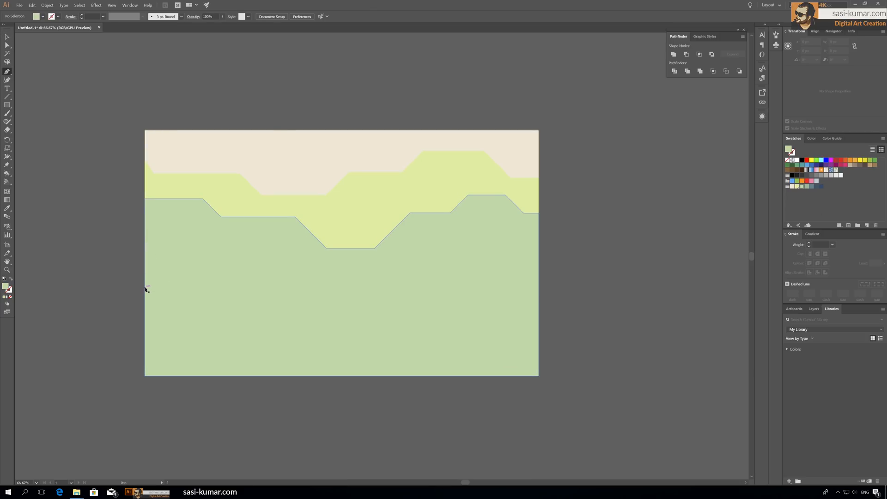
left_click(145, 269)
left_click_drag(167, 247, 209, 249)
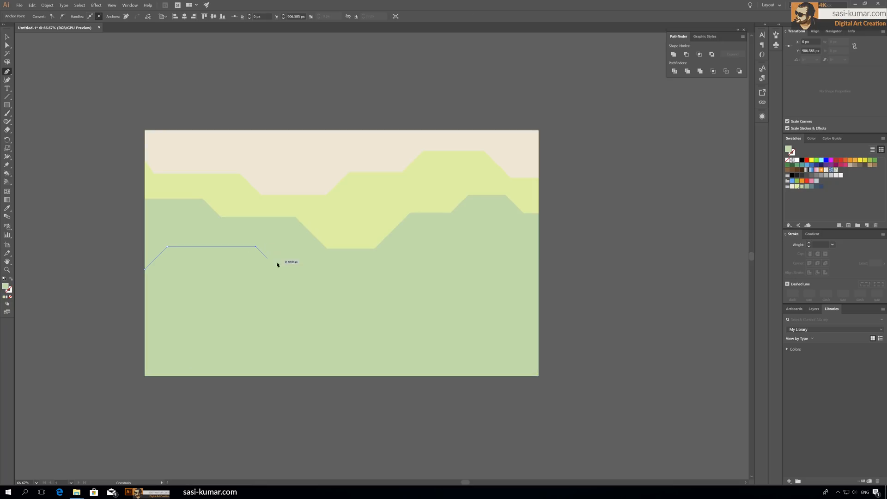
left_click(402, 317)
left_click(402, 376)
left_click(145, 375)
left_click(146, 272)
left_click(803, 186)
left_click(7, 37)
left_click(246, 77)
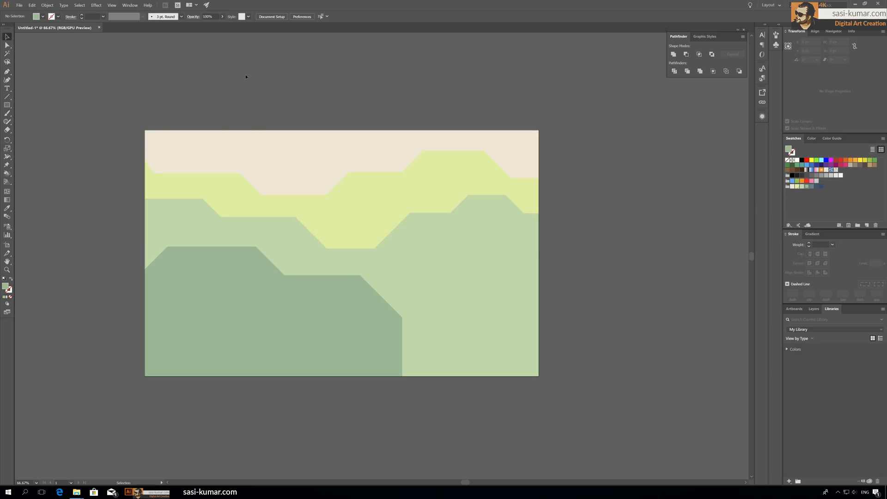
Step: Draw a fourth, lower hill descending from the left edge to the artboard's bottom edge and fill it with slate teal
scroll(106, 190, "down", 1)
left_click(6, 72)
left_click(145, 275)
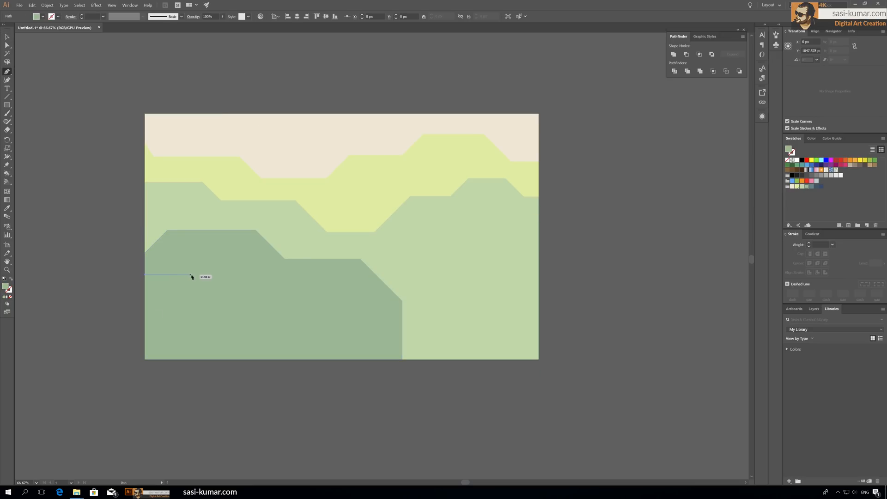
left_click(326, 303)
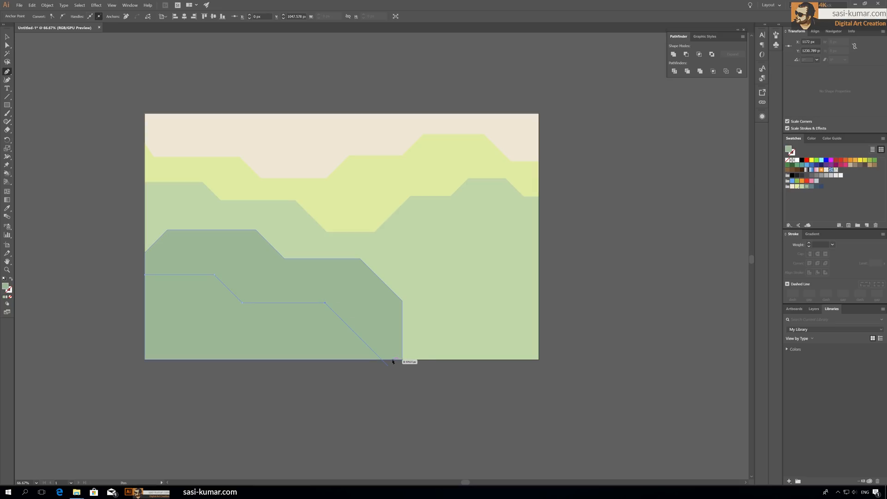
left_click(339, 318, "shift")
left_click(432, 325, "shift")
left_click(474, 360, "shift")
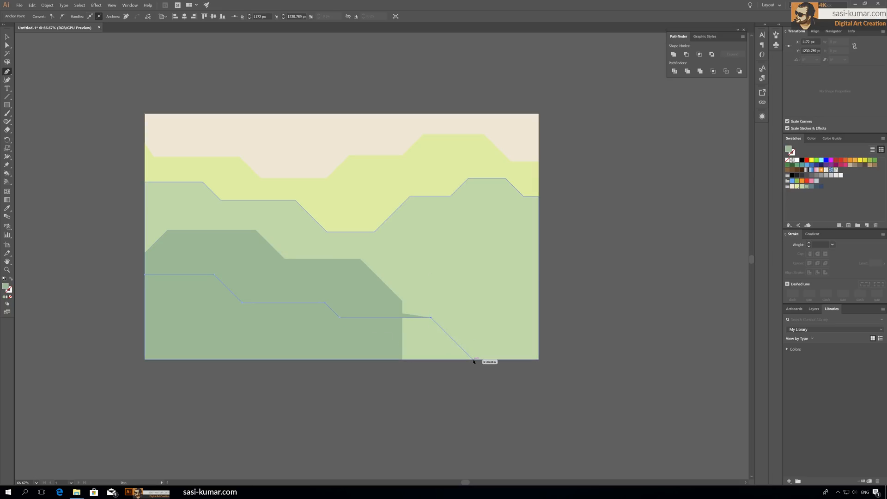
left_click(145, 360, "shift")
left_click(145, 275)
left_click(810, 186)
key("v")
left_click(111, 248)
Step: Select all four hill shapes and round their corners into smooth curves
scroll(111, 248, "up", 1)
scroll(111, 248, "down", 1)
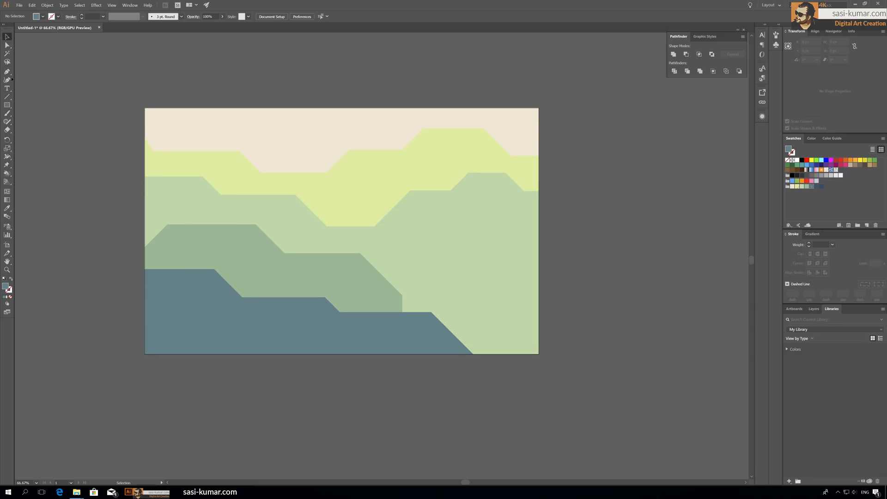
key("ctrl+a")
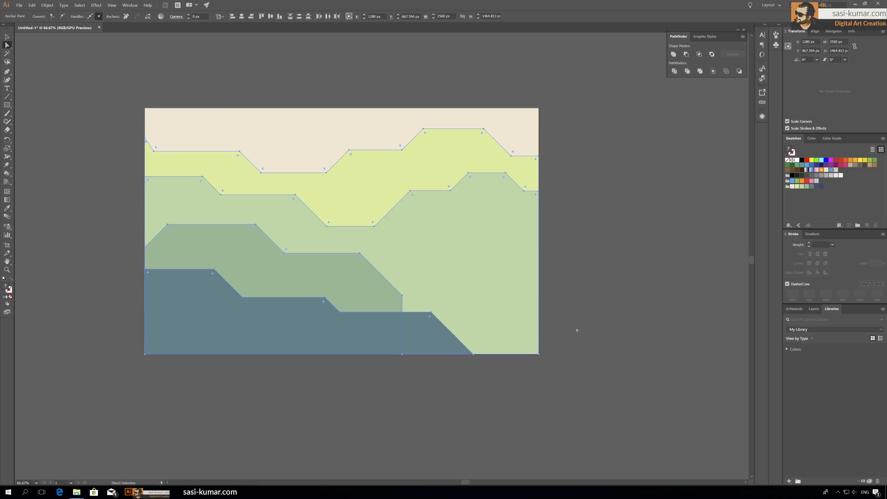
left_click(644, 214)
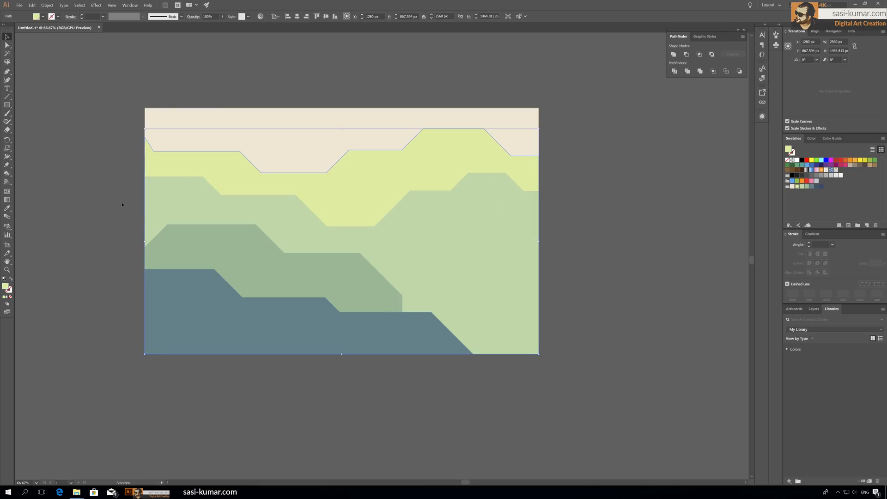
key("ctrl+a")
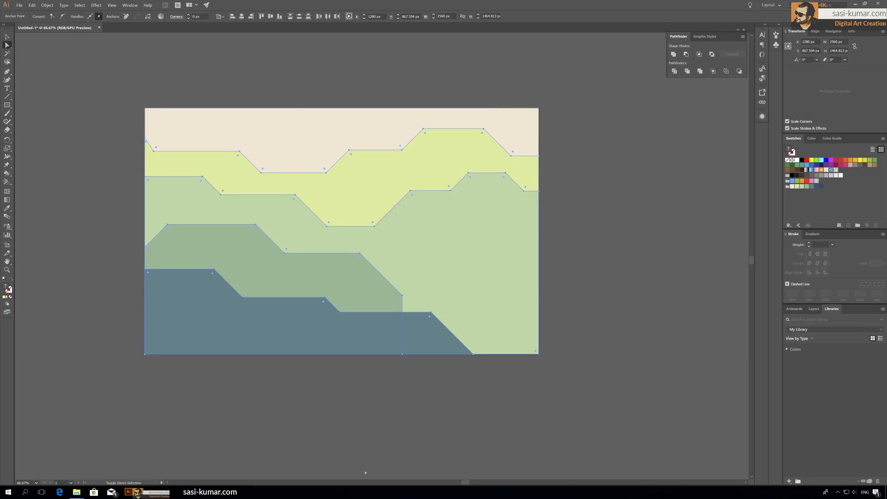
left_click_drag(225, 193, 241, 164)
key("v")
left_click(307, 69)
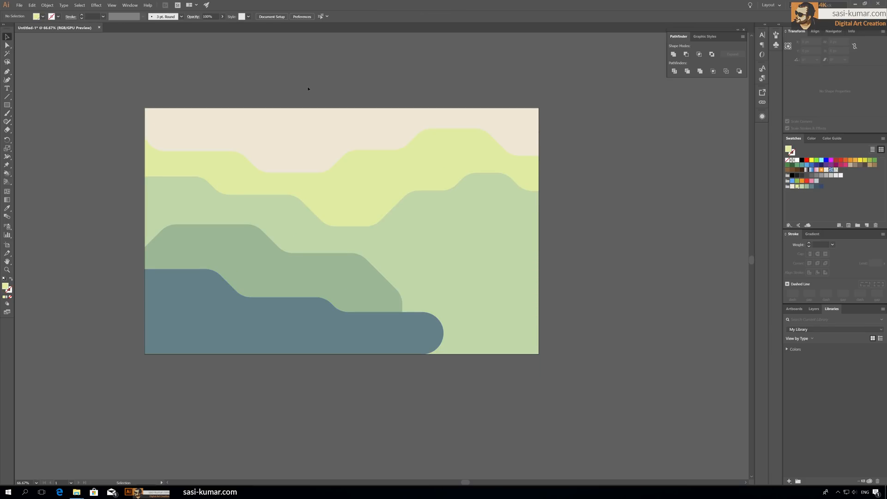
Step: Draw a full-width rectangle reaching down to the artboard's bottom edge as the bridge and fill it with dark blue
left_click(8, 106)
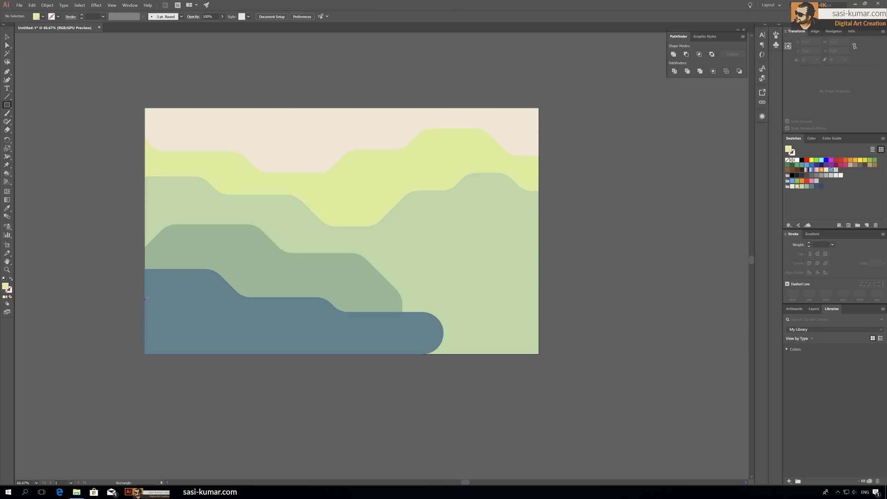
mouse_move(146, 293)
left_mouse_down()
mouse_move(561, 323)
mouse_move(554, 317)
left_mouse_up()
key("v")
left_click_drag(342, 294, 342, 355)
left_click(820, 186)
left_click(577, 250)
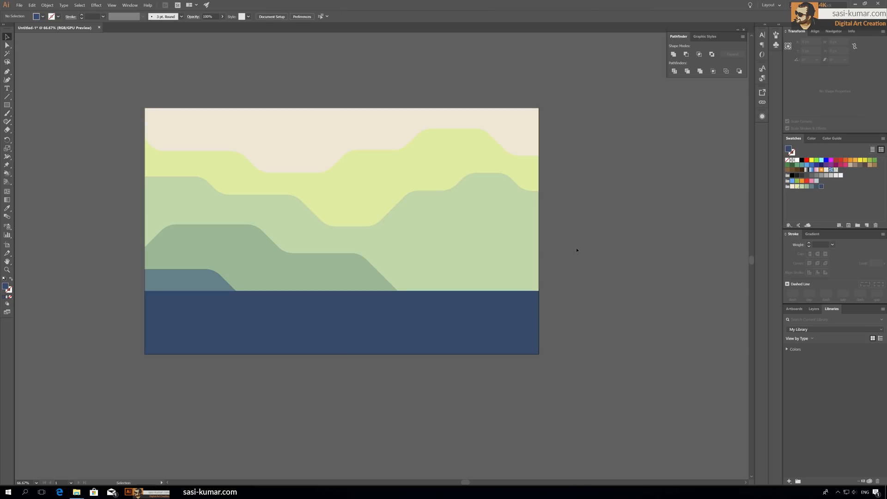
Step: Draw a slate-teal upright pill of about 228 × 596 px with fully rounded corners over the bridge's left end
left_click(177, 280)
left_click(79, 241)
scroll(104, 263, "down", 1)
left_click(7, 105)
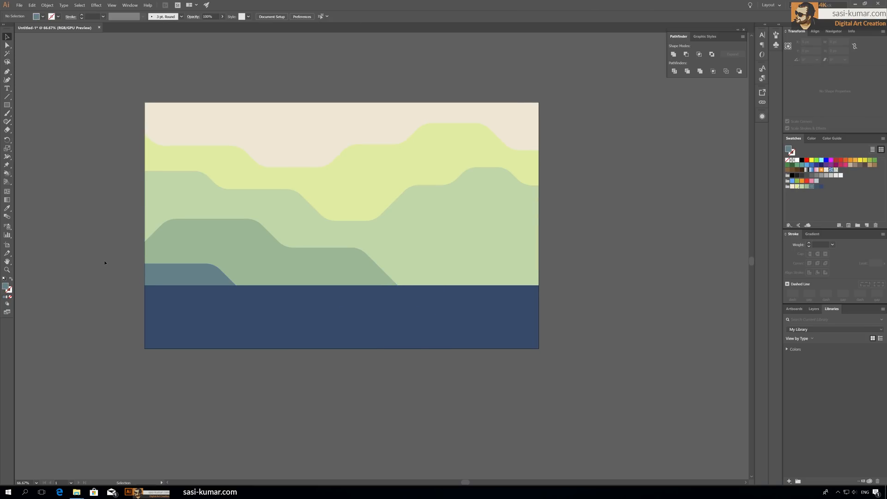
mouse_move(183, 318)
left_mouse_down()
mouse_move(222, 393)
mouse_move(218, 410)
mouse_move(202, 396)
left_mouse_up()
key("v")
left_click(222, 359)
left_click_drag(209, 344, 183, 332)
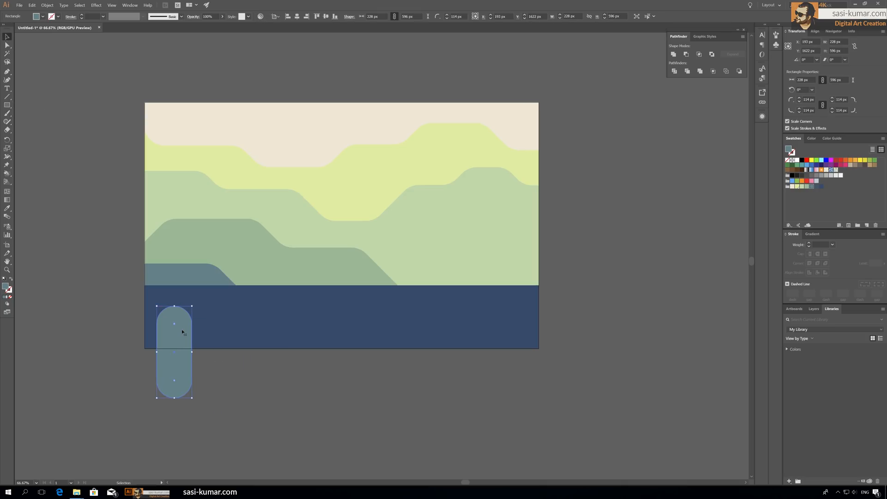
Step: Place a top-aligned copy of the pill at the bridge's right end and give both pills the bridge's dark blue fill
left_click_drag(492, 334, 572, 325)
left_click_drag(517, 328, 517, 327)
left_click(175, 337, "shift")
left_click(317, 17)
key("i")
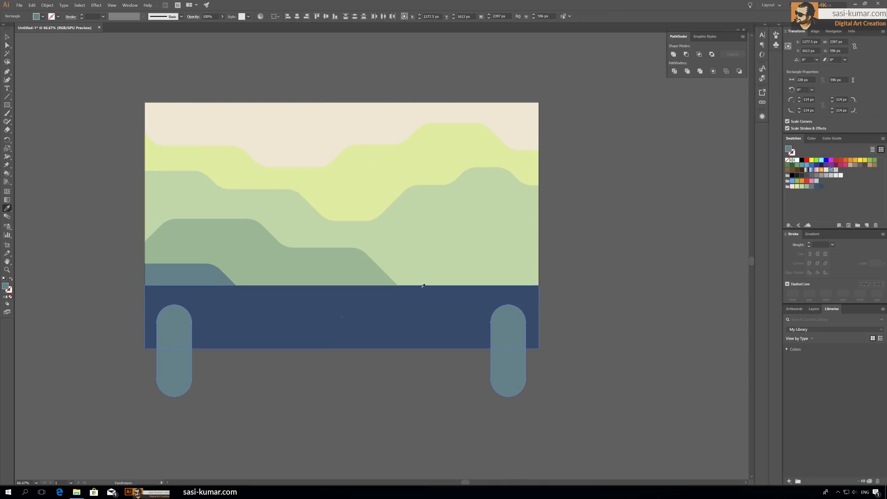
left_click(422, 290)
Step: Blend the two pills using 6 specified steps
left_click(491, 380)
double_click(6, 216)
type("7")
key("Tab")
key("shift+Tab")
type("6")
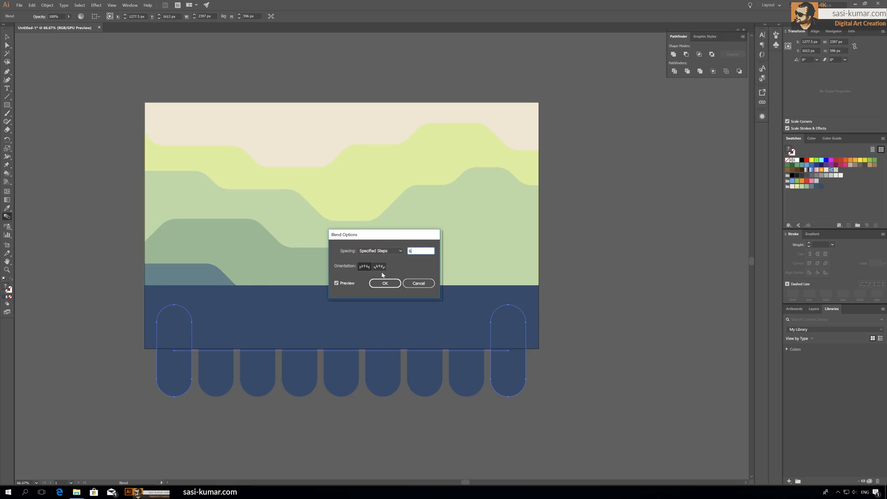
key("Tab")
left_click(385, 283)
Step: Expand the pill blend and subtract the pills from the dark blue bridge to cut its arches
left_click(7, 37)
left_click(48, 5)
left_click(55, 71)
left_click(289, 156)
left_click(531, 298, "shift")
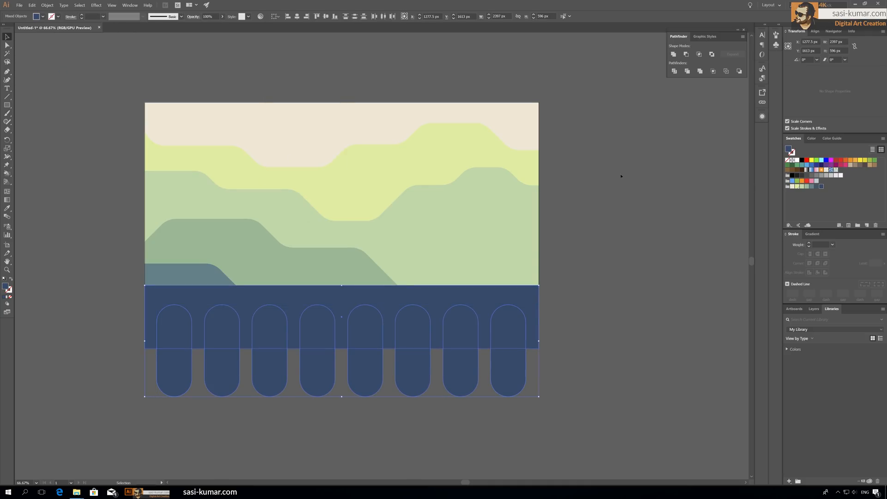
left_click(686, 54)
left_click(563, 194)
Step: Move the slate-teal hill slightly upward behind the bridge
scroll(561, 222, "up", 3)
scroll(561, 227, "down", 4)
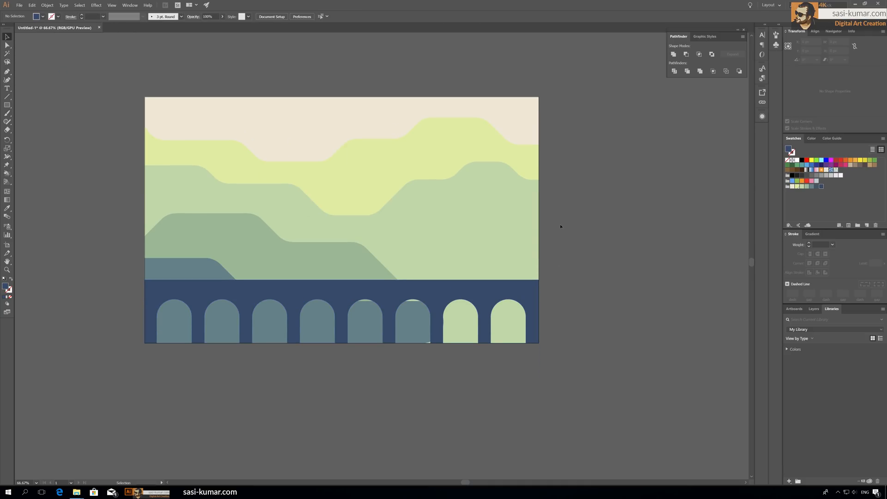
left_click_drag(165, 274, 184, 262)
left_click(600, 254)
Step: Raise the bridge's top edge to make the bridge 489 px high
scroll(600, 255, "up", 2)
scroll(600, 257, "down", 1)
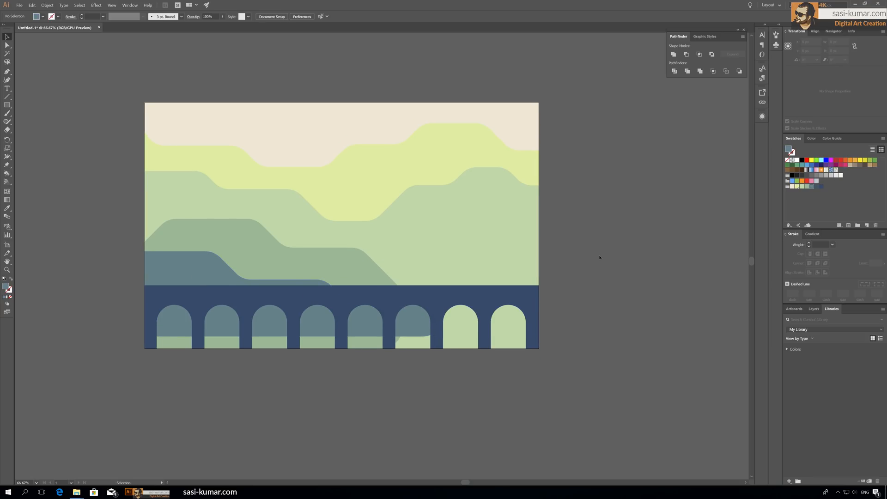
double_click(311, 292)
key("a")
left_click_drag(117, 263, 539, 273)
double_click(54, 167)
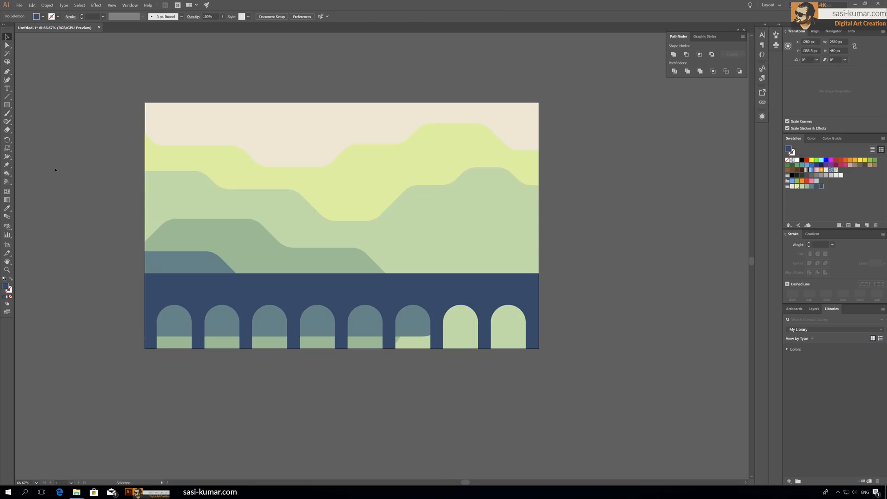
Step: Draw a small rectangle about 62 px high beside the bridge's upper left end and place an aligned copy beyond the right end
key("m")
key("v")
left_click_drag(135, 287, 561, 275)
left_click(128, 283, "shift")
left_click(326, 17)
Step: Blend the two small rectangles along the bridge's top using 18 specified steps
left_click(7, 217)
left_click(128, 282)
left_click(561, 283)
double_click(7, 218)
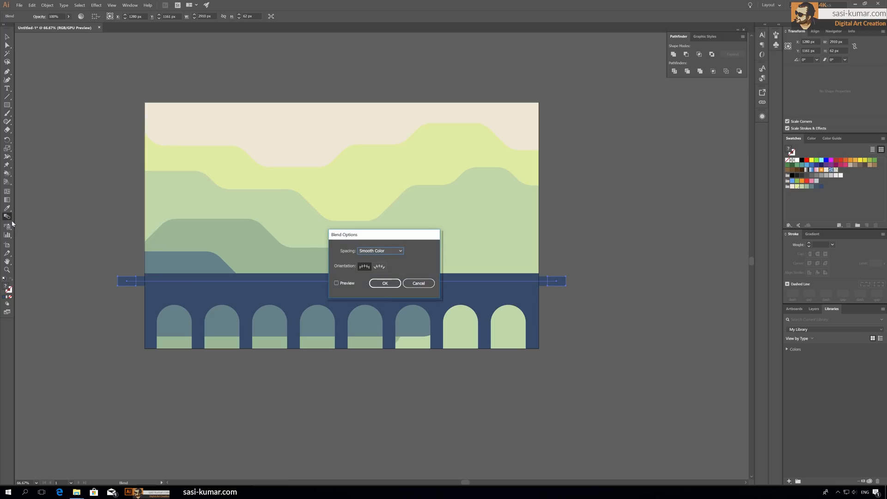
left_click(395, 253)
left_click(391, 267)
type("18")
left_click(345, 283)
left_click(391, 287)
Step: Expand the rectangle blend and subtract it from the bridge to cut the railing openings
left_click(11, 38)
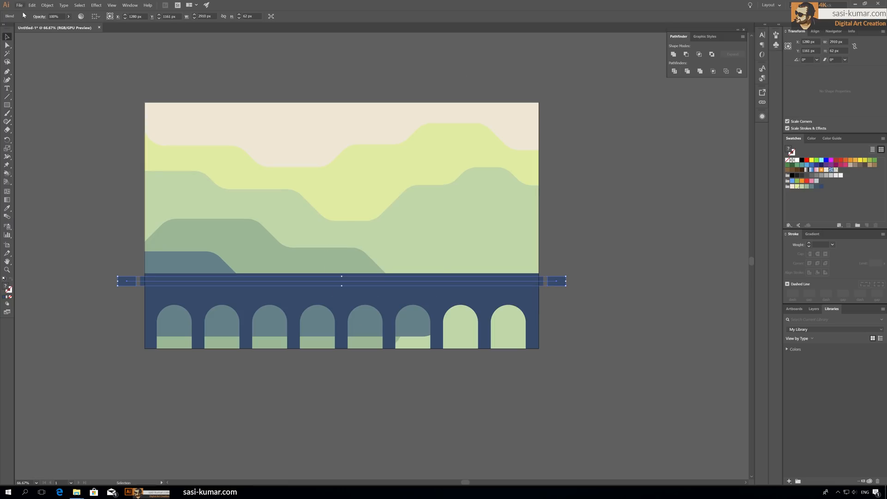
left_click(49, 8)
left_click(56, 75)
left_click(284, 152)
left_click(536, 307, "shift")
left_click(686, 55)
left_click(608, 179)
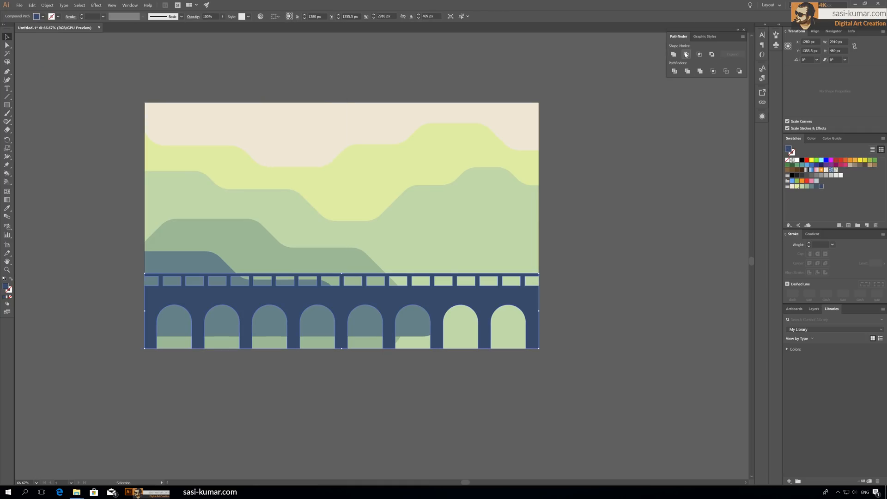
Step: Draw a full-width rectangle across the bottom of the bridge arches and fill it with dark slate blue
scroll(608, 178, "up", 1)
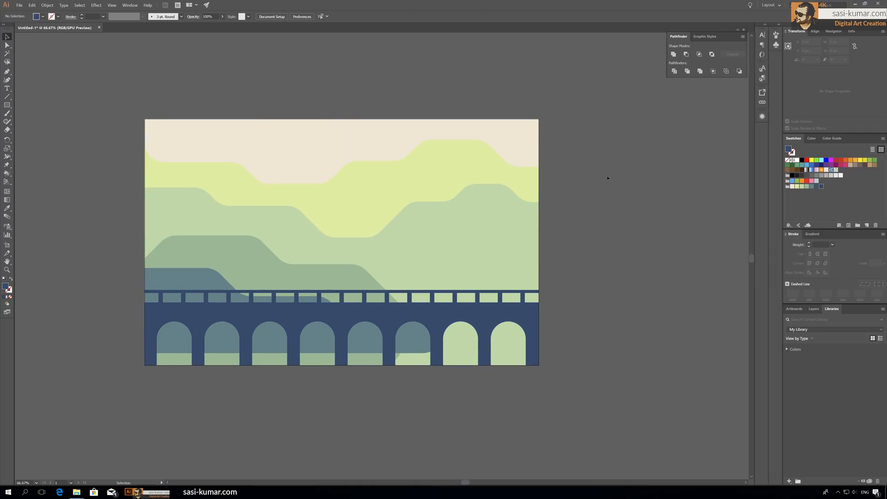
scroll(608, 178, "up", 1)
scroll(608, 178, "down", 2)
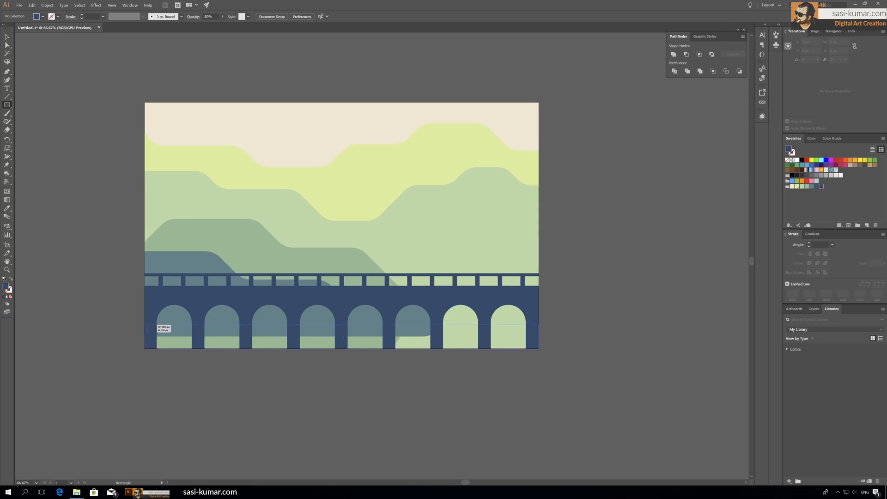
left_click_drag(145, 324, 539, 350)
left_click(816, 187)
key("v")
left_click(359, 66)
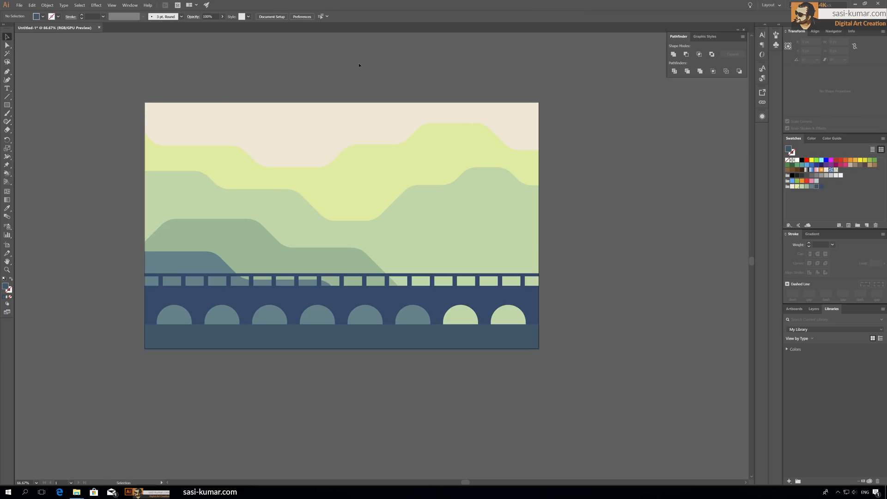
Step: Create a small three-sided polygon in the empty area beside the artboard for a pine tree
scroll(394, 373, "up", 1)
scroll(395, 378, "down", 1)
scroll(395, 378, "down", 1)
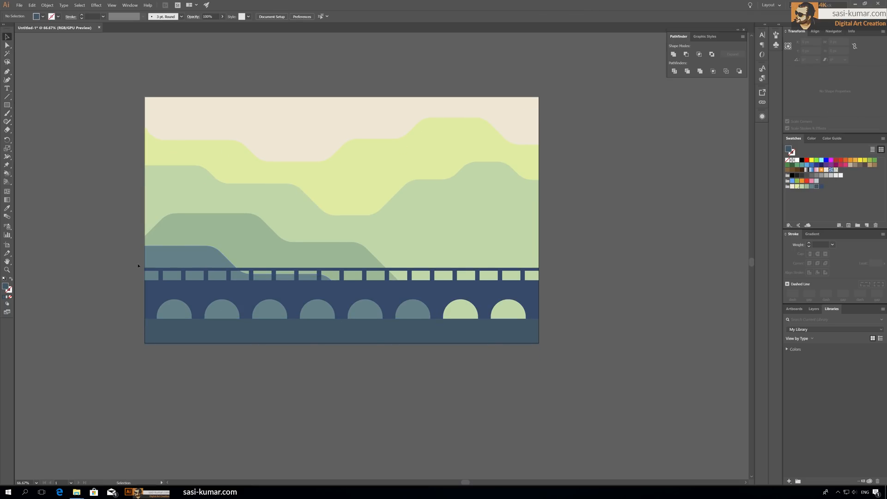
left_click_drag(62, 181, 123, 186)
left_click_drag(7, 105, 48, 131)
left_click(93, 162)
left_click(415, 258)
Step: Duplicate the small triangle downward to stack four overlapping foliage tiers for the pine tree
key("v")
left_click_drag(93, 162, 152, 194)
left_click(149, 200)
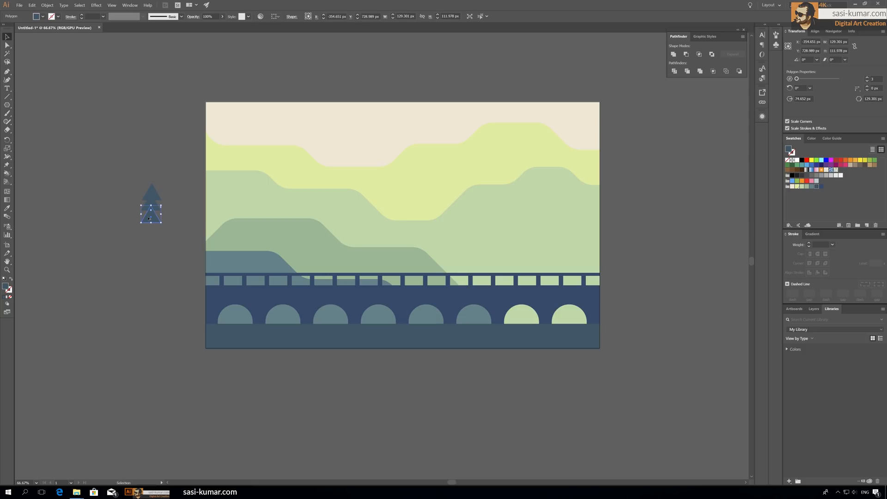
left_click_drag(148, 228, 148, 229)
left_click_drag(167, 233, 156, 198)
left_click(95, 172)
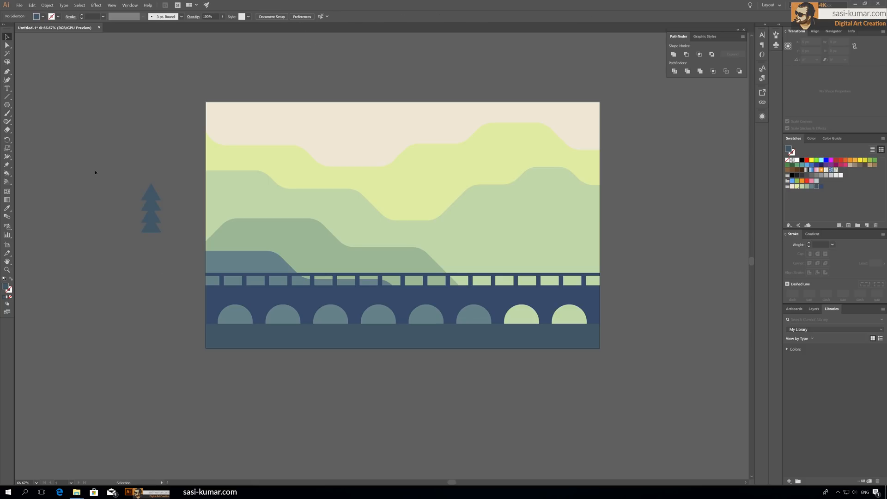
left_click(151, 226)
Step: Add a narrow rectangular trunk beneath the foliage tiers and align the tree parts on a common vertical axis
left_click(124, 191)
left_click_drag(9, 108, 32, 106)
key("v")
left_click_drag(107, 297, 181, 170)
left_click(303, 17)
Step: Resize the foliage tiers so they widen toward the base, and realign all tree parts on their centre axis
left_click(167, 192)
left_click(154, 192)
key("ctrl+plus")
key("ctrl+plus")
left_click_drag(404, 236, 401, 241)
left_click(434, 236)
left_click(384, 344)
left_click_drag(405, 347, 407, 350)
left_click(412, 337)
left_click_drag(391, 318, 391, 313)
left_click(430, 323)
left_click_drag(427, 402, 349, 232)
left_click(298, 16)
Step: Distribute the pine tree's foliage tiers evenly along its height
left_click(430, 259)
left_click(383, 284)
left_click(427, 268)
left_click(383, 263)
left_click(384, 309, "shift")
left_click(364, 16)
left_click(436, 162)
Step: Unite the tree parts into one shape and place smaller copies on the front and middle hills
key("ctrl+minus")
key("ctrl+minus")
left_click_drag(358, 192, 213, 161)
left_click_drag(251, 208, 221, 292)
left_click_drag(235, 254, 318, 267)
left_click(674, 55)
left_click(134, 224)
left_click(379, 226)
left_click(387, 222)
left_click(175, 257)
left_click(394, 223)
Step: Match the middle-hill pine to that hill's green and the front-hill pine to its hill's slate blue by sampling fills
key("i")
left_click(402, 279)
left_click(7, 37)
left_click(317, 267)
key("i")
left_click(331, 297)
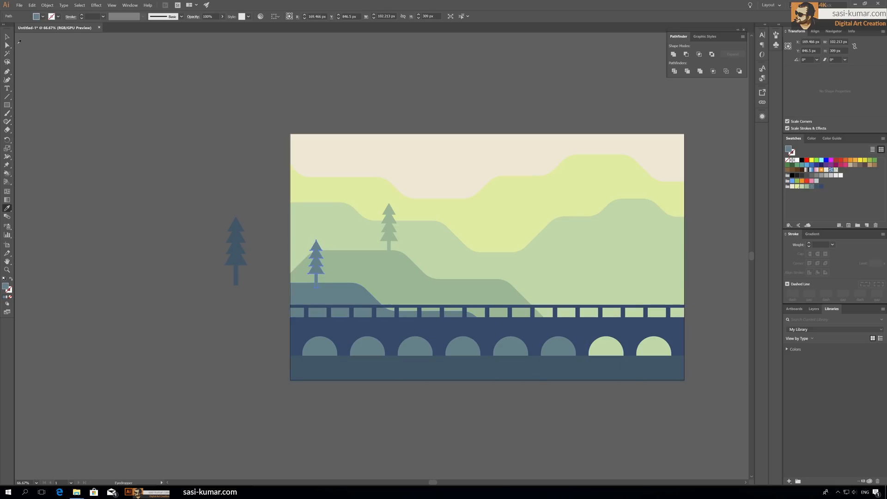
left_click(7, 37)
left_click(139, 125)
Step: Place clusters of slender dark triangular trees in varied heights along the top and slope of the middle hill
left_click_drag(138, 126, 153, 113)
key("ctrl+plus")
scroll(153, 123, "up", 1)
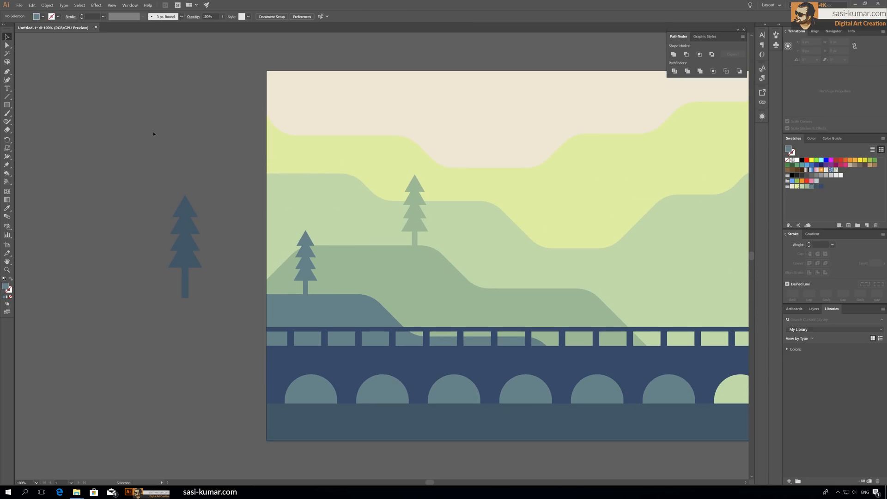
left_click(186, 209)
left_click_drag(186, 209, 439, 245)
left_click(125, 304)
left_click_drag(450, 195, 441, 222)
left_click_drag(437, 249, 440, 245)
left_click_drag(440, 245, 392, 257)
left_click_drag(392, 256, 344, 239)
left_click_drag(345, 239, 355, 256)
Step: Add copies of the slender triangular tree around the front hill's pine and near the hill's sloping edge
left_click_drag(292, 280, 292, 281)
mouse_move(292, 281)
left_mouse_down()
mouse_move(217, 319)
mouse_move(278, 292)
left_mouse_up()
left_click_drag(281, 274, 321, 299)
key("ctrl+z")
left_click(249, 309)
left_click_drag(329, 267, 375, 300)
Step: Send the front hill's slender triangular trees behind the hill and match their fill to its slate blue
left_click_drag(251, 277, 291, 294)
left_click(320, 296, "shift")
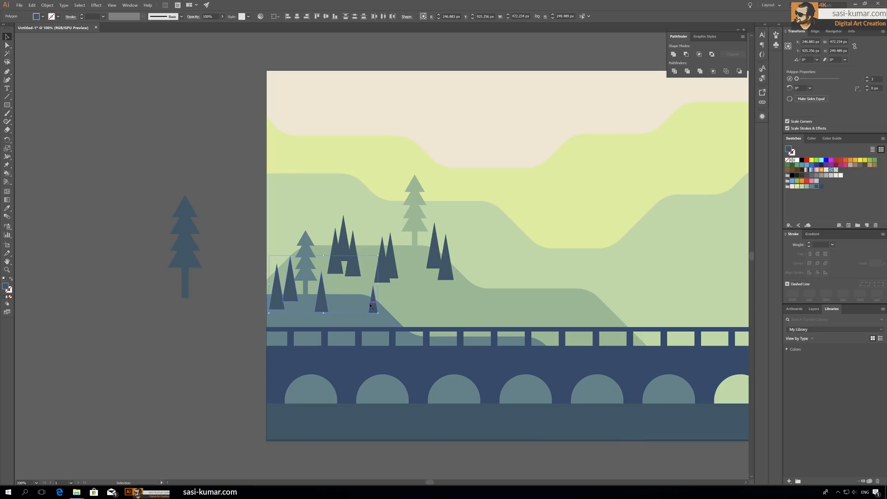
key("ctrl+[")
Step: Recolour the middle hill's slender triangular trees with the green sampled from that hill
left_click(350, 259)
left_click(352, 269, "shift")
left_click(382, 272, "shift")
left_click(392, 270, "shift")
key("i")
left_click(416, 275)
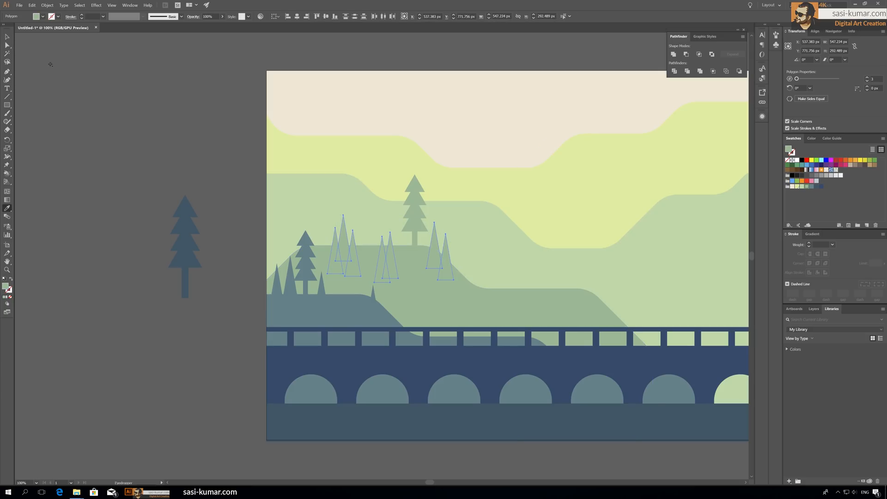
Step: Add slender tree pairs to the middle hill's lower ridge and the front hill's slope above the bridge
key("v")
left_click(58, 76)
left_click_drag(175, 118, 141, 118)
key("ctrl+minus")
left_click_drag(174, 170, 110, 157)
key("ctrl+plus")
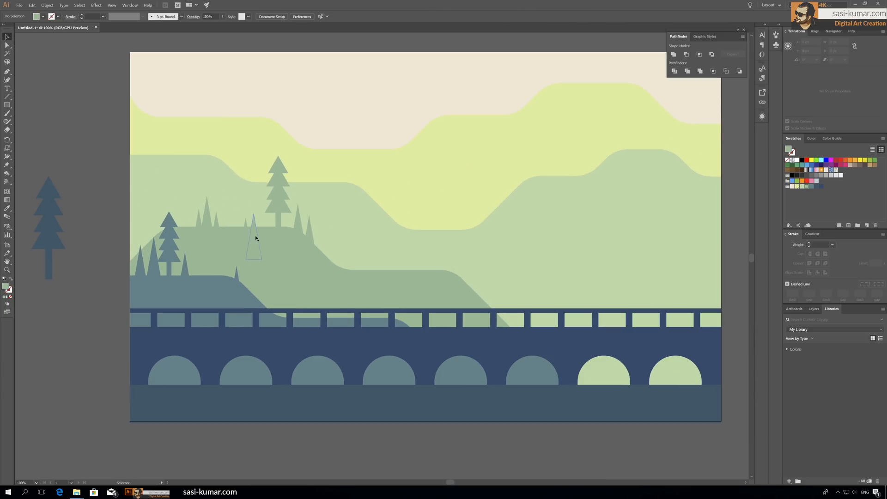
left_click(353, 258)
left_click_drag(360, 240, 359, 268)
left_click(91, 226)
left_click(237, 278)
left_click(96, 284)
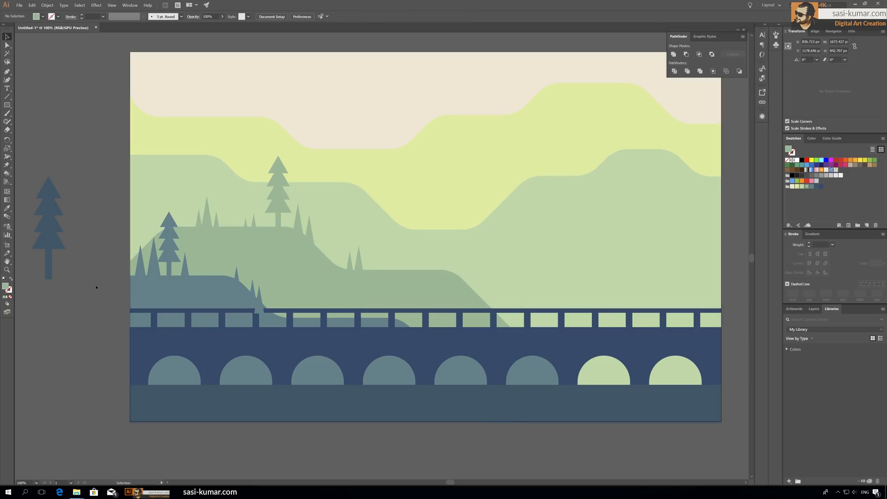
scroll(96, 283, "up", 1)
key("ctrl+minus")
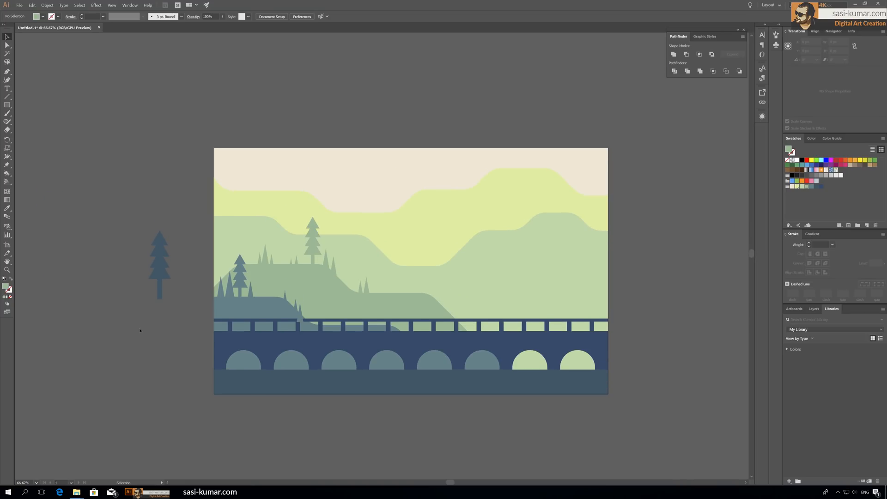
left_click(250, 305)
left_click(94, 318)
scroll(87, 310, "up", 1)
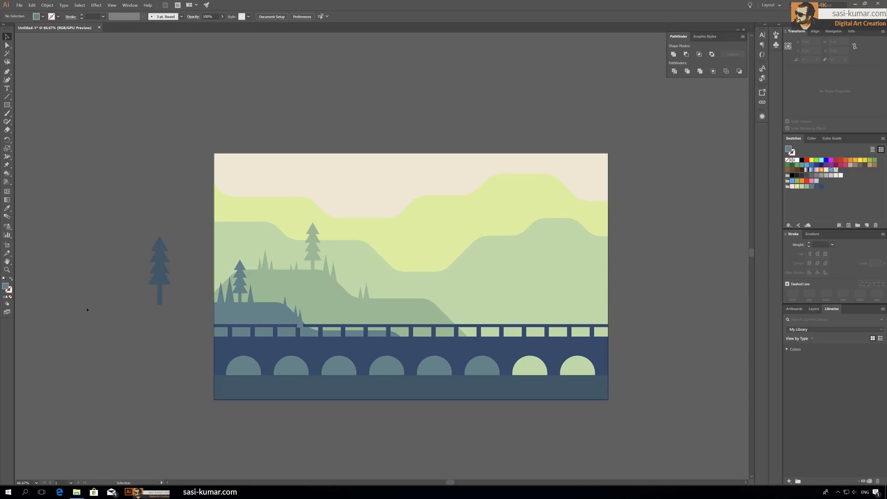
Step: Draw a circle about 247 px across beside the artboard and duplicate it into an overlapping cloud-shaped cluster
left_click_drag(7, 104, 32, 123)
mouse_move(84, 152)
left_mouse_down()
mouse_move(121, 190)
mouse_move(83, 153)
mouse_move(96, 128)
mouse_move(121, 138)
left_mouse_up()
key("v")
left_click_drag(120, 139, 144, 153)
left_click_drag(143, 153, 133, 165)
left_click_drag(133, 167, 161, 171)
left_click(101, 216)
left_click_drag(100, 216, 277, 135)
left_click_drag(225, 142, 115, 136)
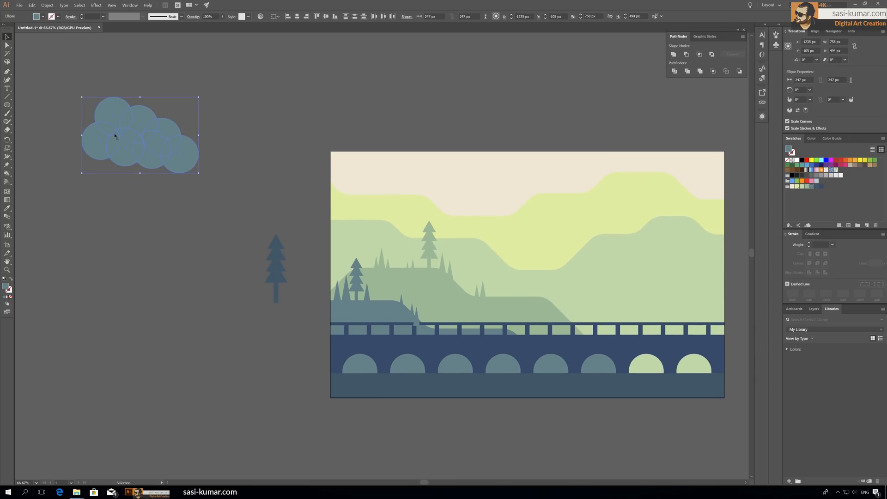
Step: Duplicate the circle cluster below the first and rearrange its circles into a different cloud outline
left_click(208, 218)
left_click_drag(120, 210, 101, 234)
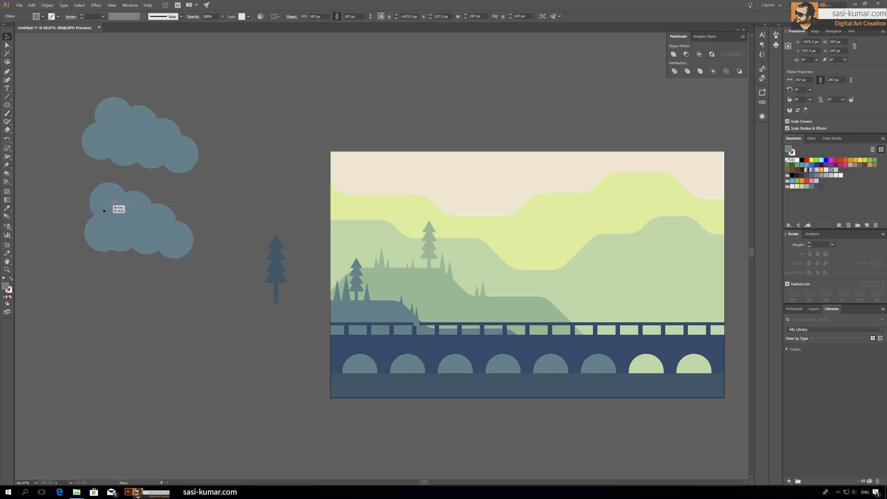
left_click_drag(181, 241, 169, 230)
left_click(173, 271)
Step: Unite the circles of each cluster into two separate cloud shapes
left_click_drag(203, 93, 77, 174)
left_click(674, 54)
left_click_drag(179, 262, 86, 190)
left_click(674, 54)
left_click(148, 264)
Step: Move the lower cloud shape over the front hill, cut it and paste it in front within the isolated hill artwork
left_click_drag(138, 252, 273, 335)
key("ctrl+x")
double_click(286, 305)
key("ctrl+f")
double_click(106, 293)
left_click(285, 307)
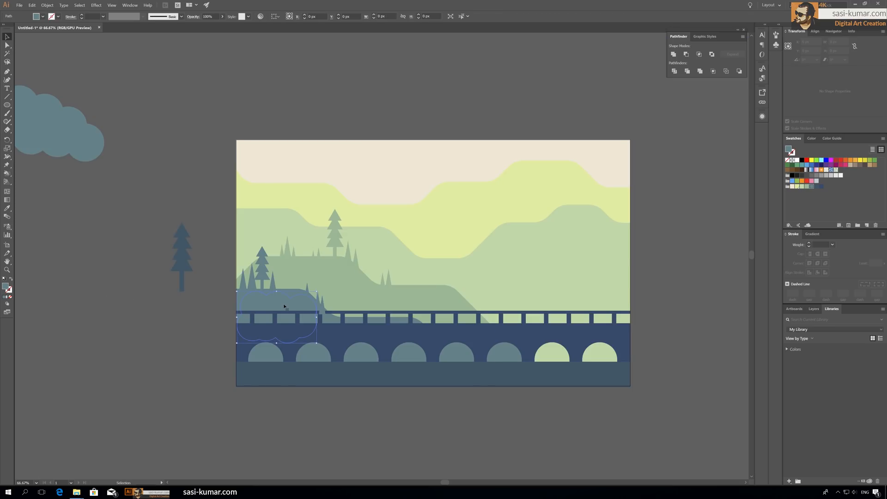
Step: Change the cloud shape's fill on the front hill to the lighter teal 73ACAD
double_click(6, 287)
left_click(261, 100)
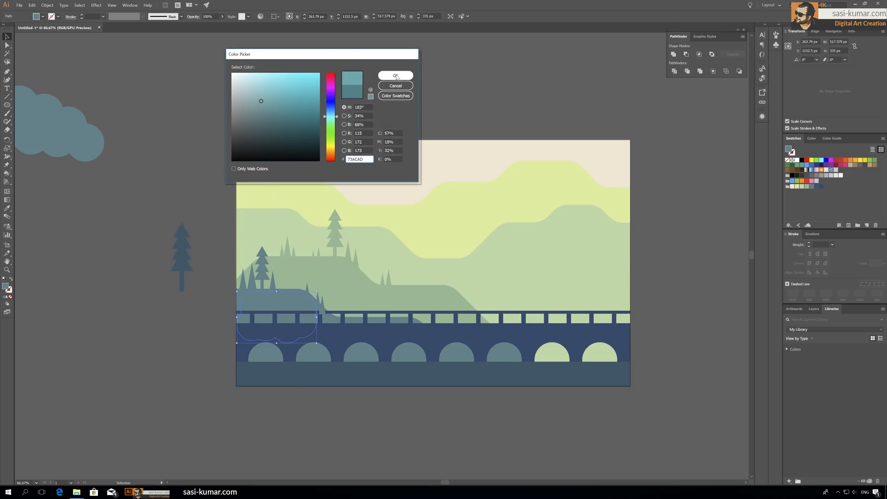
left_click(396, 76)
left_click(180, 328)
left_click(282, 305)
key("a")
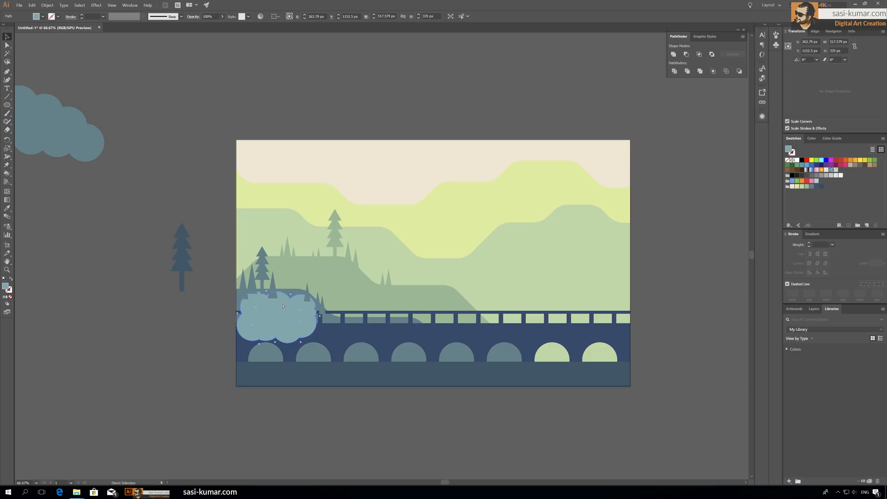
left_click(185, 302)
key("ctrl+plus")
Step: Cut the front hill's pine and slender trees and paste them in back inside the isolated front hill
left_click(175, 303)
left_click(187, 301, "shift")
left_click(218, 302, "shift")
left_click(270, 310, "shift")
left_click(295, 336, "shift")
left_click(203, 269, "shift")
left_click(32, 5)
left_click(49, 29)
double_click(175, 310)
left_click(32, 5)
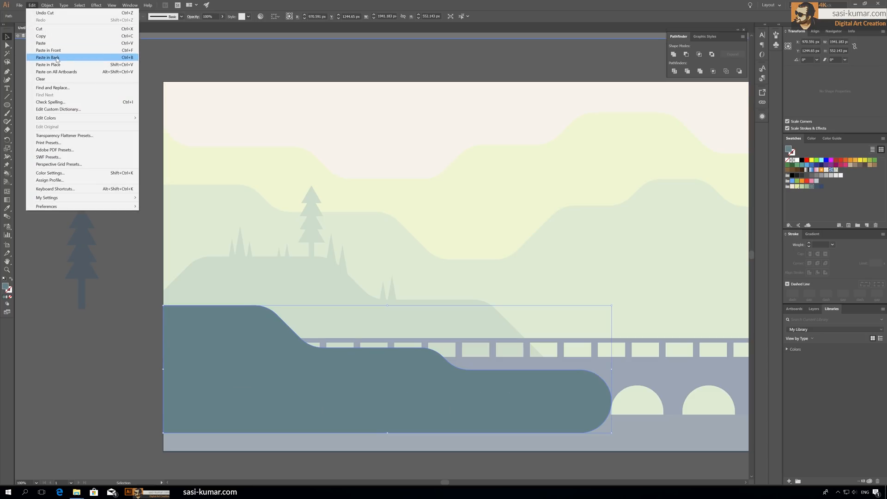
left_click(57, 58)
key("Escape")
Step: Cut the middle hill's pine and slender trees and paste them in back inside the isolated middle hill
left_click(236, 249)
left_click(250, 256, "shift")
left_click(233, 257, "shift")
left_click(279, 257, "shift")
left_click(287, 257, "shift")
left_click(311, 257, "shift")
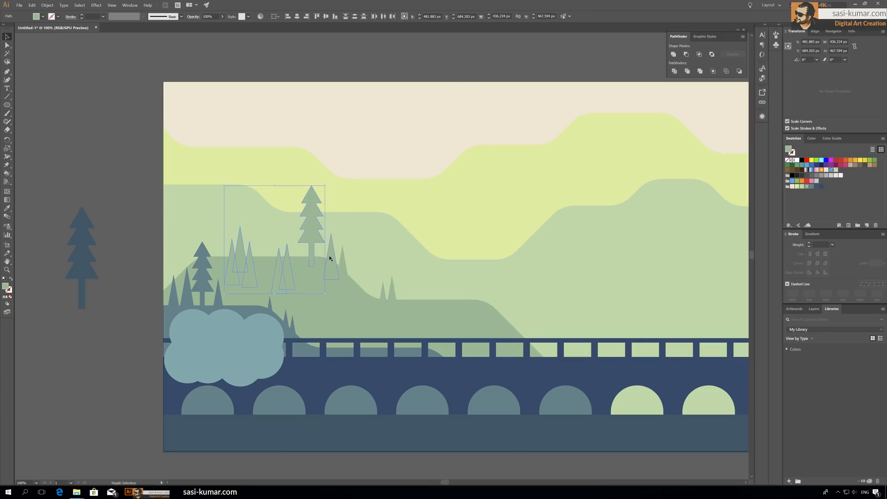
left_click(33, 6)
left_click(49, 29)
double_click(327, 318)
left_click(32, 5)
left_click(57, 58)
Step: Unite the pasted trees with the middle hill shape and leave isolation mode
left_click(514, 364, "shift")
left_click(674, 55)
double_click(85, 150)
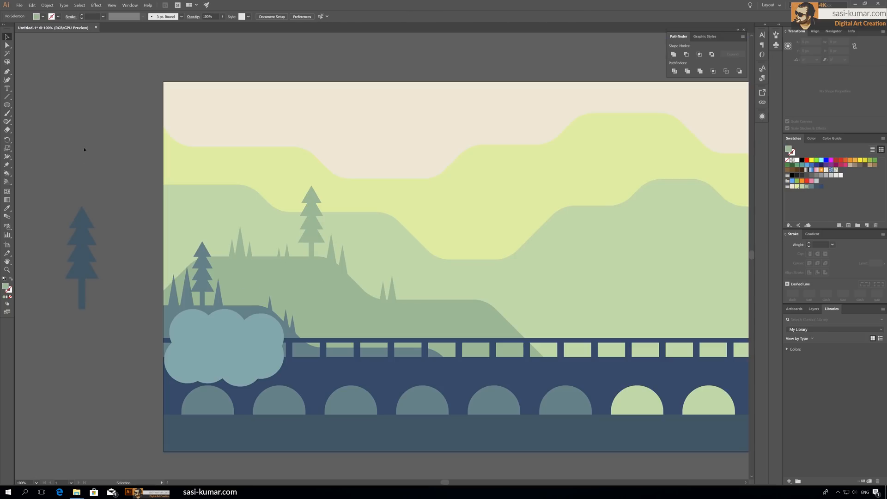
Step: Send the light teal cloud shape behind the bridge and move it slightly down on the front hill
left_click(200, 316)
key("ctrl+[")
left_click_drag(220, 321, 220, 337)
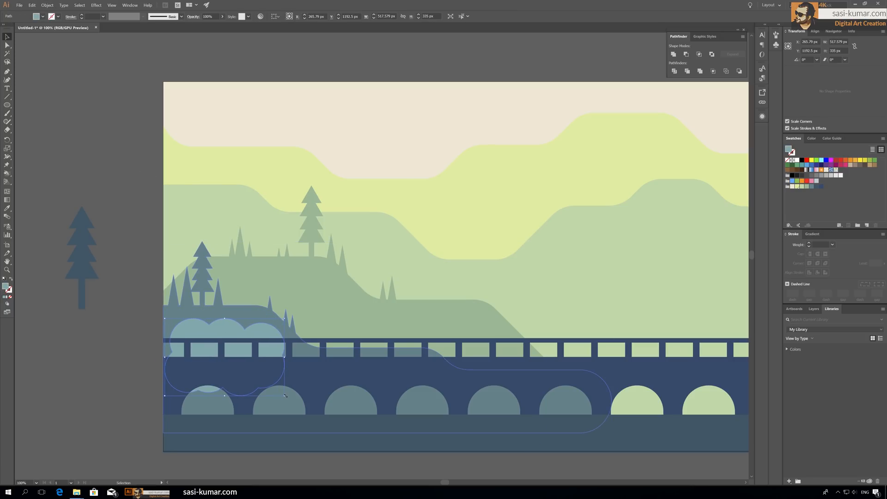
Step: Move the light teal bush from the front hill along the bridge to the middle hill's lower end
left_click(124, 325)
scroll(124, 325, "up", 1)
key("minus")
key("ctrl+minus")
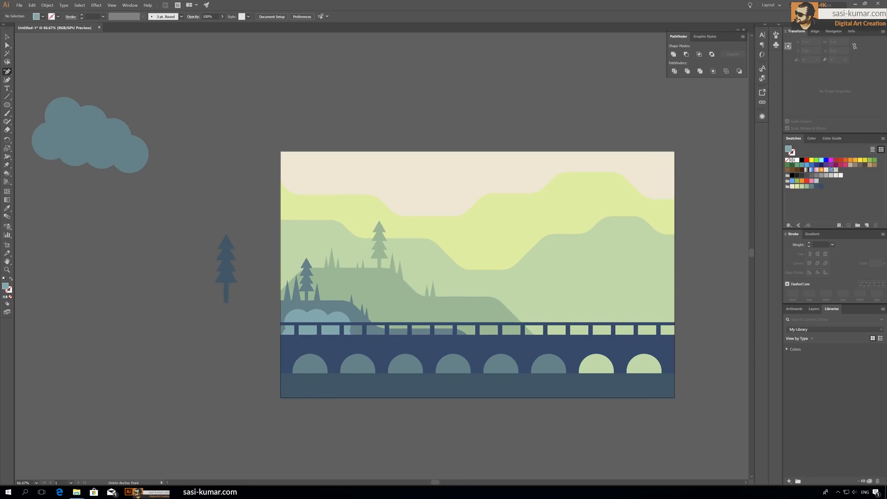
left_click(7, 37)
left_click_drag(345, 318, 506, 305)
Step: Place the spare four-lobed cloud shape on the front hill behind the bridge and fill it with the other bush's light teal
left_click_drag(105, 148, 351, 328)
left_click_drag(393, 278, 371, 292)
left_click_drag(318, 327, 322, 331)
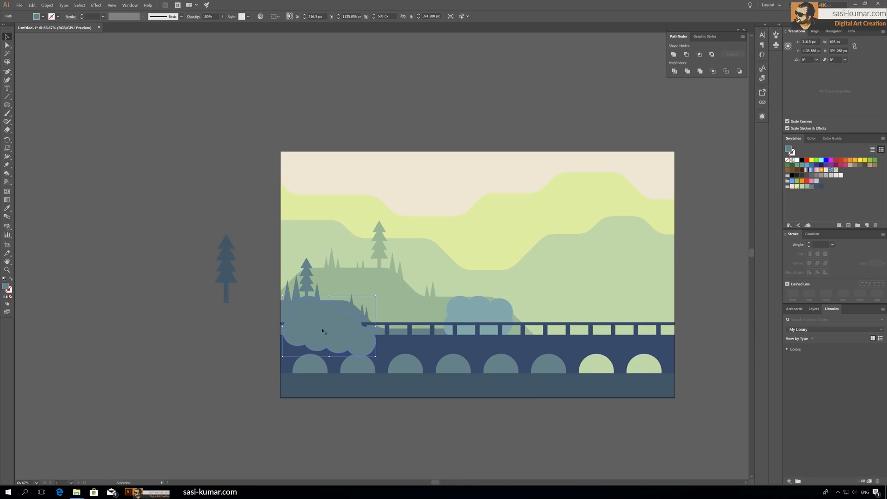
left_click(475, 313)
key("v")
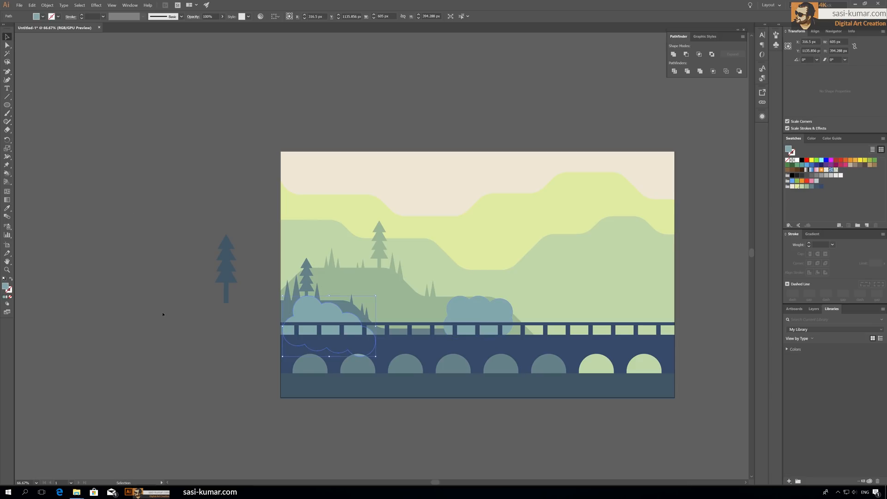
key("ctrl+plus")
key("ctrl+plus")
left_click_drag(293, 301, 295, 306)
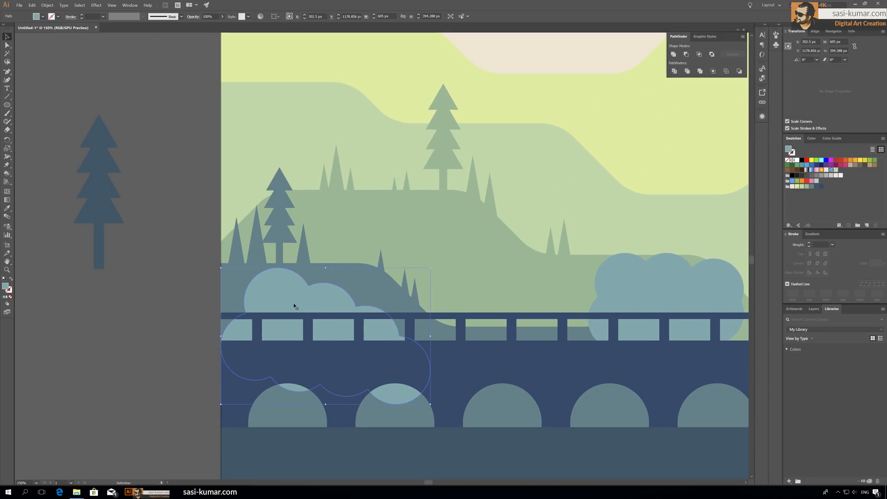
Step: Divide the front hill's light teal bush with a horizontal line at bridge-deck level and delete the part below it
left_click(451, 16)
left_click(7, 97)
left_click_drag(437, 344, 205, 345)
key("v")
left_click(379, 378, "shift")
left_click(675, 71)
double_click(175, 244)
double_click(321, 378)
left_click(321, 378)
key("Delete")
double_click(167, 297)
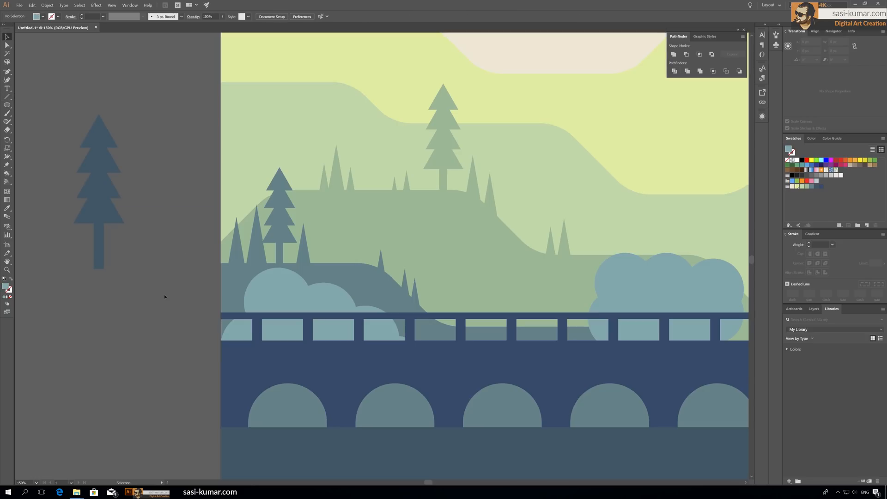
Step: Lower the mid-bridge light teal bush by about 30 px and fill it with the dark slate swatch
key("ctrl+minus")
key("ctrl+minus")
left_click_drag(223, 297, 160, 297)
left_click(409, 281)
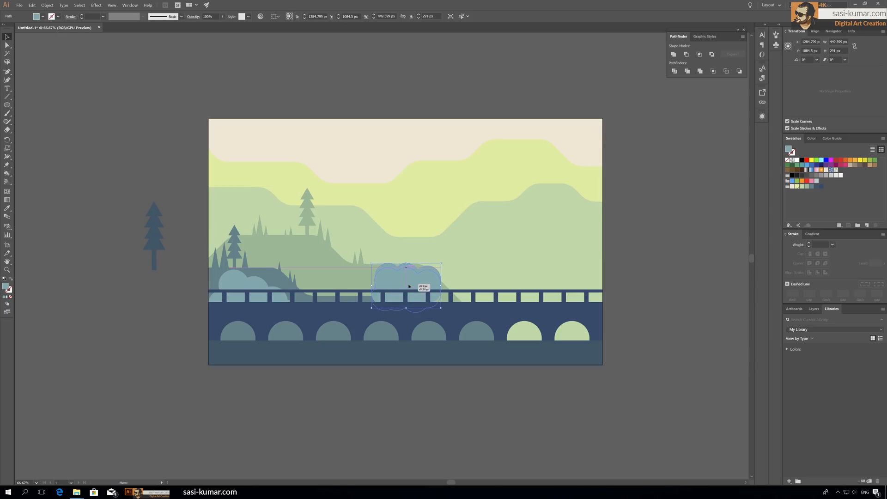
left_click(822, 186)
left_click(812, 187)
left_click(817, 186)
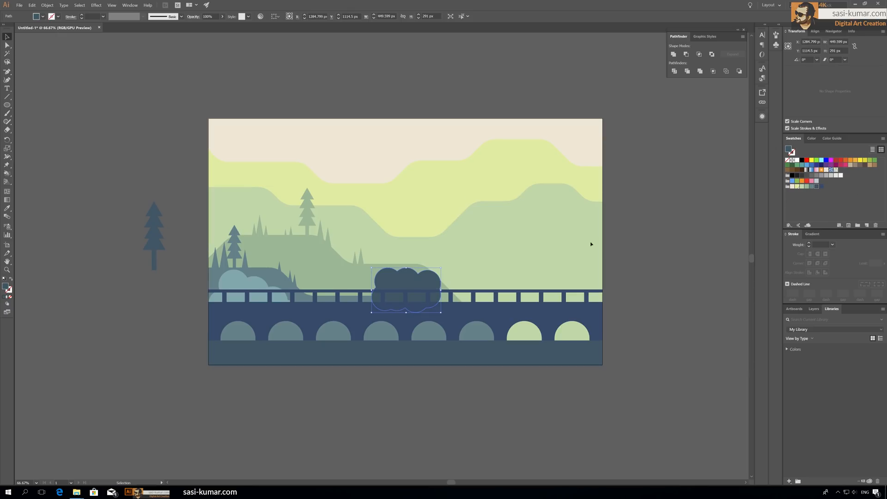
left_click(670, 249)
Step: Draw six overlapping dark slate circles on the pasteboard and unite them into one wide bush shape
scroll(647, 259, "up", 1)
left_click_drag(438, 304, 460, 313)
left_click(131, 299)
scroll(131, 299, "up", 1)
left_click_drag(131, 299, 150, 279)
left_click_drag(157, 201, 158, 201)
mouse_move(122, 132)
left_mouse_down()
mouse_move(162, 172)
mouse_move(188, 175)
mouse_move(199, 190)
mouse_move(224, 175)
mouse_move(250, 188)
left_mouse_up()
key("v")
left_click(142, 149, "shift")
left_click(171, 153, "shift")
left_click(190, 178, "shift")
left_click(216, 160, "shift")
left_click(243, 179, "shift")
left_click(674, 54)
Step: Place the wide bush over the middle hill, scale it to about 853 by 394 px and add a copy farther down the slope
left_click_drag(160, 164, 306, 249)
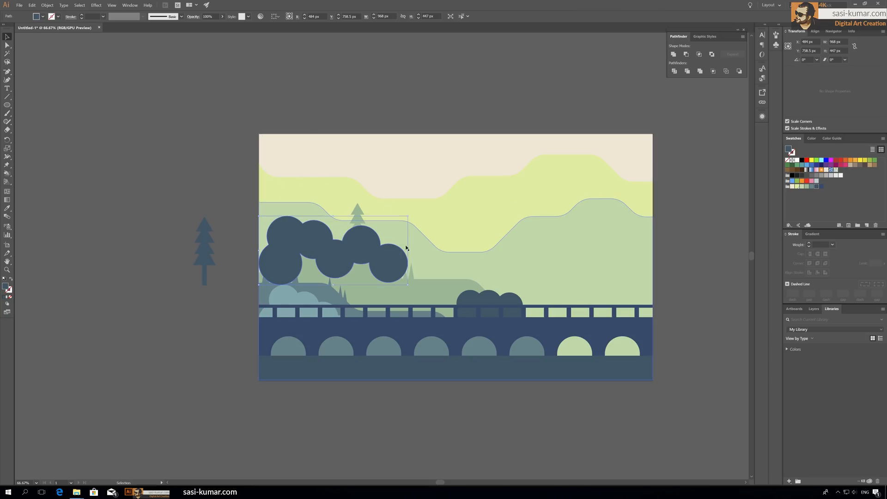
left_click_drag(407, 248, 462, 272)
left_click_drag(462, 272, 457, 276)
left_click(345, 261, "shift")
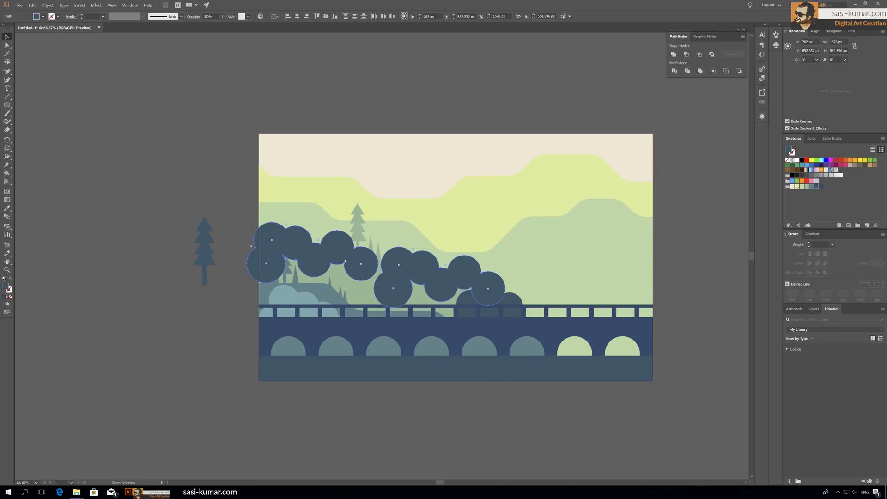
Step: Arrange both wide bushes behind the middle hill but in front of the back hill
key("ctrl+shift+bracketleft")
key("ctrl+bracketright")
key("ctrl+bracketright")
key("ctrl+bracketright")
left_click(244, 207)
scroll(370, 258, "up", 1)
Step: Try to recolour the two wide bushes with a darkened olive version of the back hill's light green
left_click(401, 272)
left_click(303, 252, "shift")
key("i")
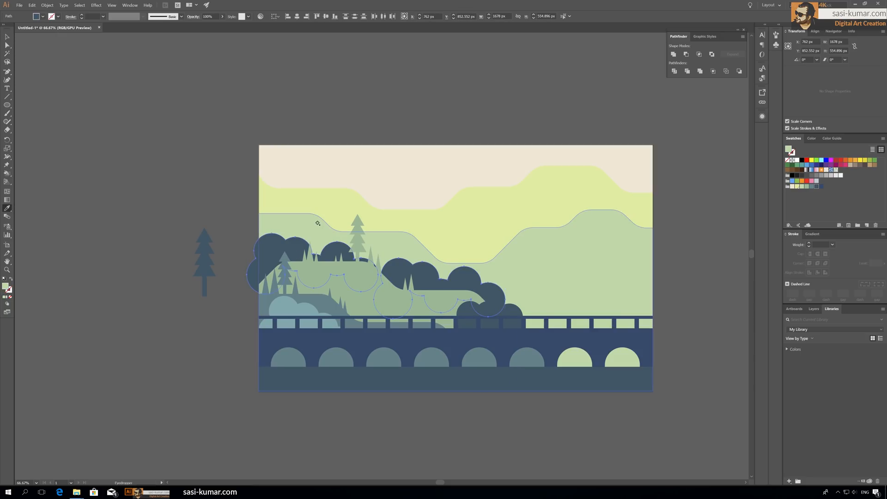
left_click(317, 222)
double_click(5, 287)
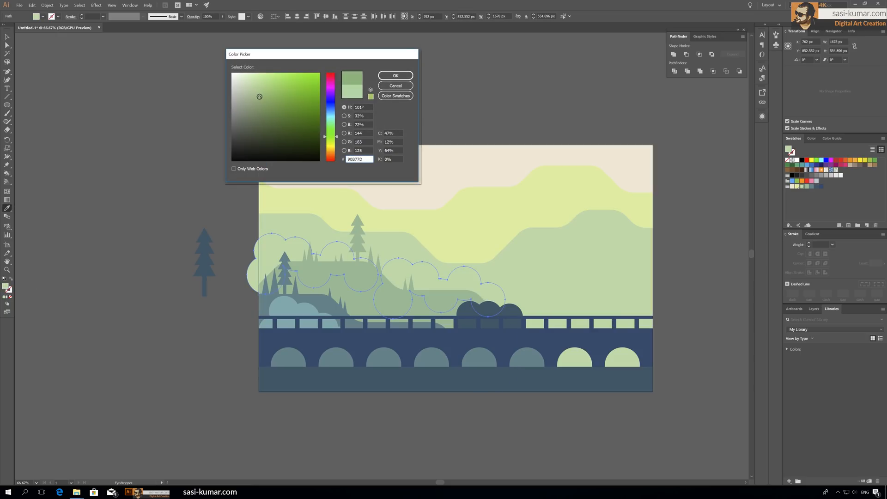
left_click(257, 100)
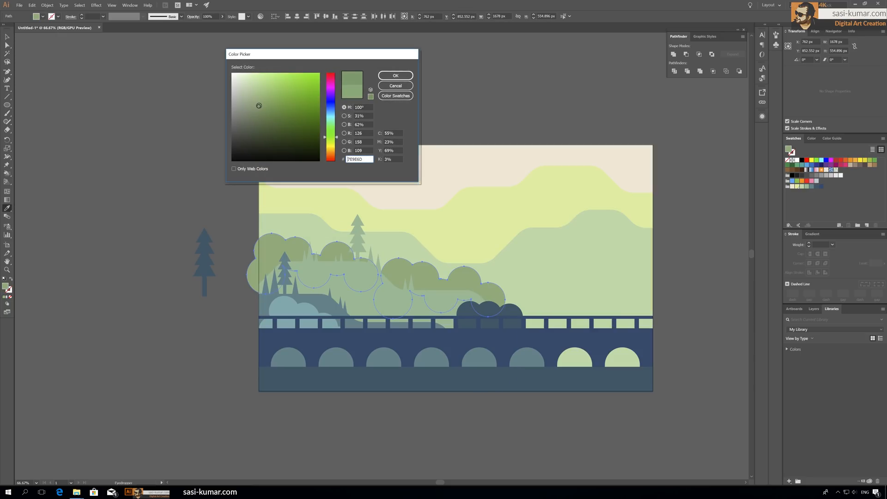
left_click(395, 76)
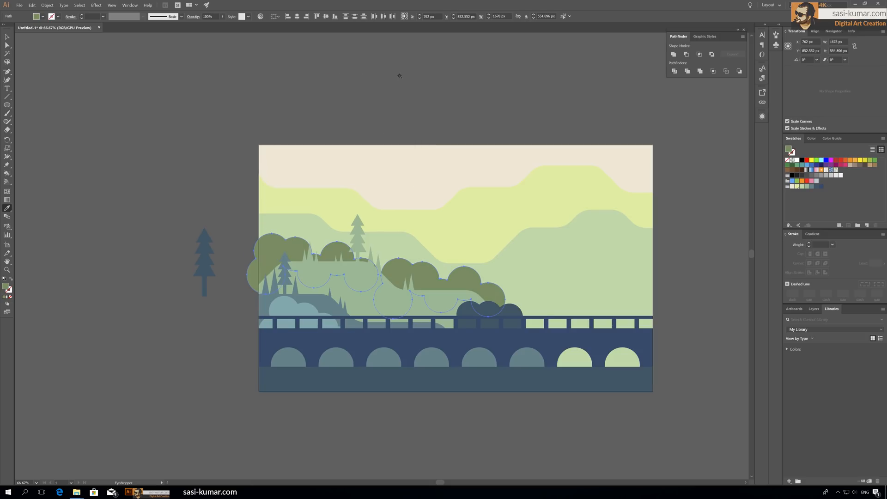
Step: Fill the two wide bushes with the mid-bridge bush's dark slate and adjust it to a slightly lighter blue
left_click(524, 315)
key("v")
double_click(7, 287)
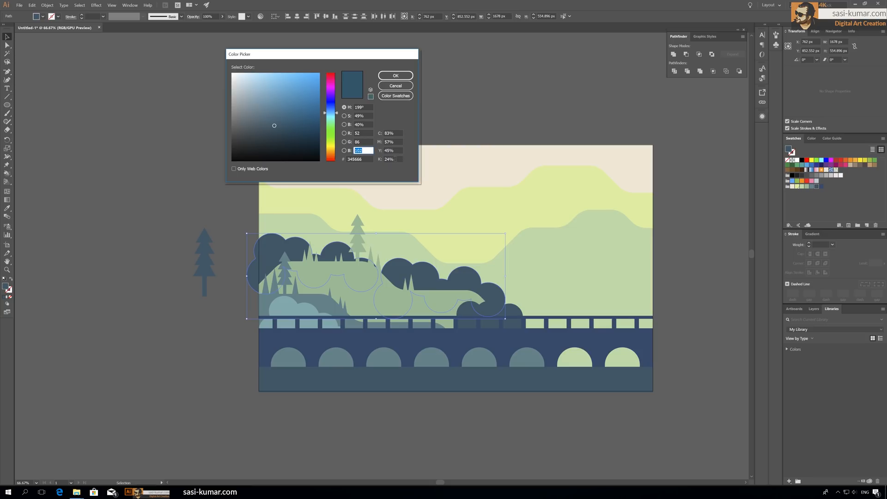
left_click(395, 75)
left_click(230, 150)
scroll(200, 169, "up", 1)
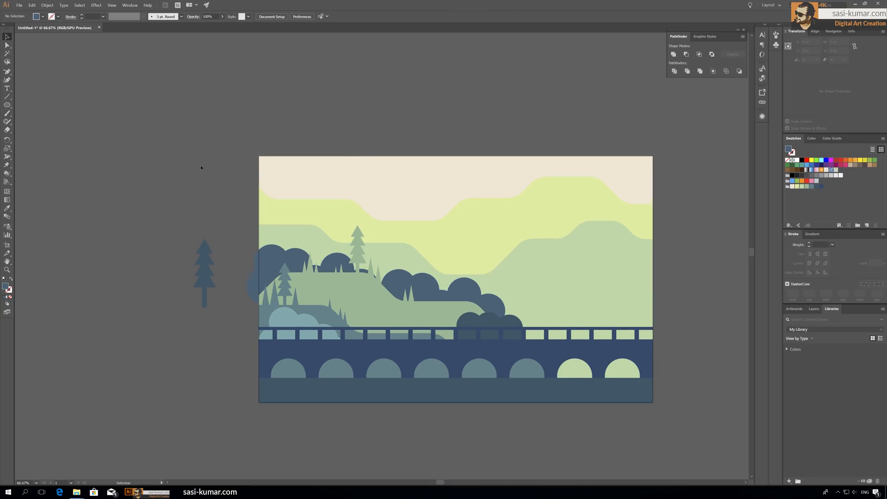
Step: Divide the upper wide bush along the artboard's left edge and delete the part hanging outside
scroll(201, 168, "down", 1)
left_click_drag(237, 171, 212, 155)
double_click(262, 252)
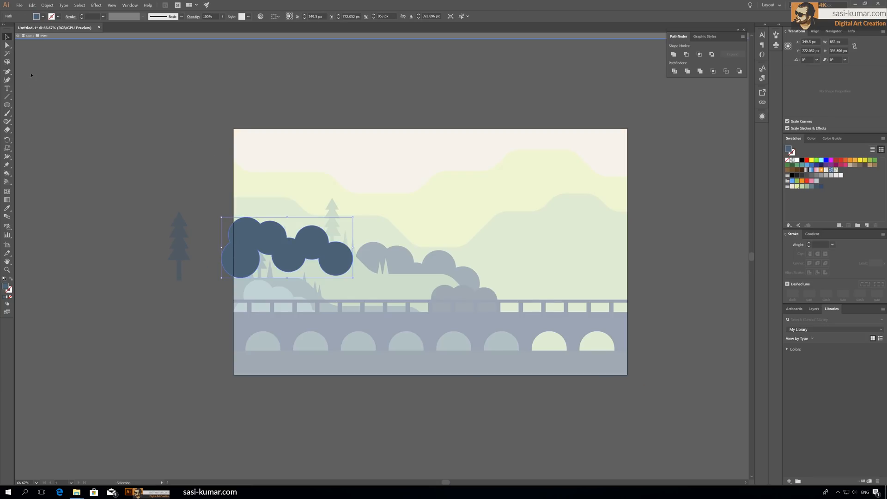
left_click_drag(234, 192, 234, 298)
key("v")
left_click(262, 239, "shift")
left_click(674, 71)
double_click(227, 260)
key("Delete")
double_click(196, 181)
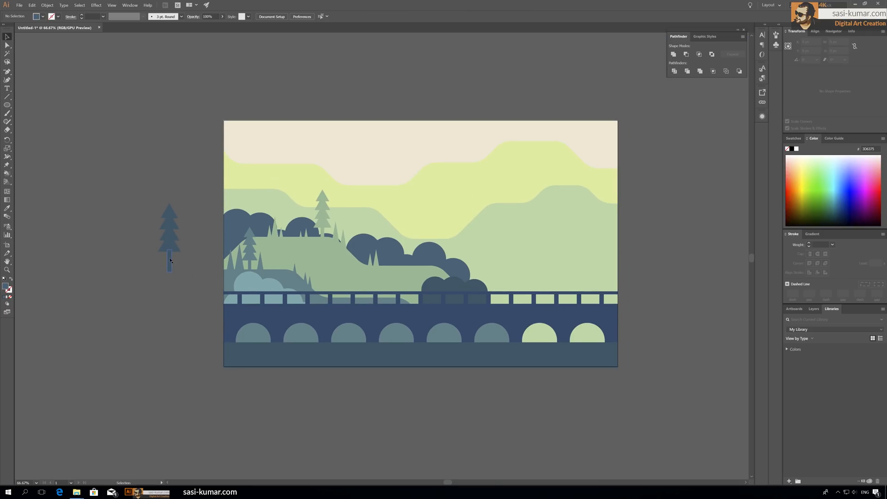
Step: Recolour the front hill's light teal bush with the dark slate of the mid-bridge bush
scroll(170, 260, "down", 3)
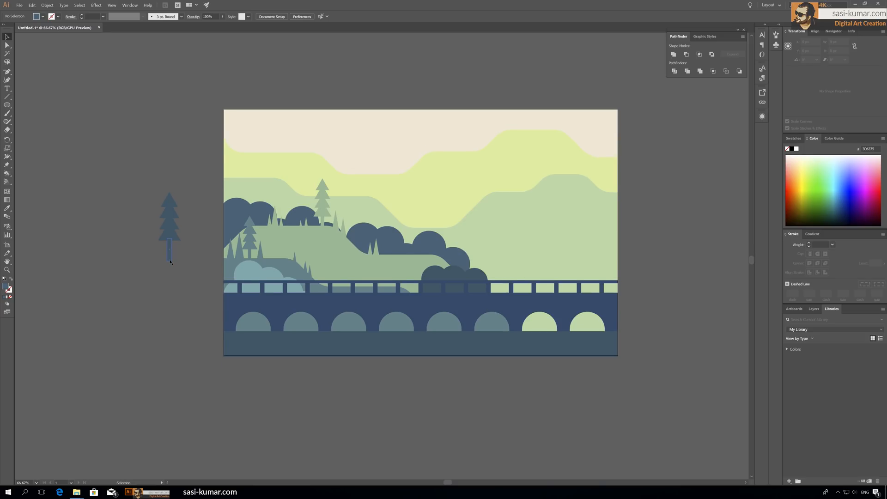
left_click(268, 273)
key("i")
left_click(435, 266)
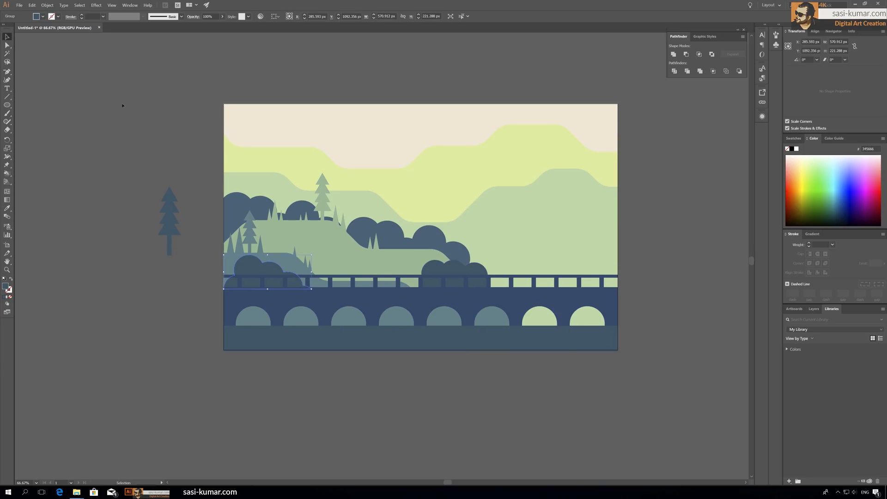
left_click(69, 85)
Step: Copy the lower wide bush to the right behind the bridge and fill the copy with the middle hill's green
left_click_drag(143, 120, 124, 109)
scroll(470, 346, "up", 1)
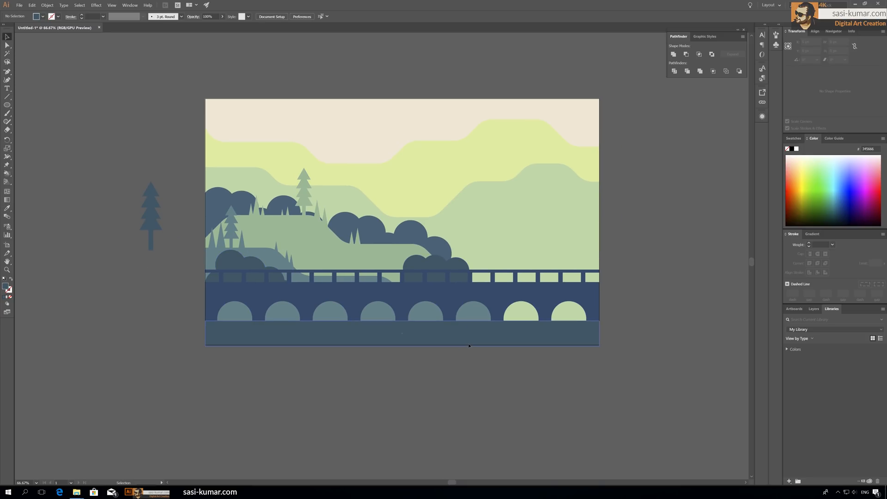
left_click(406, 233)
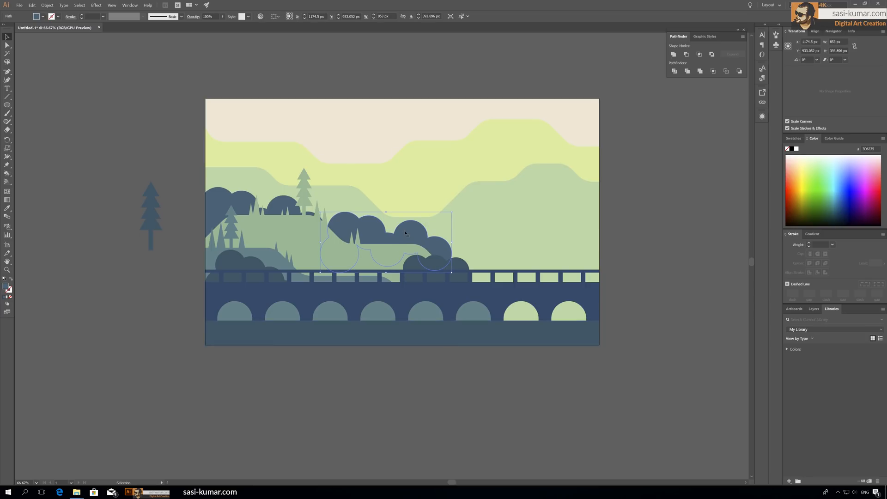
left_click_drag(499, 249, 524, 271)
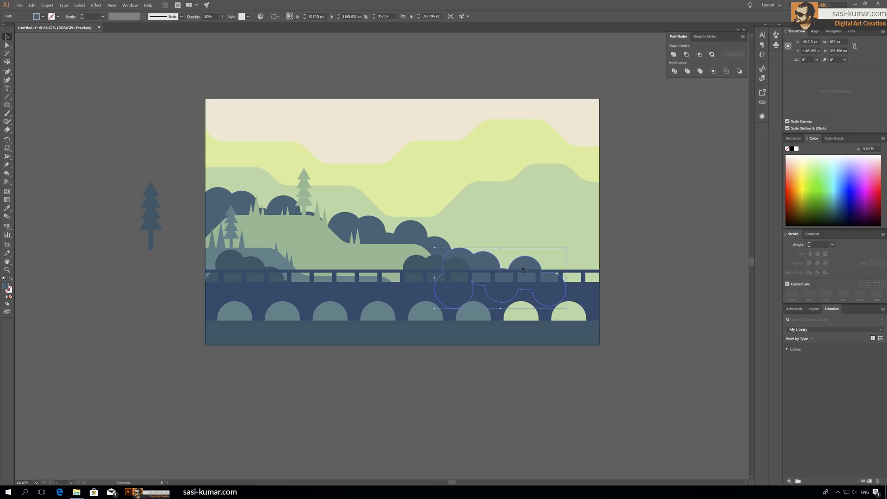
key("i")
left_click(360, 252)
key("v")
left_click(91, 73)
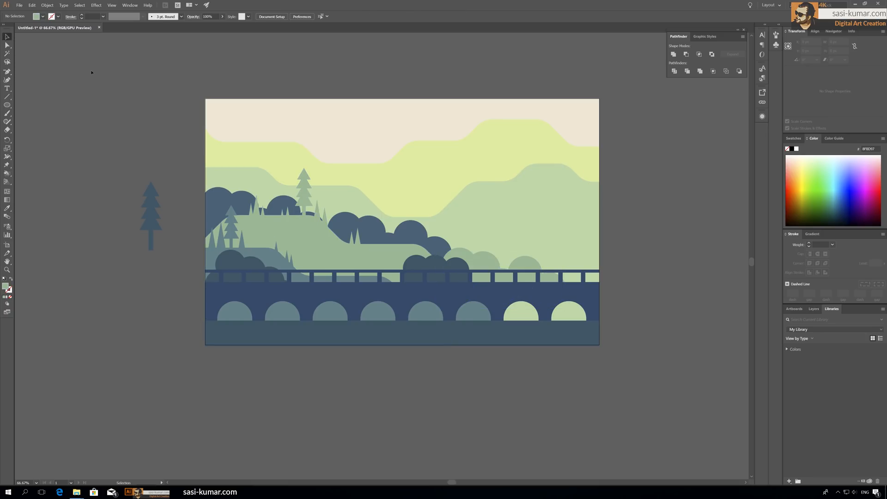
Step: Draw a cluster of overlapping circles over the bridge's right end, unite them into one large bush and shift it slightly down
left_click(7, 105)
mouse_move(463, 276)
left_mouse_down()
mouse_move(494, 239)
mouse_move(564, 251)
left_mouse_up()
left_click_drag(544, 212, 578, 238)
left_click_drag(540, 235, 587, 272)
left_click_drag(564, 228, 606, 258)
left_click_drag(578, 256, 609, 283)
key("v")
left_click(574, 250, "shift")
left_click(552, 255, "shift")
left_click(530, 257, "shift")
left_click(504, 254, "shift")
left_click(473, 255, "shift")
left_click(539, 235, "shift")
left_click(572, 222, "shift")
left_click(674, 54)
left_click_drag(562, 248, 564, 256)
Step: Fill the large bush with the back hill's light green and send it behind the bridge and the smaller bushes
key("i")
left_click(366, 194)
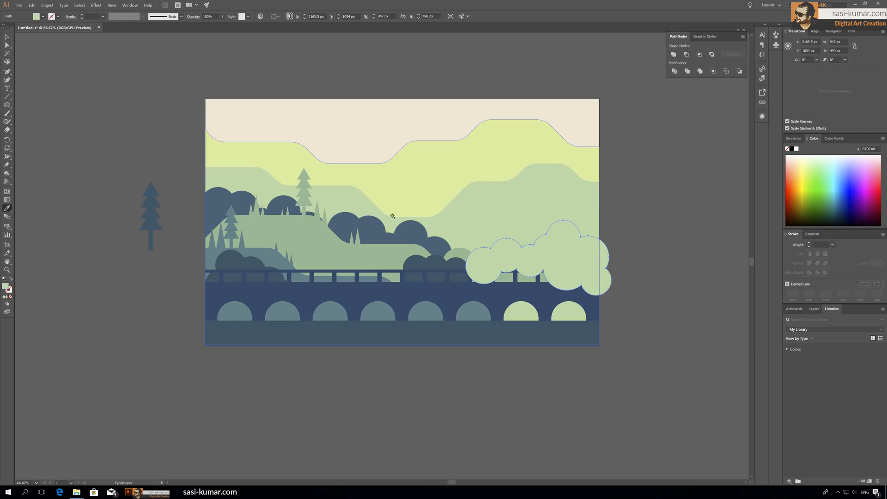
key("ctrl+bracketleft")
key("ctrl+bracketleft")
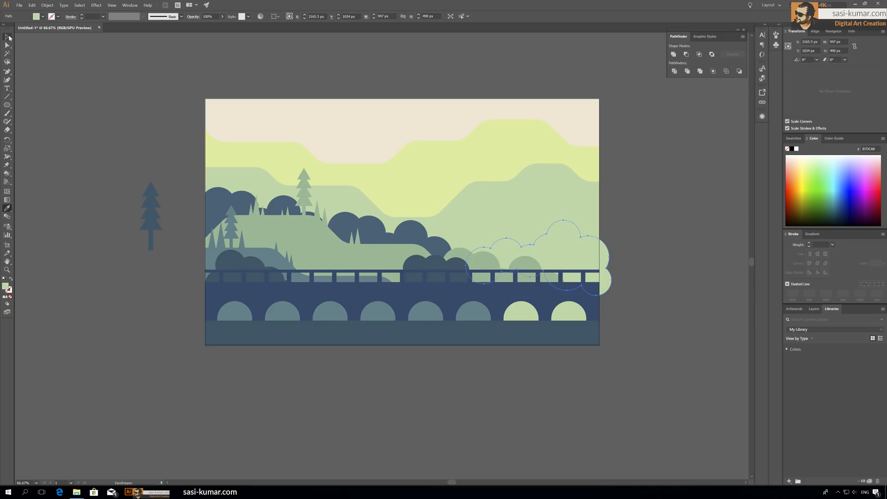
left_click(9, 38)
left_click(160, 89)
scroll(402, 222, "up", 1)
Step: Recolour the large bush at the bridge's right end with the teal seen through the left arch
left_click(561, 259)
key("i")
left_click(241, 327)
left_click(7, 37)
left_click(160, 89)
scroll(209, 182, "up", 3)
scroll(209, 182, "down", 2)
Step: Copy the front hill's dark slate bush to the bridge's right end and mirror the copy horizontally
left_click_drag(240, 282, 554, 277)
left_click_drag(7, 140, 24, 149)
double_click(6, 140)
left_click(85, 139)
left_click(7, 37)
left_click_drag(579, 289, 574, 295)
Step: Divide the large teal bush along the artboard's right edge and remove the overhanging part
double_click(605, 298)
left_click_drag(600, 242, 599, 330)
key("v")
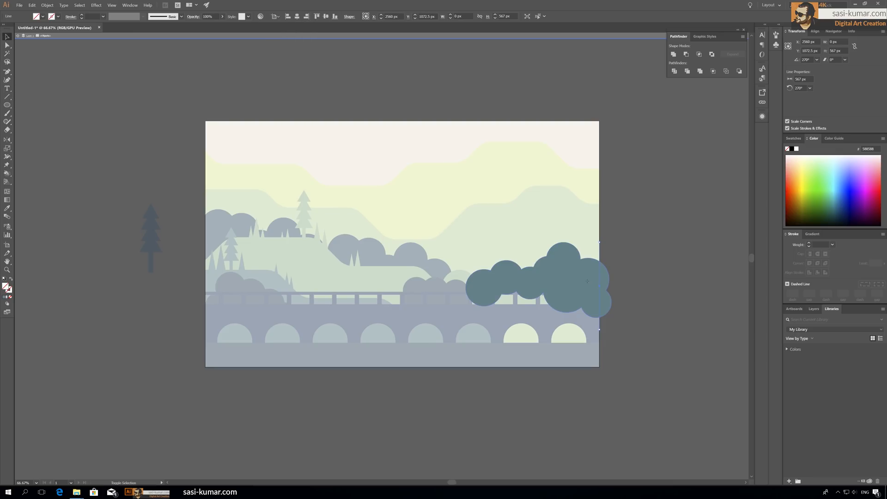
double_click(641, 272)
scroll(646, 283, "up", 1)
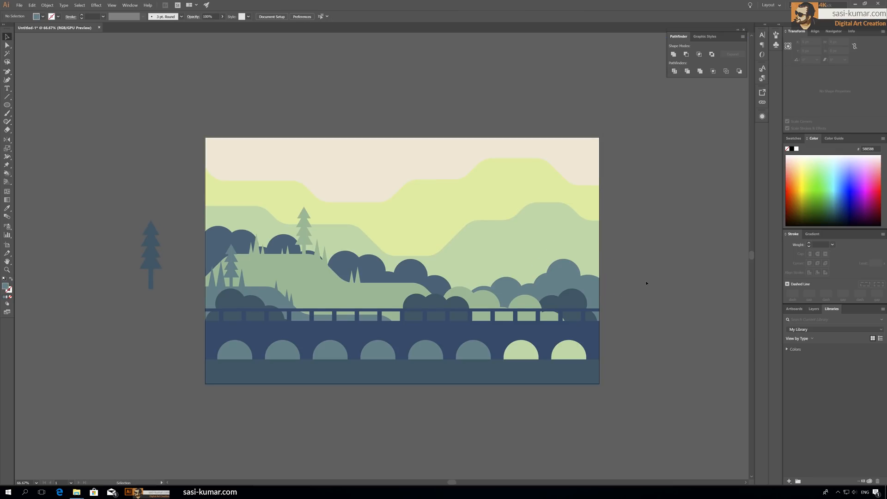
scroll(646, 283, "up", 1)
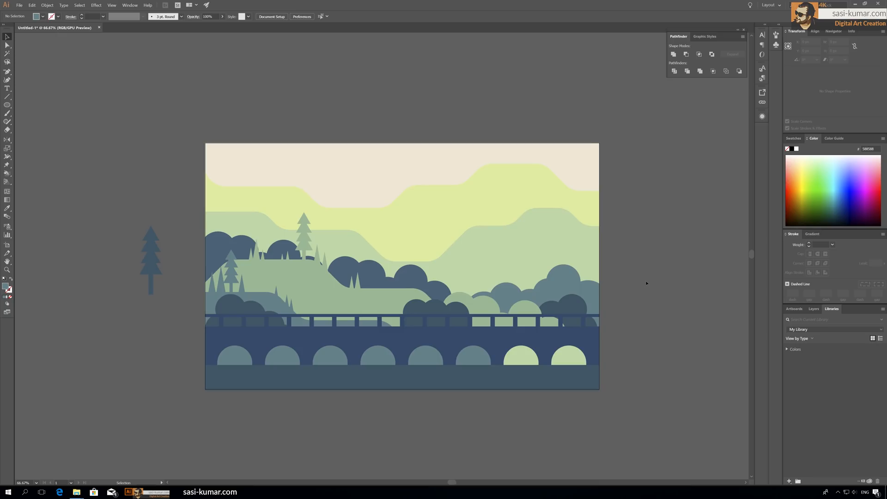
Step: Edit the bridge shape in isolation, making the arches taller and lowering the top rail
double_click(402, 342)
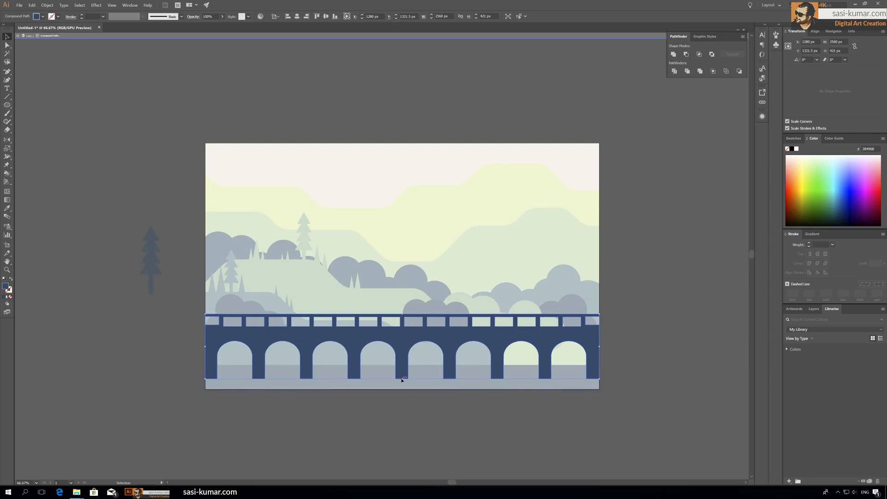
left_click(7, 45)
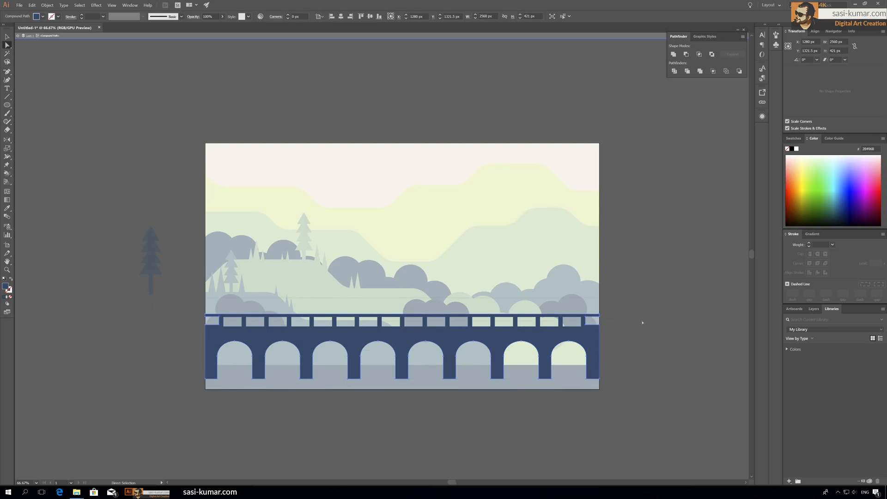
left_click(643, 323)
double_click(186, 168)
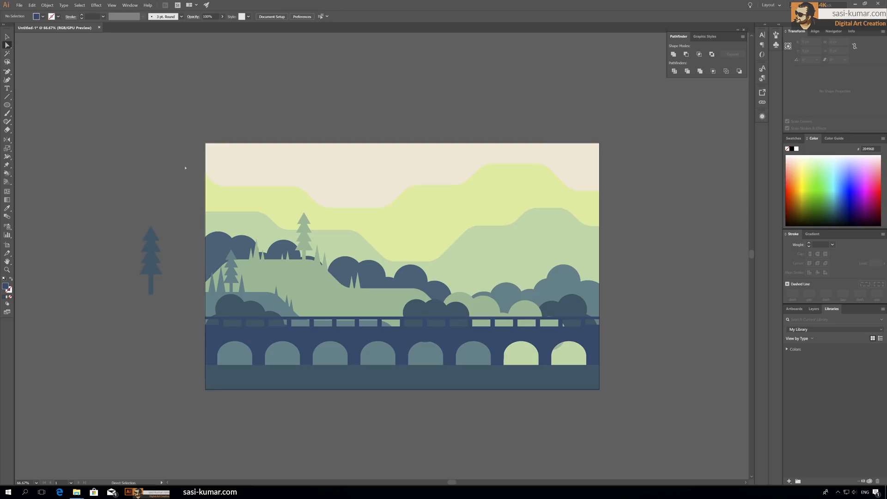
scroll(202, 227, "up", 2)
left_click_drag(170, 172, 135, 144)
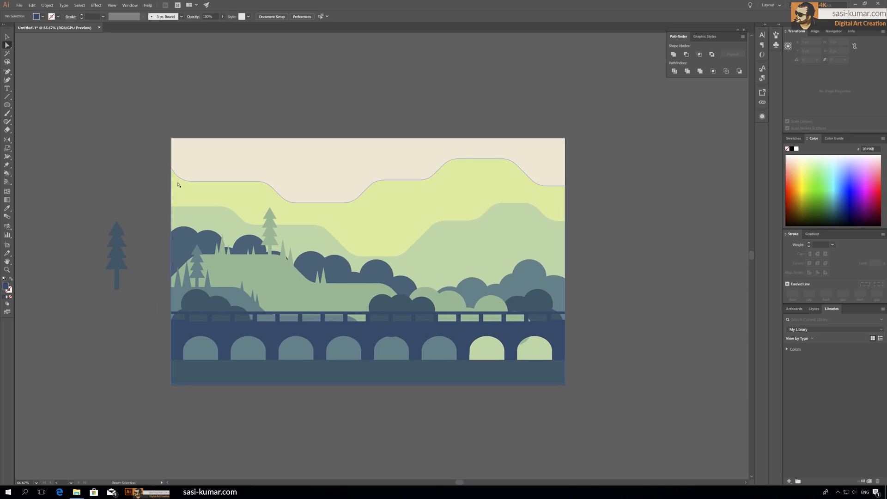
Step: Draw a navy tree with a tall pill-shaped crown and a narrow trunk on the pasteboard
left_click_drag(153, 172, 152, 173)
key("a")
left_click(7, 104)
left_click_drag(142, 207, 143, 203)
key("v")
left_click(142, 162, "shift")
left_click(674, 56)
Step: Place reduced copies of the pill-shaped tree, two beside the front hill at the bridge and two on the middle hill's slope
left_click_drag(146, 151, 307, 162)
left_click_drag(313, 146, 305, 168)
left_click_drag(301, 184, 345, 251)
left_click_drag(340, 269, 296, 290)
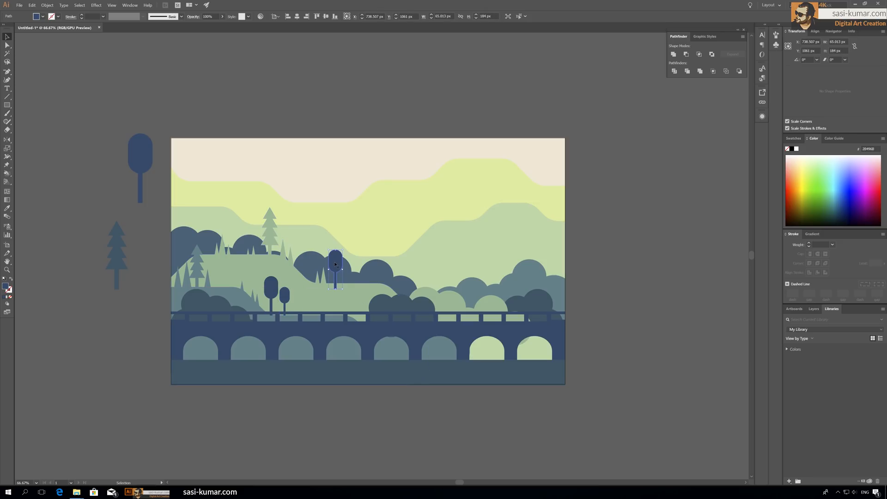
left_click_drag(359, 237, 360, 236)
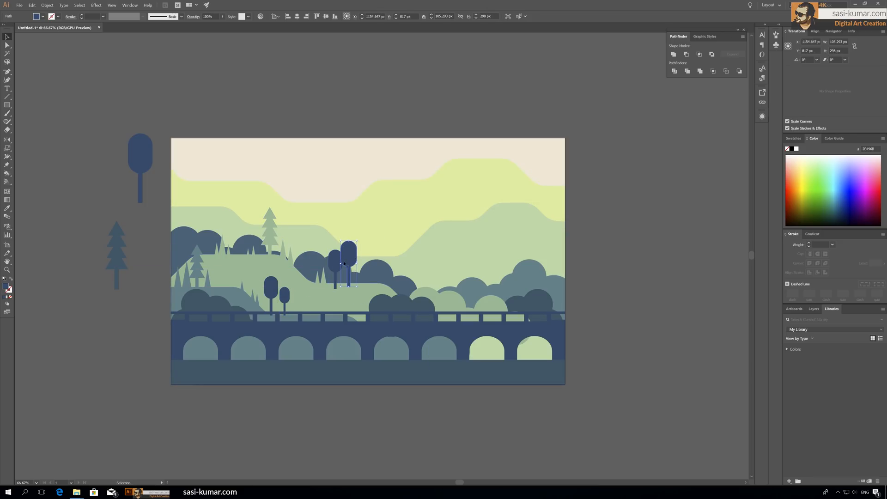
Step: Fill the two pill-shaped trees on the middle hill's slope with the hill's green
left_click(340, 259, "shift")
key("i")
left_click(343, 296)
left_click(9, 39)
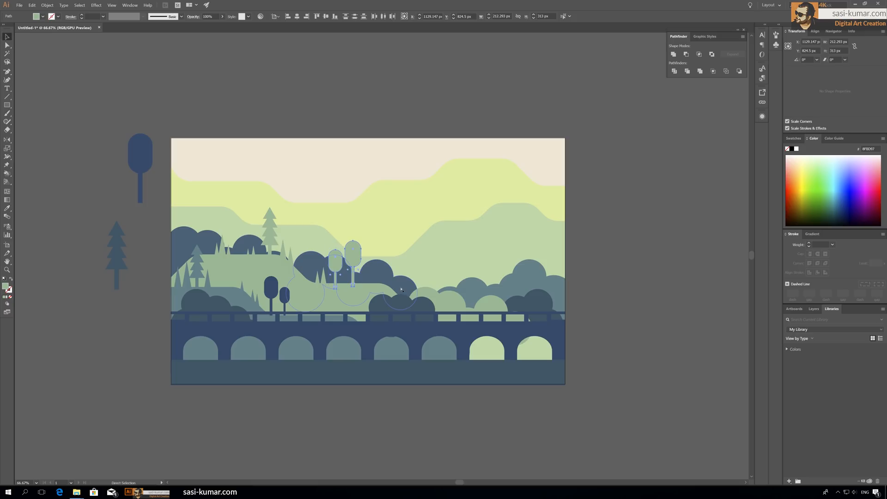
Step: Move the two green pill-shaped trees into the middle hill's isolated shape and unite them with the hill
key("ctrl+x")
double_click(380, 296)
key("ctrl+f")
key("ctrl+a")
left_click(674, 54)
double_click(411, 108)
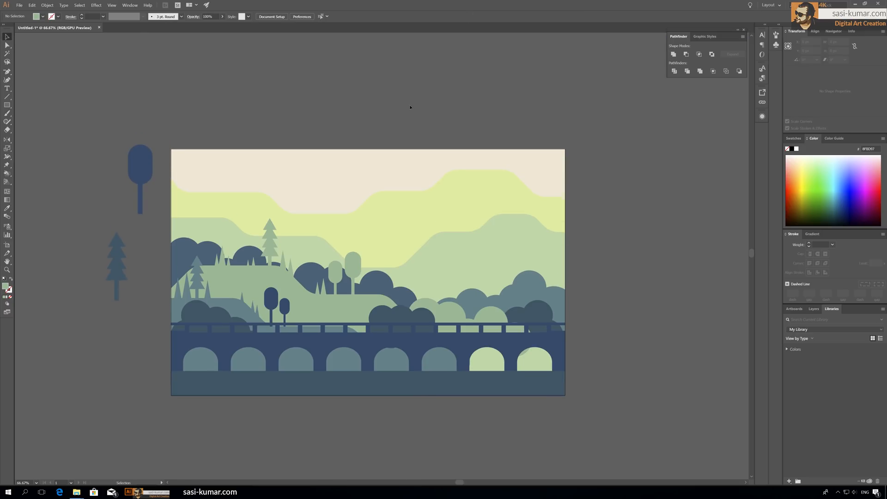
Step: Move the two pill-shaped trees beside the bridge into the front hill and give them its teal fill
left_click(285, 301)
left_click(272, 294, "shift")
key("ctrl+x")
double_click(250, 309)
key("ctrl+f")
double_click(391, 102)
key("ctrl+minus")
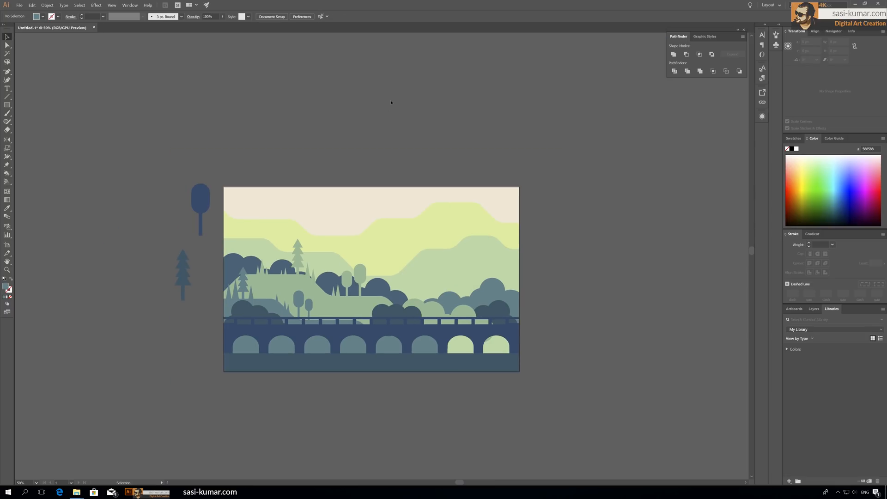
key("ctrl+plus")
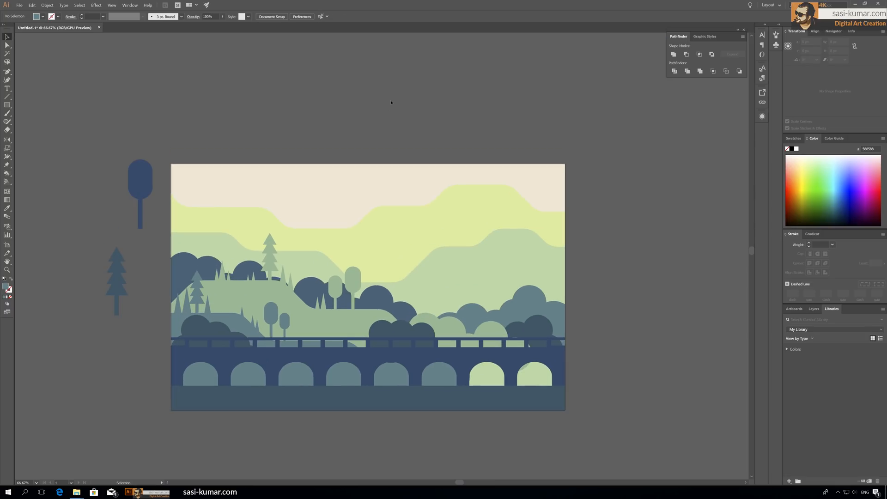
Step: Draw a narrow teal rectangle about 35 × 141 px on the pasteboard beside the navy pill-shaped tree
scroll(391, 102, "down", 2)
left_click_drag(80, 134, 86, 155)
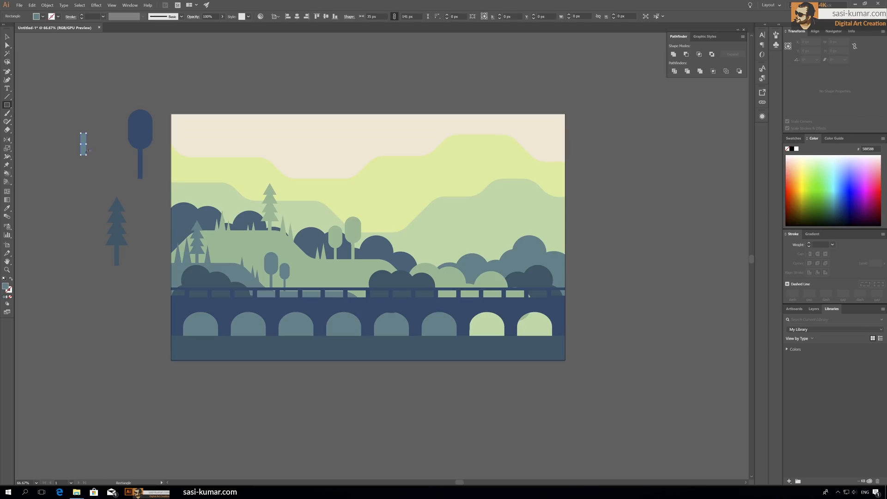
key("ctrl+plus")
key("ctrl+plus")
key("ctrl+plus")
key("a")
key("v")
Step: Round the narrow rectangle's ends and place a shorter, narrower copy beside it to form a pair of posts
left_click(341, 238)
left_click_drag(382, 249, 403, 253)
left_click_drag(410, 227, 406, 243)
left_click_drag(406, 292, 404, 289)
left_click_drag(437, 254, 364, 295)
left_click(439, 251)
left_click(424, 272)
Step: Cut off the lower ends of the two rounded posts and delete them, leaving flat bases on one level
scroll(423, 272, "up", 1)
key("v")
left_click_drag(268, 171, 432, 337)
key("ctrl+4")
double_click(396, 307)
key("Delete")
left_click(382, 302)
key("Delete")
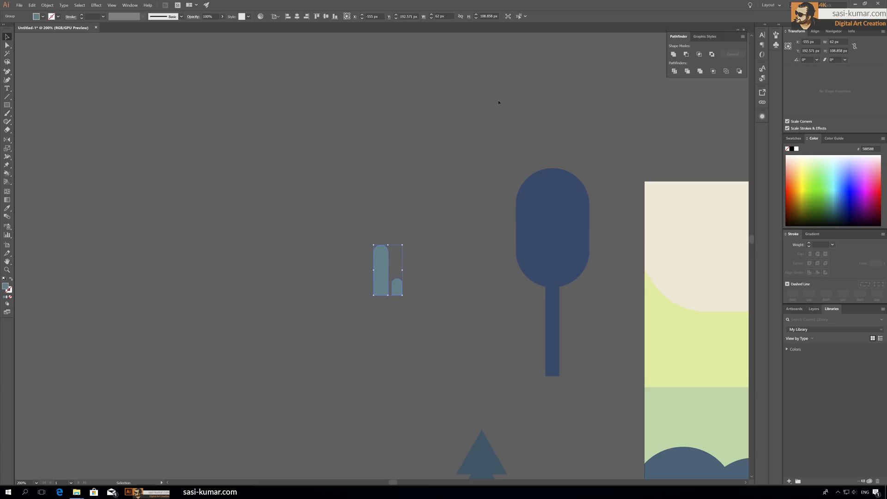
Step: Reduce the pair of posts to about 40 × 70 px and place it on the upper hill's crest in the hill's green
key("ctrl+1")
left_click_drag(390, 240, 386, 242)
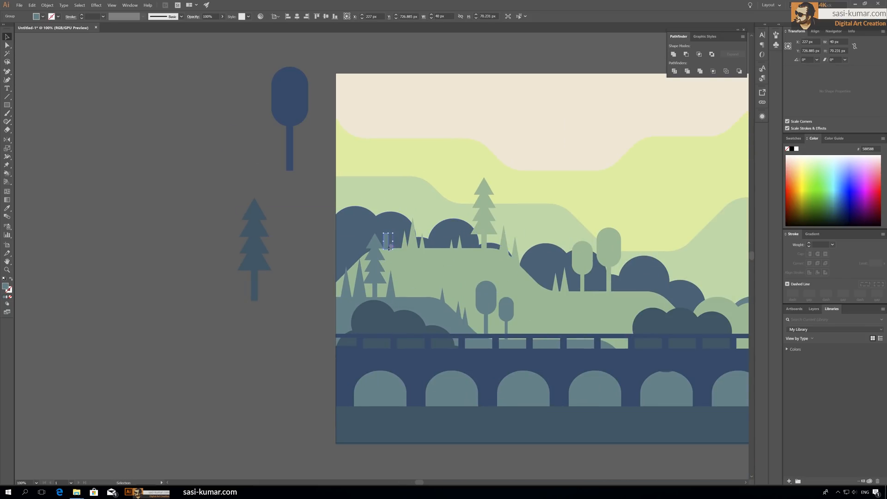
key("ctrl+plus")
key("ctrl+plus")
key("ctrl+x")
double_click(398, 288)
key("ctrl+f")
key("i")
left_click(488, 323)
key("v")
double_click(240, 216)
Step: Paste a copy of the teal post pair inside the dark bush at the left end of the bridge
left_click_drag(245, 360, 226, 157)
double_click(366, 226)
key("ctrl+v")
left_click_drag(379, 262, 355, 255)
double_click(228, 236)
double_click(355, 237)
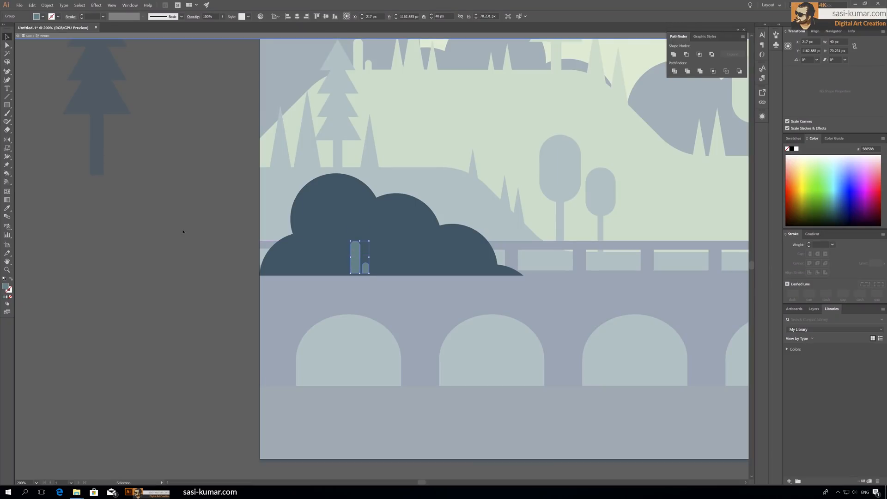
double_click(182, 231)
Step: Place another teal post pair inside the dark bush behind the middle of the bridge
key("ctrl+1")
double_click(424, 284)
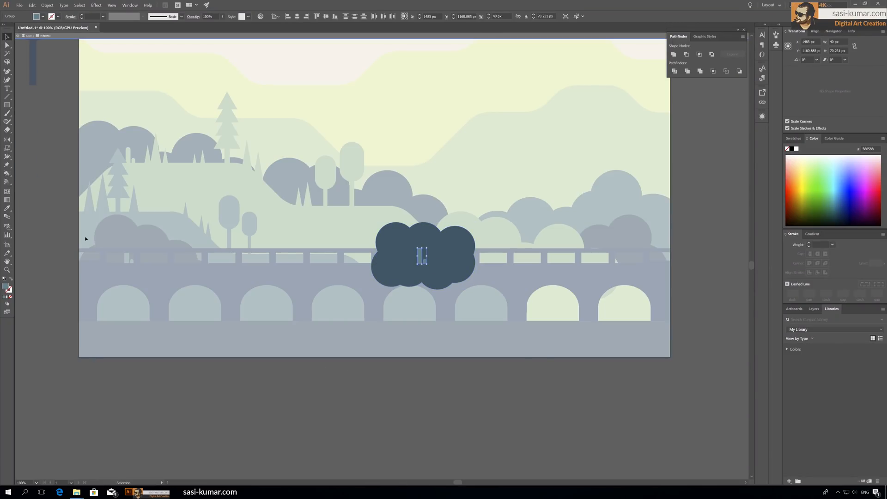
double_click(91, 240)
key("ctrl+minus")
scroll(610, 398, "up", 1)
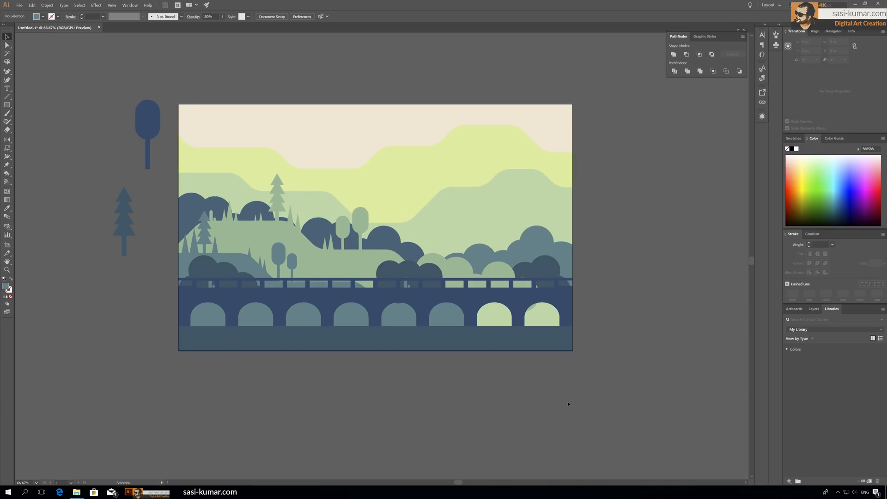
scroll(547, 371, "right", 3)
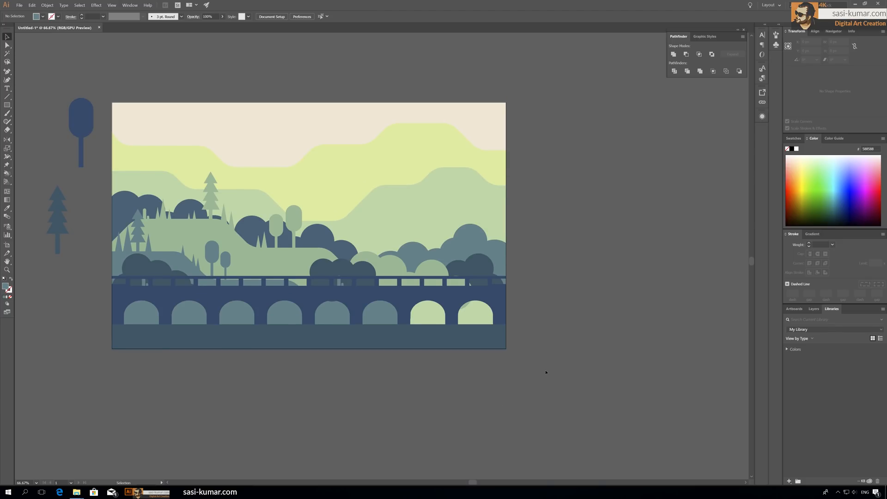
Step: Draw a stepped hill with the Pen tool behind the bridge's left arches, using the middle hill's green
double_click(251, 265)
double_click(392, 413)
left_click(8, 73)
left_click(170, 253)
left_click(191, 253)
left_click(211, 236)
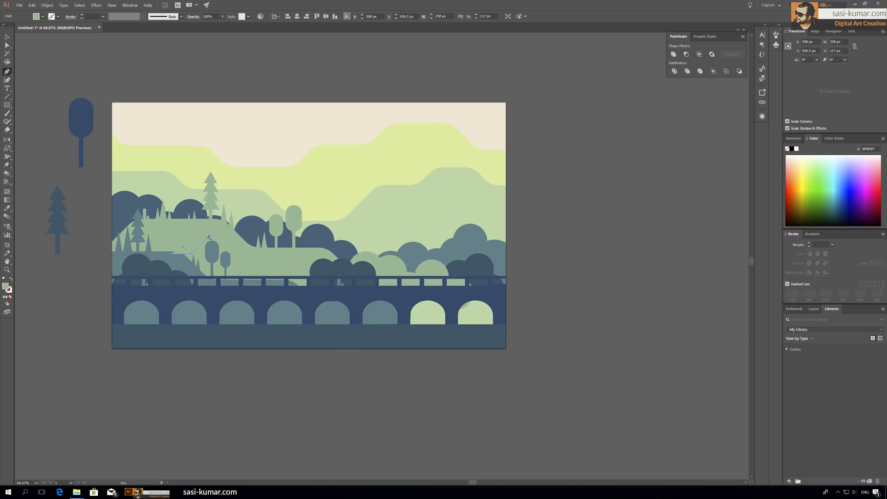
left_click(305, 292)
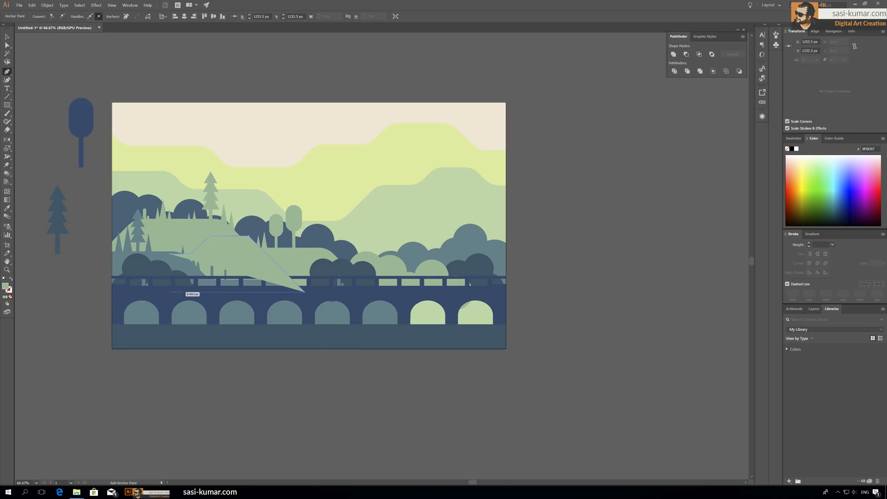
left_click(172, 292)
key("a")
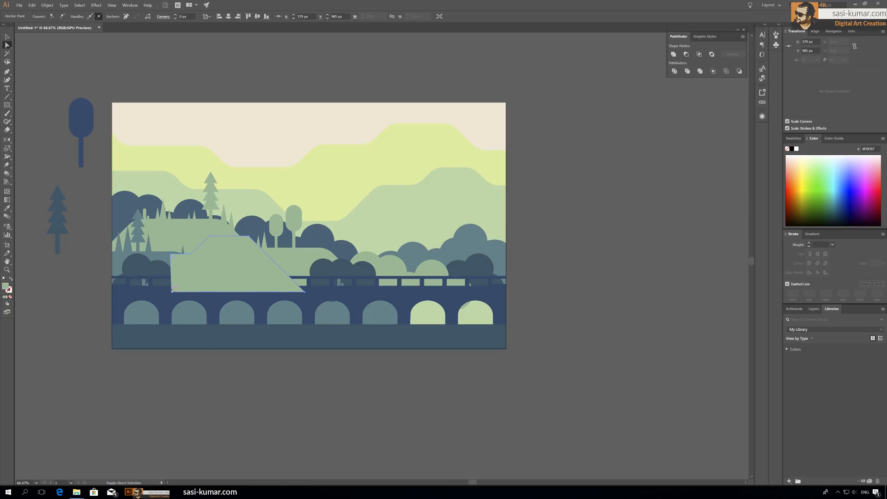
Step: Round the new hill's upper corners and send it behind the bridge, front hill and pill-shaped trees
double_click(308, 297)
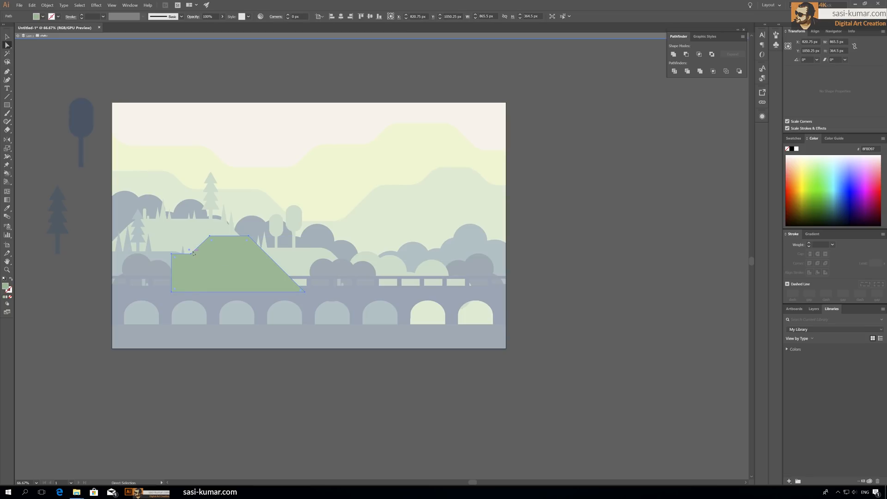
mouse_move(213, 242)
left_mouse_down()
mouse_move(230, 258)
mouse_move(215, 244)
left_mouse_up()
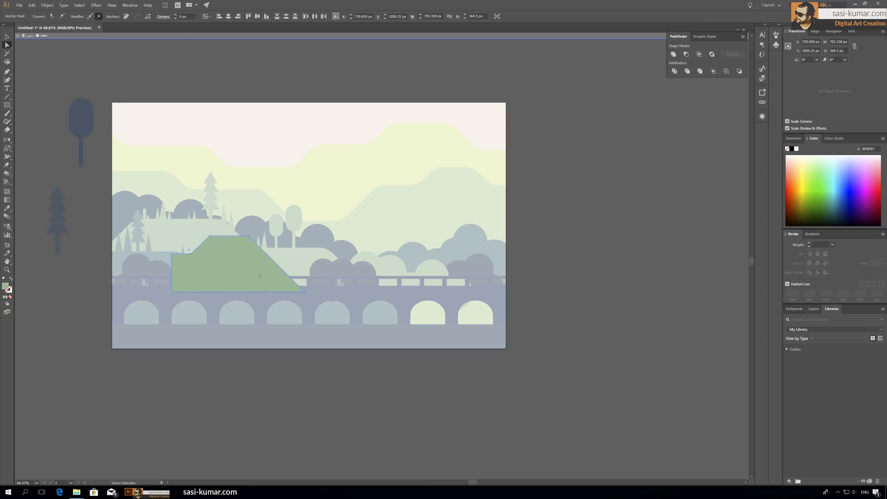
key("v")
key("Escape")
key("ctrl+bracketleft")
key("ctrl+bracketleft")
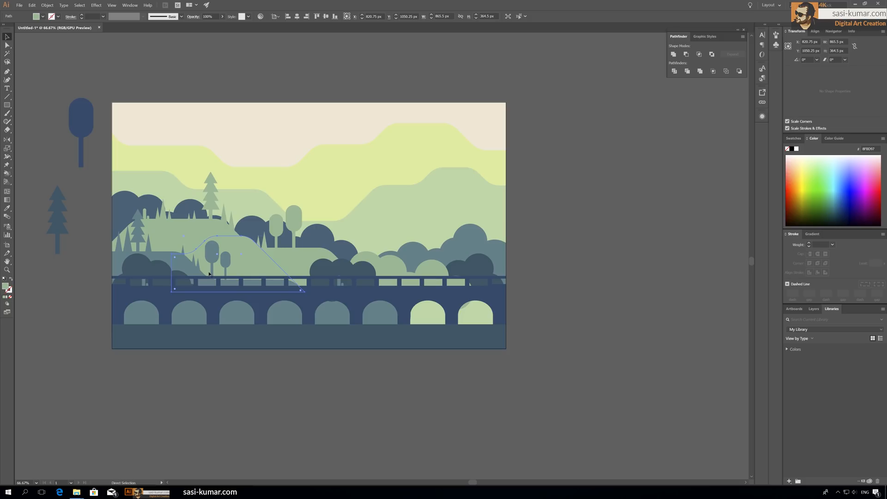
left_click_drag(249, 264, 251, 268)
Step: Try a darker green fill on the new hill
key("i")
double_click(5, 286)
left_click(260, 105)
left_click(396, 75)
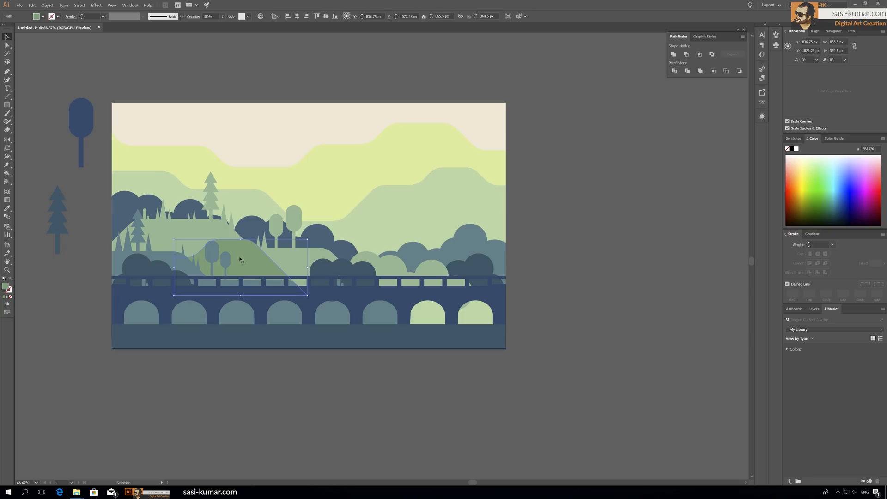
Step: Fill the new hill with the darker green 74AA7B
key("i")
left_click(371, 261)
double_click(5, 286)
left_click(258, 100)
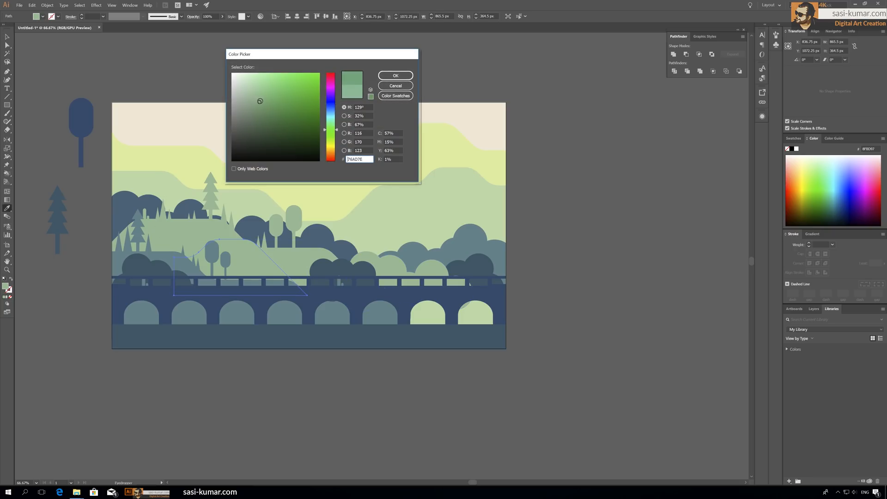
left_click(392, 75)
left_click(8, 37)
left_click(232, 98)
scroll(232, 98, "up", 1)
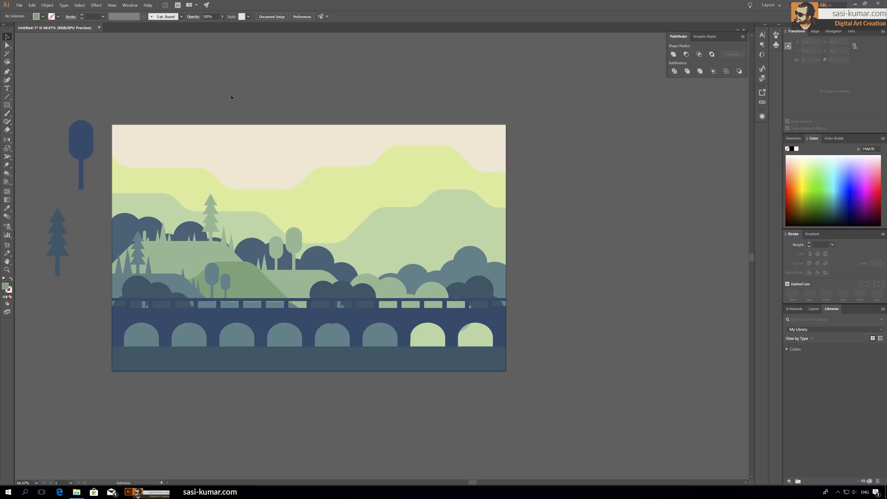
Step: Place rounded posts on the new hill's crest and right slope and fill them with the hill's green
scroll(232, 98, "up", 1)
double_click(460, 275)
double_click(344, 242)
double_click(344, 242)
left_click(299, 212)
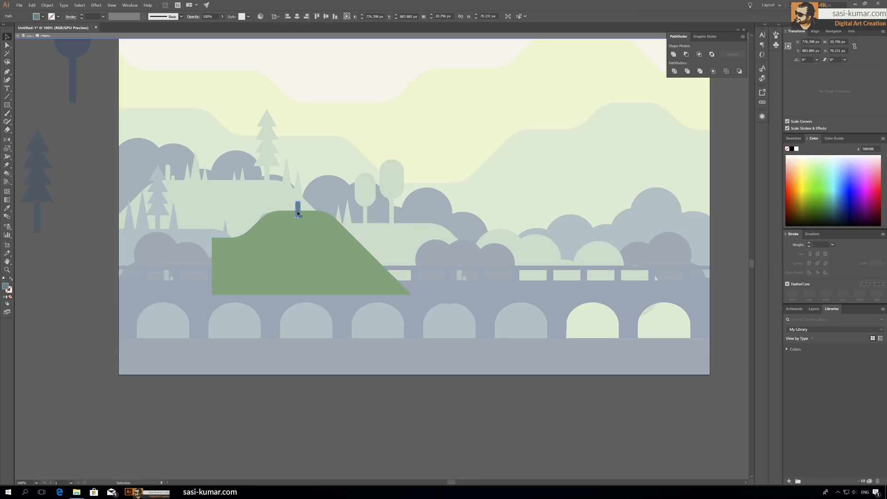
left_click_drag(278, 211, 285, 216, "alt")
left_click_drag(359, 241, 360, 247, "alt")
left_click(284, 210, "shift")
left_click(277, 208, "shift")
key("i")
left_click(279, 224)
left_click(7, 37)
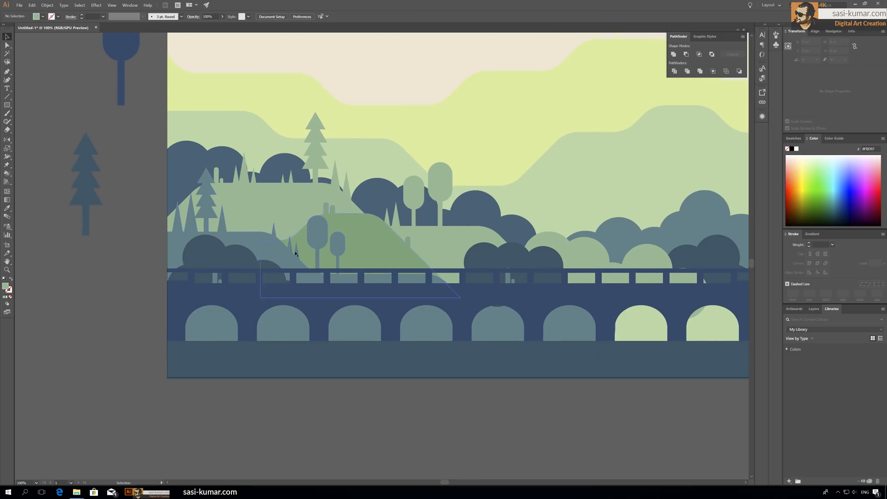
Step: Copy a triangle from the pasteboard pine and place three narrow copies along the new hill's crest
double_click(87, 148)
key("ctrl+c")
double_click(142, 206)
double_click(395, 257)
key("ctrl+v")
left_click_drag(395, 257, 383, 256)
left_click_drag(376, 260, 372, 213)
left_click_drag(373, 214, 348, 213)
left_click_drag(348, 199, 361, 226)
left_click(344, 213, "shift")
left_click(319, 230, "shift")
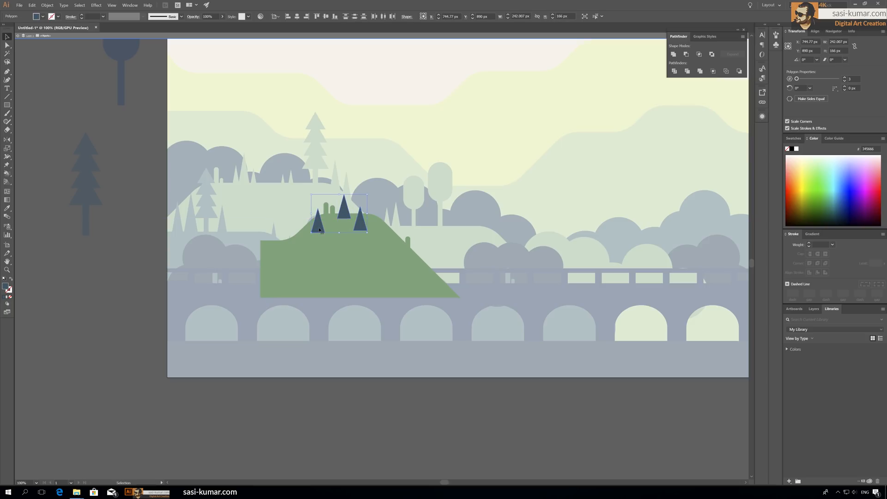
Step: Fill the three triangles with the new hill's green and unite them and the posts with the hill
key("i")
left_click(365, 273)
key("v")
key("ctrl+a")
left_click(674, 54)
double_click(160, 178)
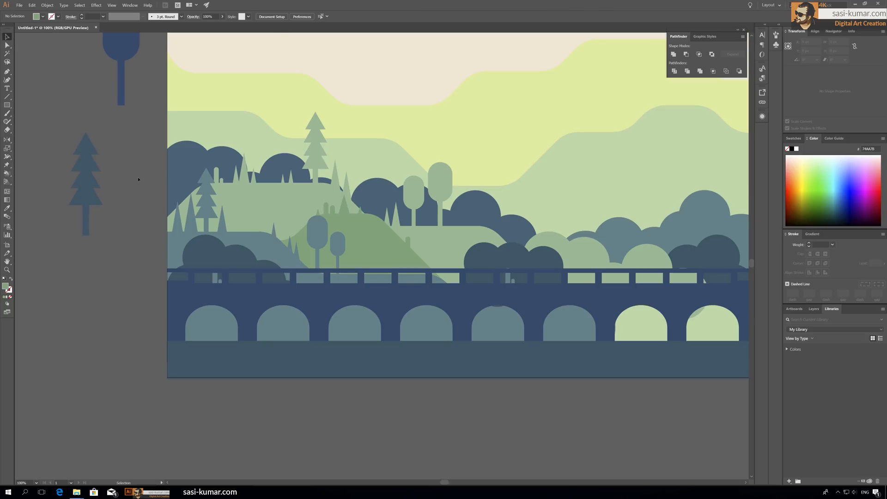
Step: Shift the united green hill to the right behind the bridge
key("ctrl+minus")
left_click(402, 263)
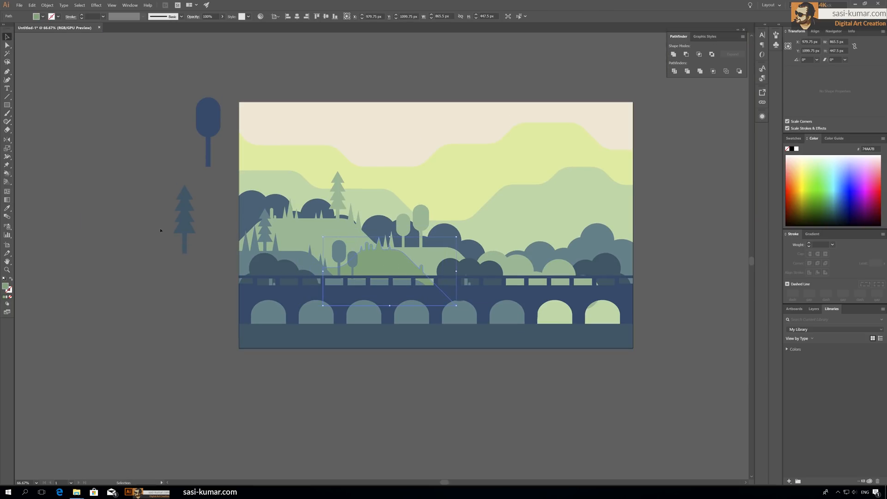
left_click(159, 232)
scroll(161, 231, "up", 1)
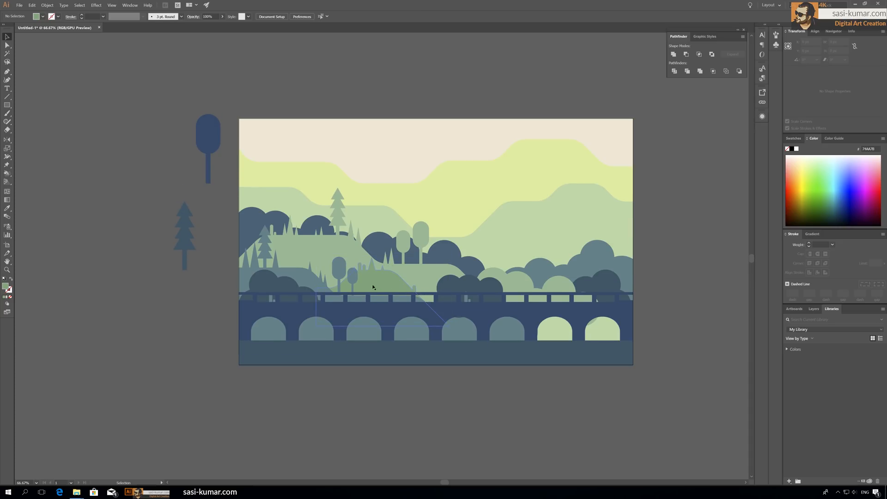
scroll(145, 262, "up", 1)
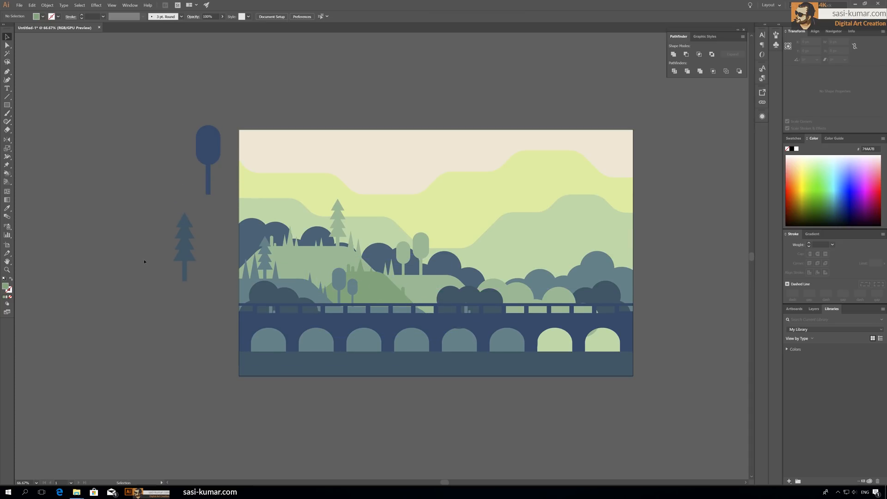
Step: Draw a tower rectangle about 188 × 888 px right of the artboard, filled with the back hill's yellow-green
left_click_drag(666, 308, 532, 283)
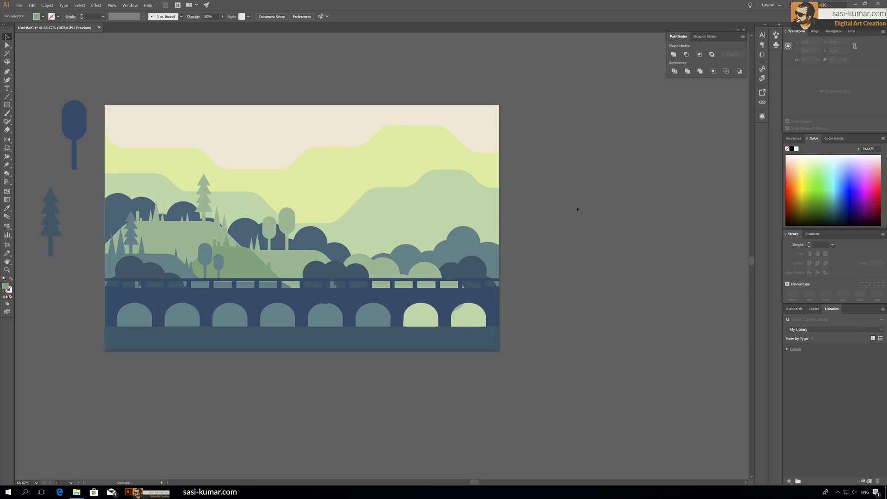
left_click_drag(530, 253, 523, 252)
left_click_drag(521, 141, 550, 278)
key("v")
key("i")
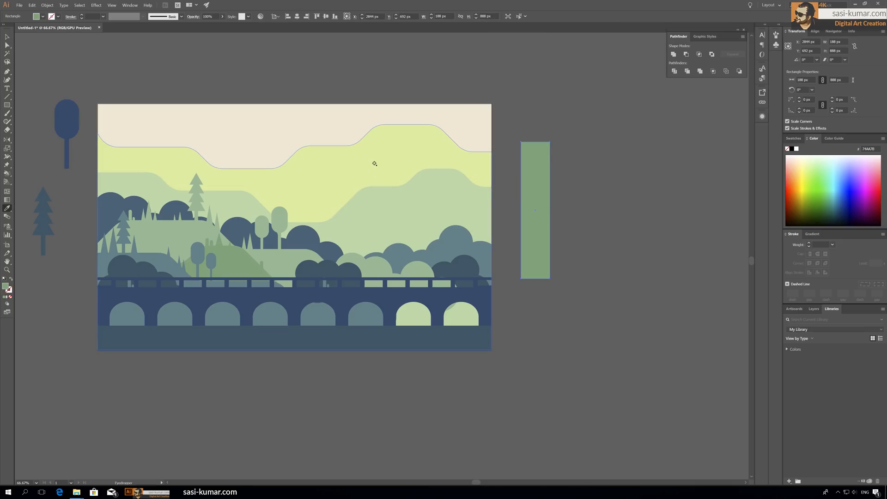
left_click(372, 163)
left_click(7, 37)
left_click(583, 142)
Step: Add a small window at the tower's top and another near its base in the darker hill's green, and line them up
key("m")
left_click_drag(542, 156, 536, 272)
key("i")
left_click(243, 263)
left_click(4, 36)
left_click(297, 16)
key("ctrl+z")
left_click(275, 17)
left_click(294, 25)
Step: Blend the top and bottom windows with 8 specified steps to form a column of windows
left_click(7, 217)
left_click(540, 155)
left_click(537, 269)
double_click(7, 217)
left_click(383, 252)
left_click(383, 261)
type("6")
left_click(350, 284)
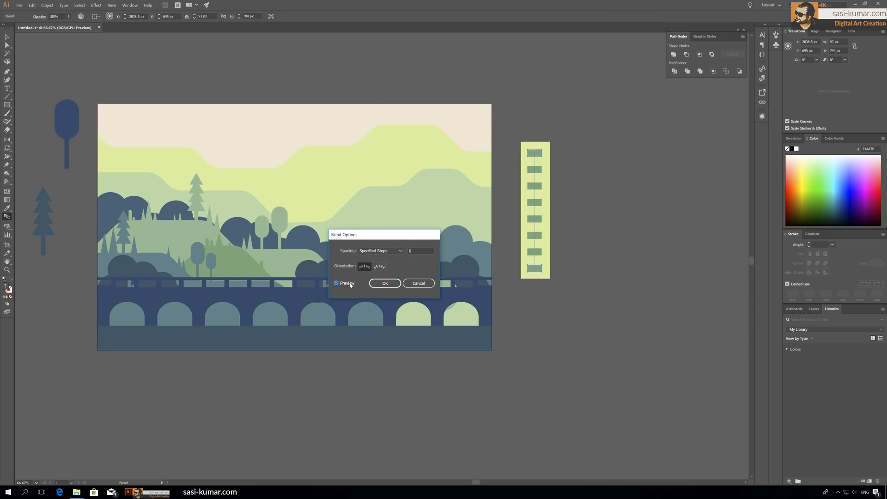
left_click_drag(416, 252, 405, 253)
type("8")
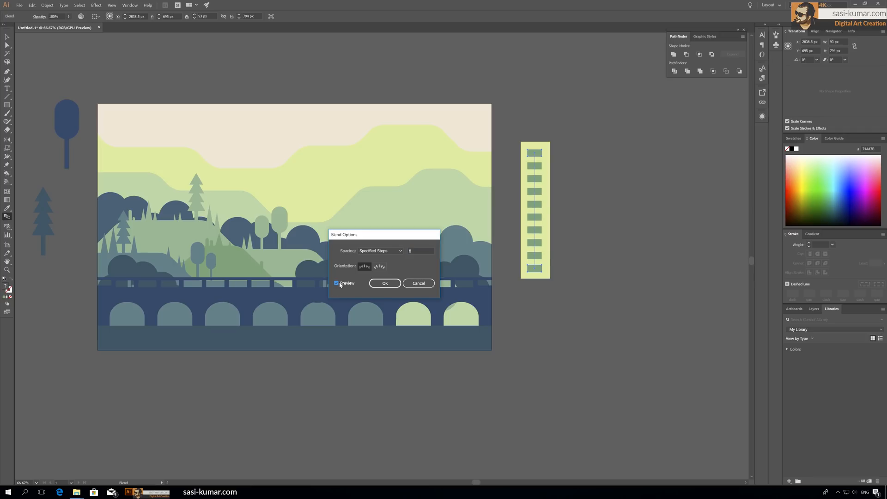
left_click(385, 283)
Step: Expand the blended windows and narrow the tower together with its windows to 120 px wide
key("v")
left_click(47, 5)
left_click(66, 73)
left_click(288, 153)
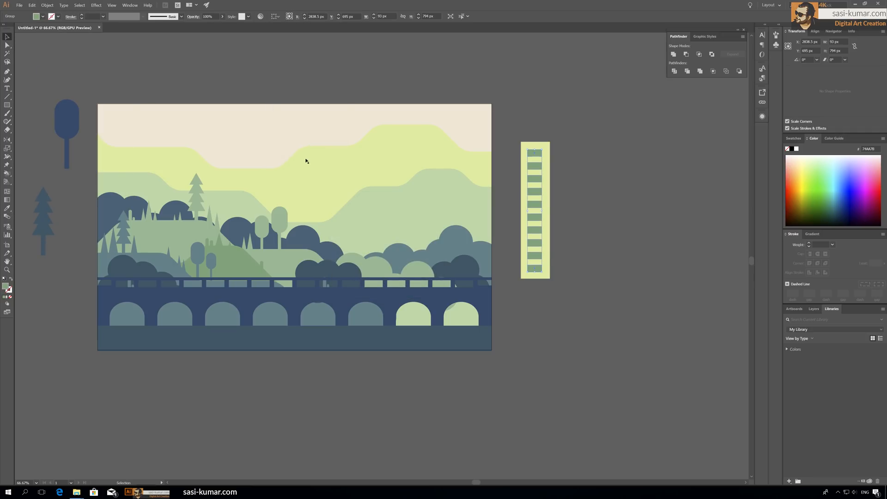
left_click_drag(549, 208, 540, 210)
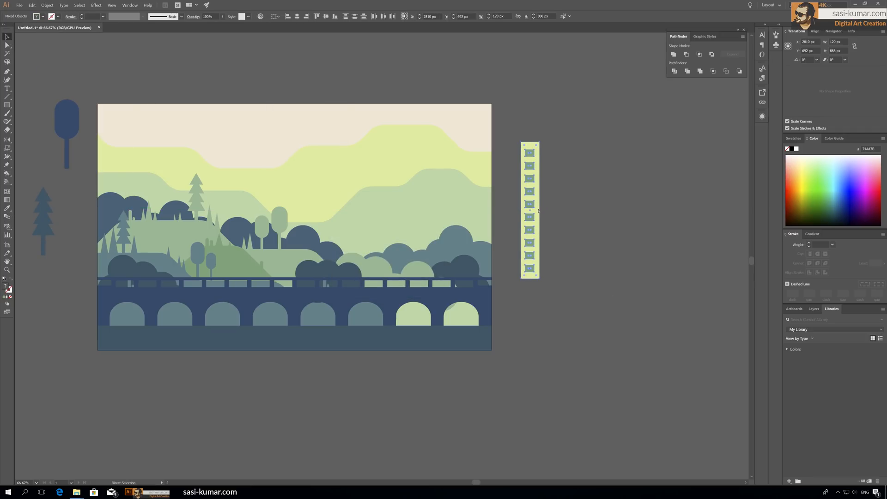
left_click(596, 224)
Step: Place a copy of the tower directly to its right and widen the copy
left_click_drag(531, 147, 551, 152, "alt")
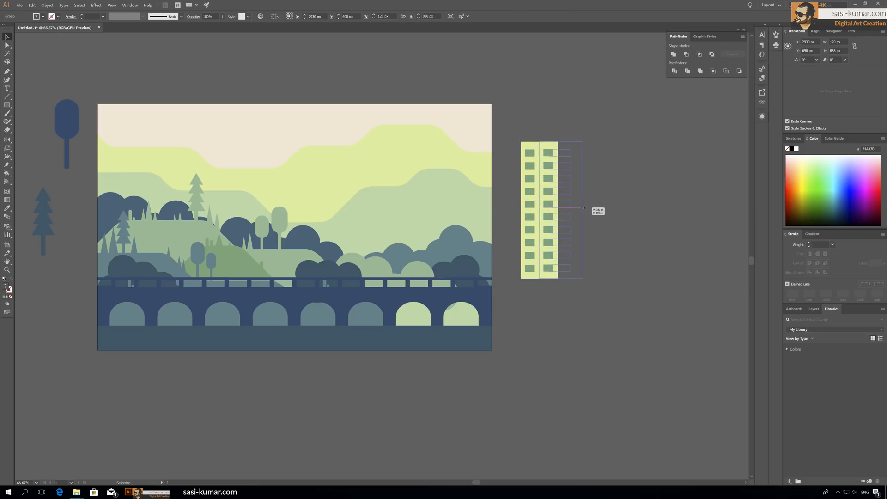
left_click_drag(583, 208, 575, 209)
left_click(592, 235)
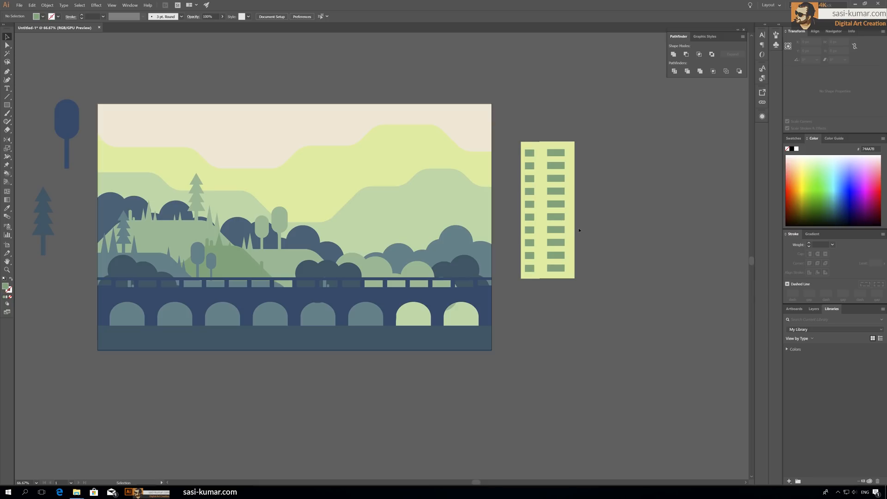
Step: Widen the column of windows on the tower's right section and align it within that section
double_click(559, 153)
left_click(559, 153)
left_click_drag(565, 211, 543, 211)
double_click(644, 200)
left_click_drag(586, 298, 527, 133)
left_click(317, 16)
left_click(567, 120)
Step: Recolor the right section's wide windows with the dark blue of the strip below the bridge
left_click(559, 143)
left_click_drag(586, 132, 550, 333)
key("i")
left_click(365, 337)
key("v")
left_click(553, 132)
left_click(530, 145)
key("i")
key("ctrl+z")
key("ctrl+z")
left_click(442, 199)
key("ctrl+z")
Step: Recolor the tower's right wall by sampling the light green of the background hill
key("v")
double_click(555, 185)
left_click(555, 185)
key("i")
left_click(443, 189)
key("v")
double_click(497, 92)
Step: Darken the right wall's fill to the green A7C997
double_click(560, 144)
double_click(561, 145)
double_click(5, 287)
left_click(253, 91)
left_click(396, 75)
double_click(581, 88)
left_click_drag(572, 86, 506, 107)
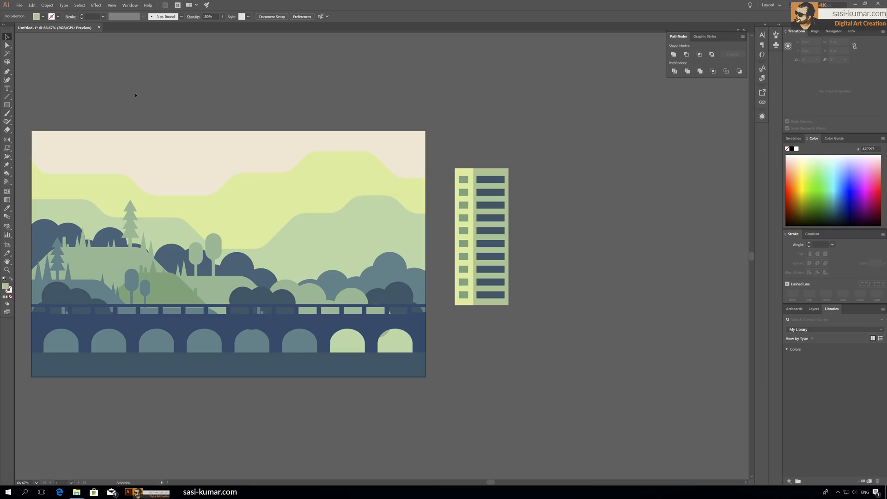
Step: Add two adjoining roof blocks on the tower, the left one 81 by 142 px and filled with the sky's cream
left_click_drag(474, 146, 474, 168)
key("v")
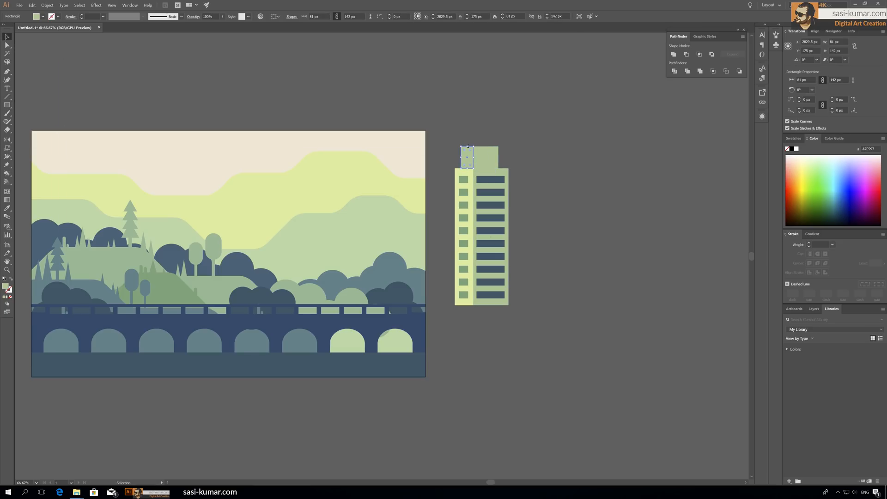
left_click(484, 134)
left_click(468, 158)
key("i")
left_click(411, 147)
key("v")
left_click(408, 88)
left_click_drag(434, 104, 434, 104)
left_click(575, 159)
left_click_drag(575, 159, 566, 157)
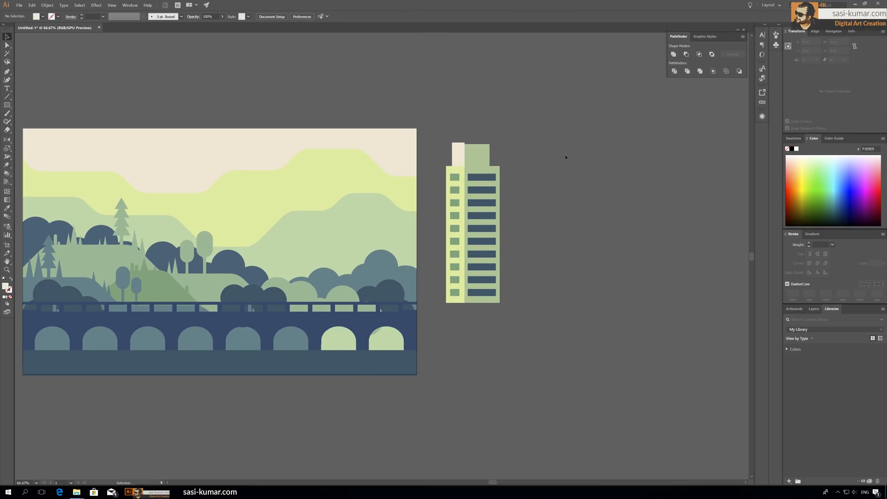
Step: Move the tower aside, add two window bars to its left at top and base, widen them to 153 px and line them up
left_click_drag(481, 168, 535, 191)
left_click(599, 187)
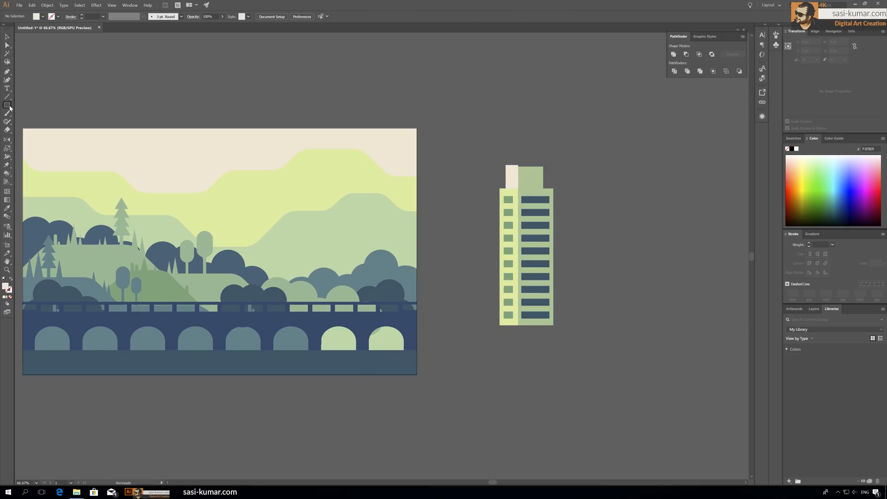
mouse_move(474, 313)
left_mouse_down()
mouse_move(495, 319)
mouse_move(488, 181)
mouse_move(477, 180)
left_mouse_up()
key("v")
left_click(479, 180)
left_click(483, 316, "shift")
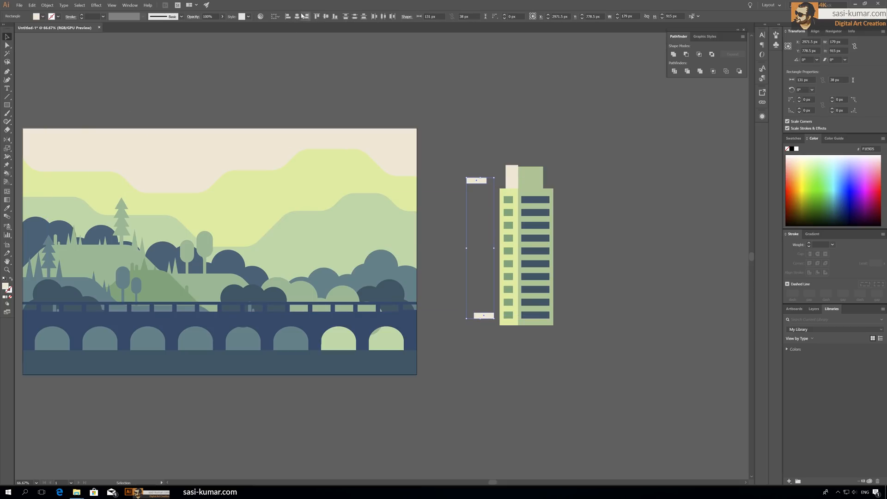
left_click_drag(486, 181, 489, 181)
left_click(450, 223)
Step: Blend the top and bottom bars with 8 specified steps to form a column of wide windows
left_click(483, 315)
left_click(481, 180)
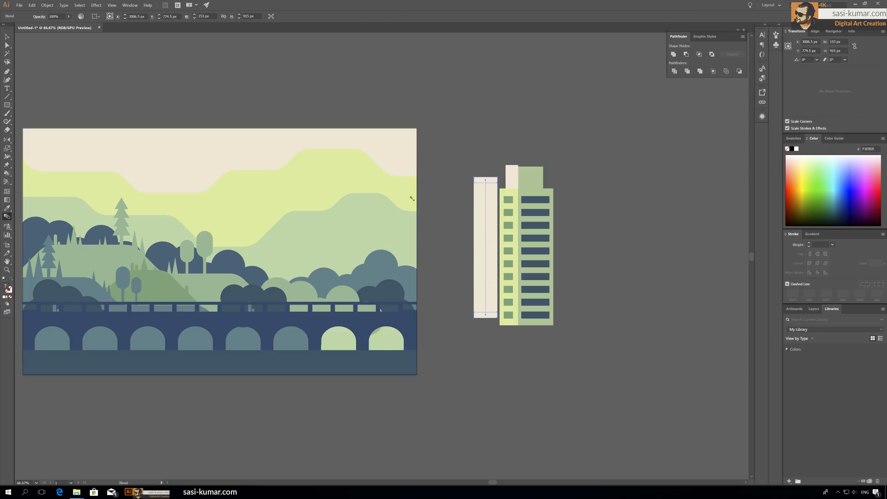
double_click(10, 219)
left_click(384, 251)
left_click(385, 265)
type("8")
left_click(341, 283)
left_click(385, 284)
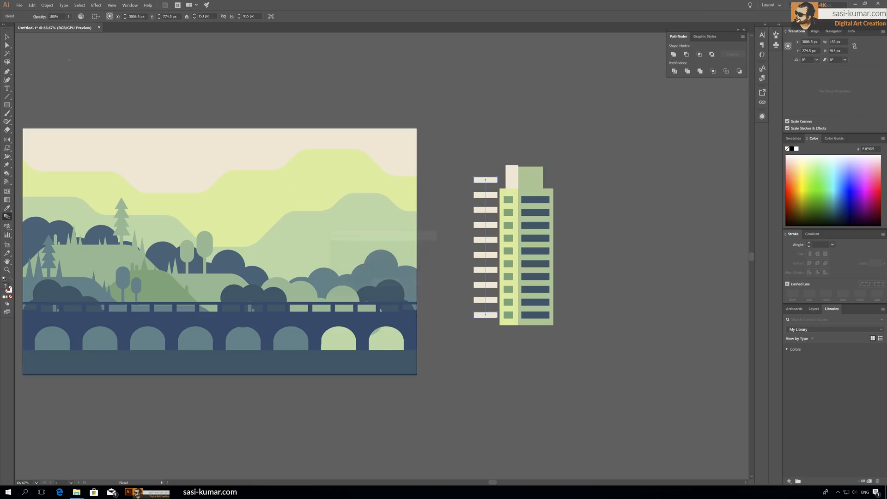
Step: Expand the blended column of bars into separate shapes
key("v")
left_click(51, 7)
left_click(57, 73)
left_click(289, 154)
Step: Recolor the expanded bars by sampling a dark blue from the landscape and lighten their fill to 548091
key("i")
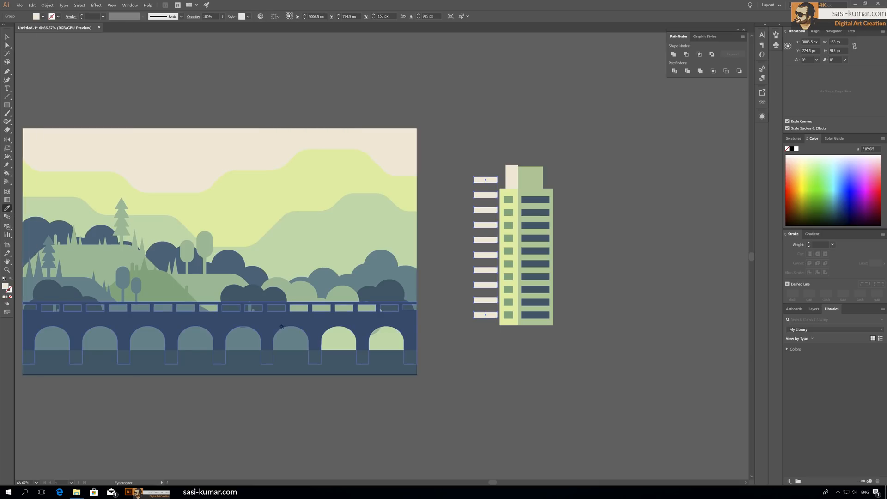
left_click_drag(300, 239, 347, 234)
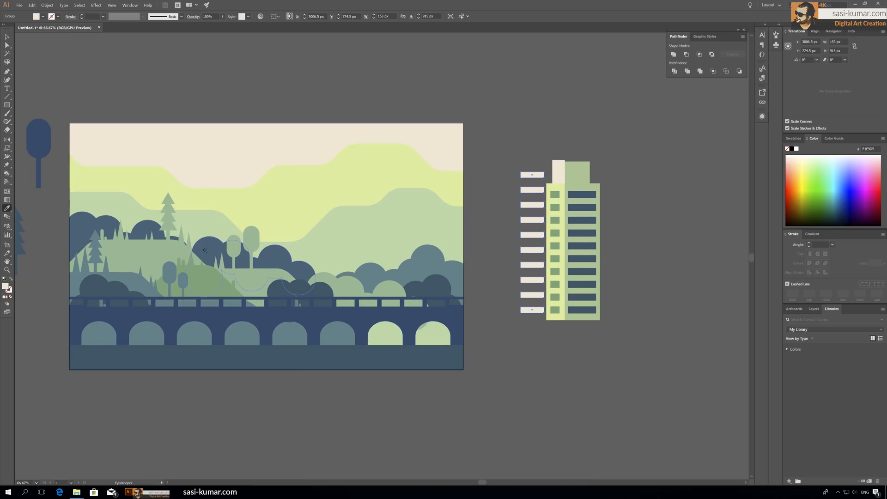
left_click(76, 269)
double_click(6, 288)
left_click(269, 111)
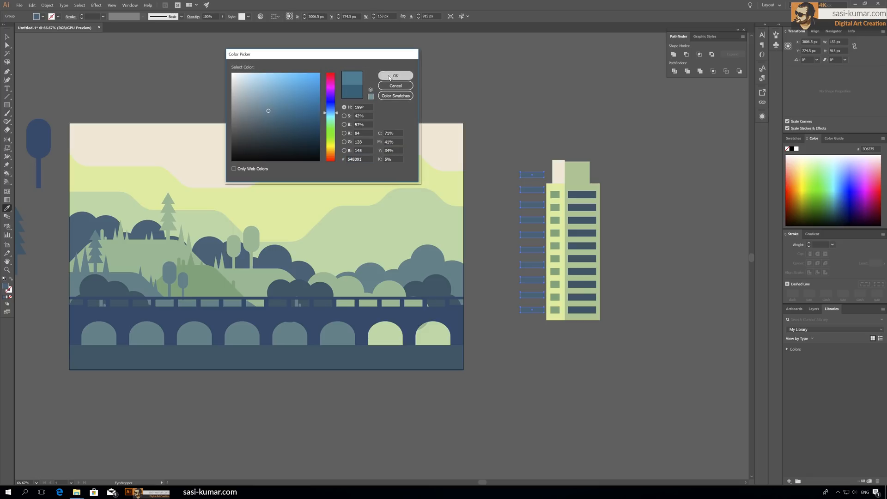
left_click(394, 75)
key("v")
left_click(229, 75)
Step: Draw a wall rectangle 240 by 1040 px over the blue bars and fill it with the roof block's cream
left_click(7, 105)
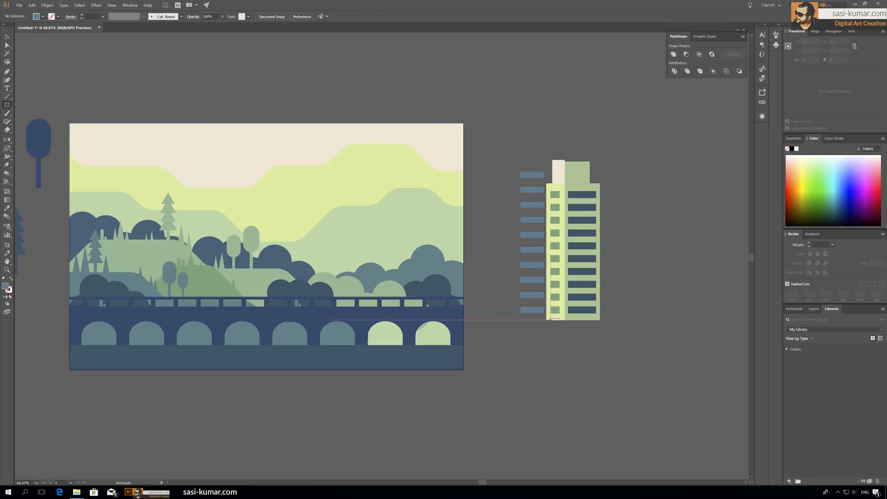
left_click_drag(509, 165, 510, 160)
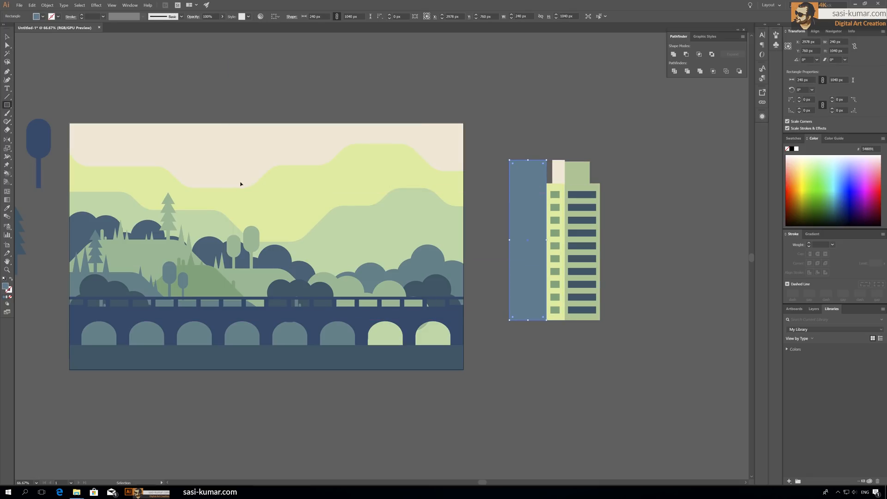
key("i")
left_click(557, 174)
Step: Adjust the cream wall's width and place it behind the blue bars and the green tower
left_click(7, 37)
left_click(497, 245)
left_click(511, 248)
left_click_drag(510, 240, 555, 240)
left_click(497, 232)
left_click(538, 167)
double_click(541, 176)
double_click(529, 107)
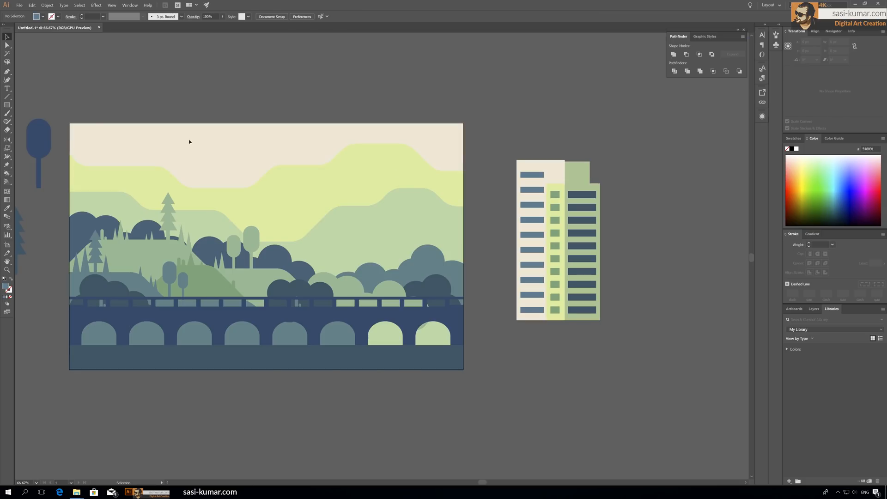
Step: Add a wide, low roof block on top of the cream tower in the same cream
left_click_drag(522, 160, 560, 146)
key("i")
left_click(534, 183)
left_click(8, 37)
left_click(559, 105)
left_click_drag(559, 106, 419, 136)
Step: Add a narrow shaded strip at the right end of the cream roof block and fill it with a darker beige
key("ctrl+plus")
left_click(7, 105)
left_click_drag(499, 121, 507, 142)
double_click(5, 286)
left_click(243, 94)
left_click(384, 77)
key("v")
left_click(418, 77)
key("ctrl+minus")
key("ctrl+minus")
left_click_drag(461, 112, 481, 113)
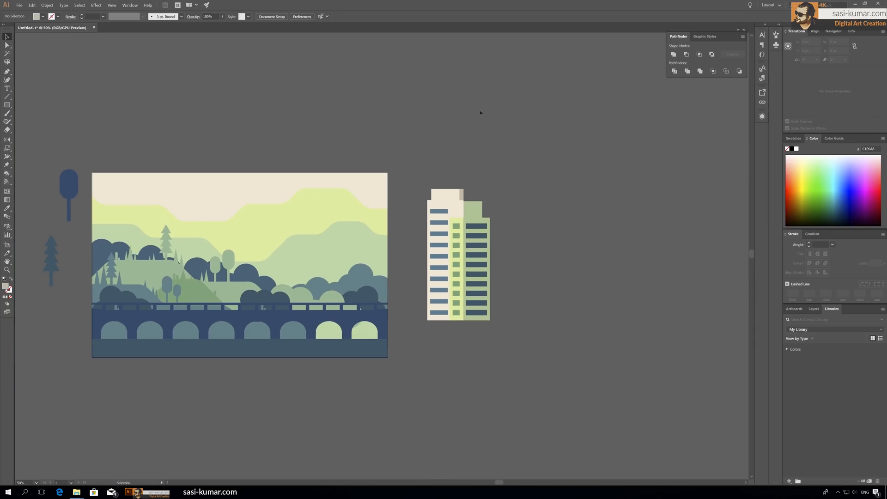
scroll(480, 112, "down", 1)
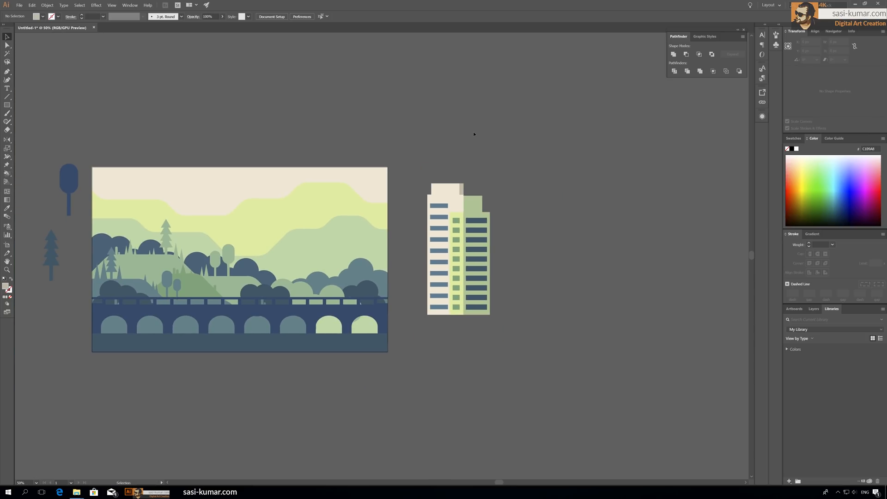
Step: Create pairs of small windows at the top and base beside the towers in the blue of the cream tower's windows
key("m")
mouse_move(500, 213)
left_mouse_down()
mouse_move(504, 227)
mouse_move(510, 220)
mouse_move(508, 308)
left_mouse_up()
key("i")
left_click(442, 207)
left_click(7, 37)
left_click(507, 212)
left_click(503, 209)
left_click(673, 54)
left_click(506, 216, "shift")
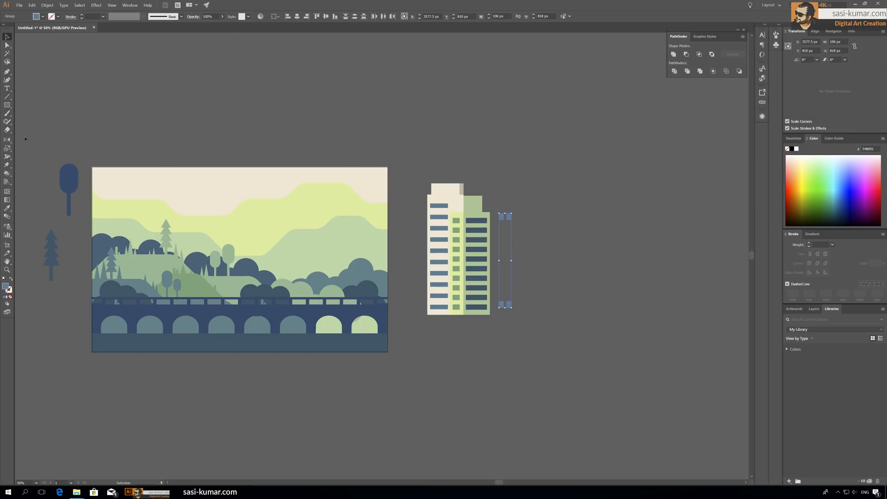
Step: Blend the top and bottom window pairs with 8 specified steps and expand the result
left_click(509, 306)
double_click(7, 217)
left_click(384, 253)
left_click(380, 264)
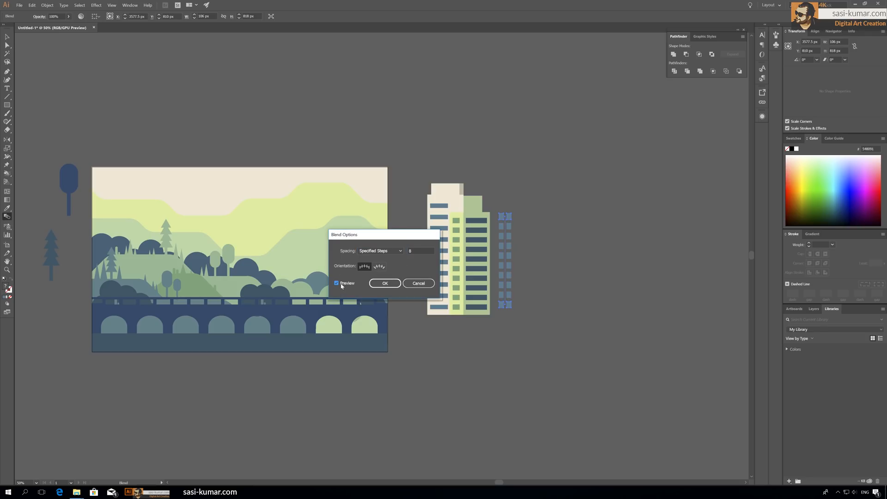
left_click(385, 283)
left_click(48, 5)
left_click(82, 73)
key("Return")
Step: Duplicate the two-column windows to the right to make a four-column window set
left_click_drag(526, 218, 526, 217)
left_click_drag(526, 217, 541, 217)
left_click_drag(557, 312, 522, 292)
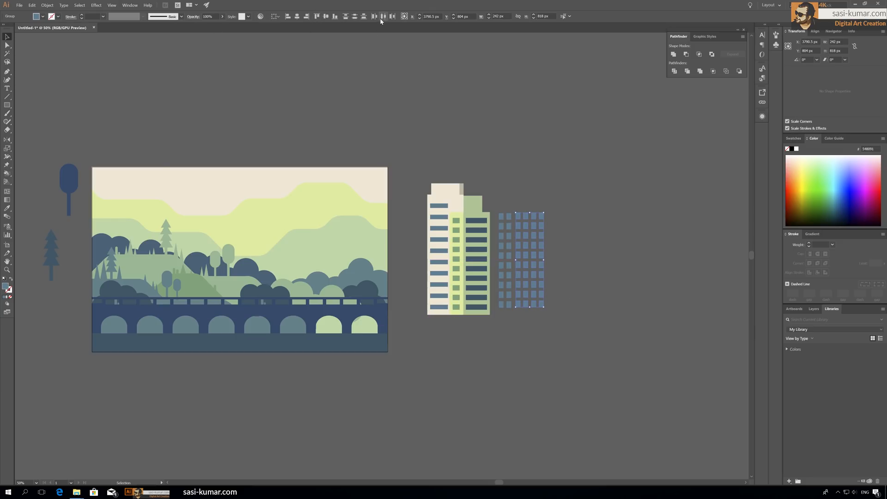
left_click(588, 198)
Step: Draw a 134 by 950 px wall around the two-column windows, fill it with the hill's yellow-green and send it behind them
left_click_drag(499, 313, 502, 221)
key("v")
left_click(502, 207)
key("i")
left_click(340, 198)
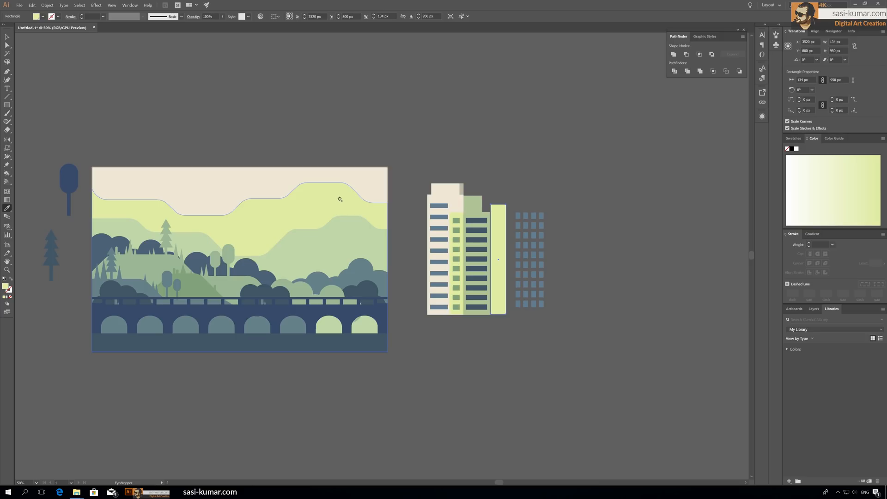
key("ctrl+[")
left_click(7, 36)
left_click(545, 254)
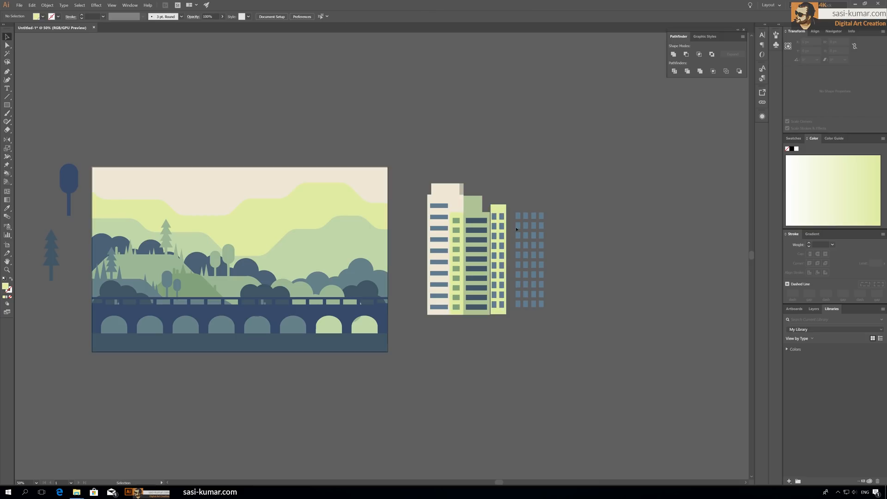
Step: Draw an adjoining 188 by 950 px wall in the tower roof's green and darken its fill to A0BF90
left_click_drag(528, 204, 528, 204)
key("v")
key("i")
left_click(474, 207)
left_click(552, 231)
key("ctrl+z")
double_click(5, 286)
left_click(254, 95)
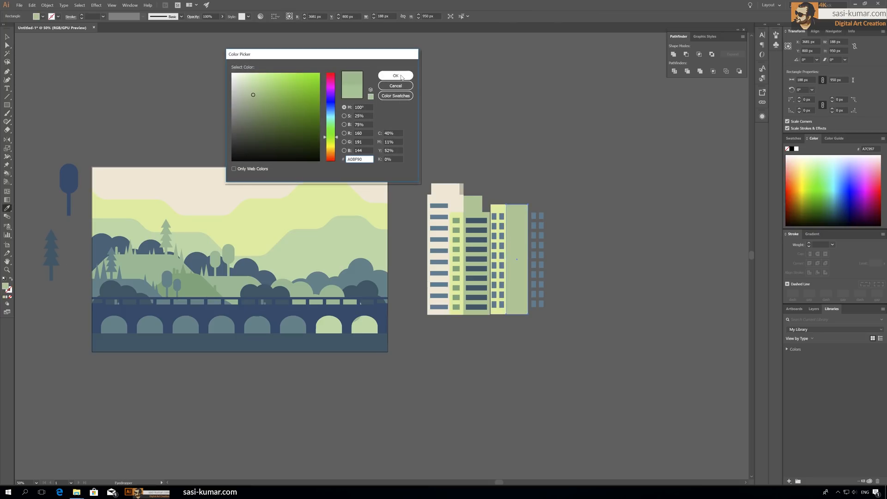
left_click(396, 75)
key("v")
left_click(382, 121)
Step: Move the four-column windows onto the green wall, widen the wall to contain them and send it to the back
left_click_drag(540, 216, 521, 210)
left_click(521, 209)
left_click_drag(528, 259, 541, 259)
key("ctrl+shift+[")
left_click(578, 271)
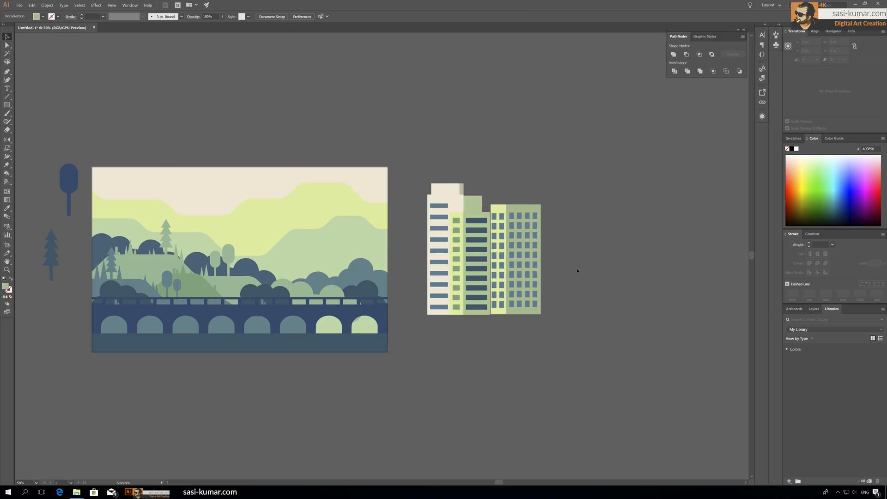
Step: Set the four-column windows' fill to 416570 and nudge the finished building against its neighbour
left_click(531, 261)
type("416570")
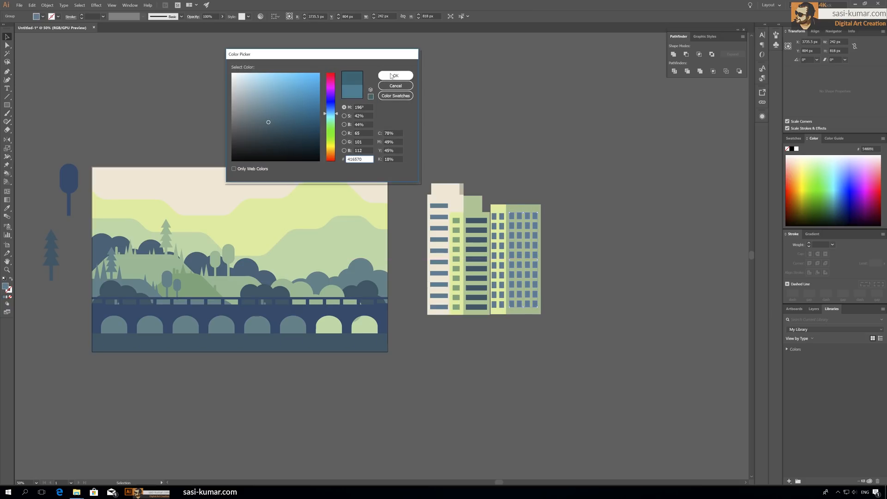
key("Return")
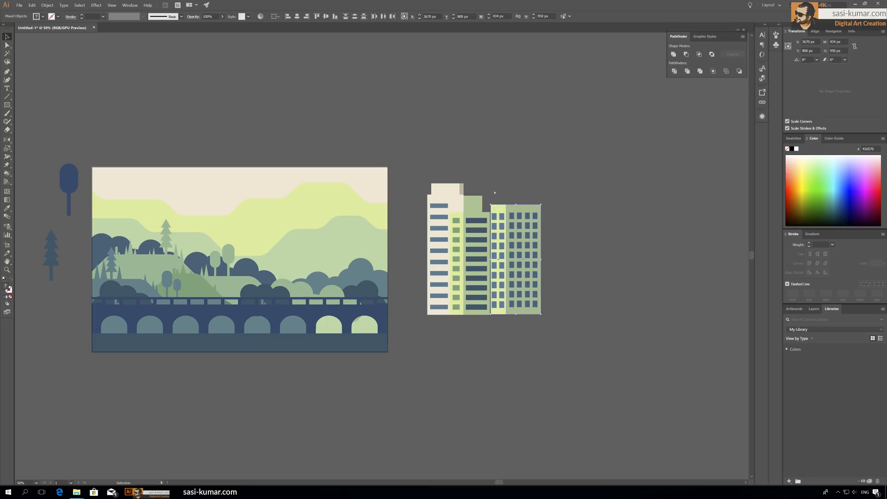
left_click_drag(514, 217, 512, 217)
left_click(583, 225)
Step: Move all the buildings into the scene above the bridge's right end and scale them down to 779 px wide
left_click_drag(569, 337, 418, 177)
left_click_drag(467, 213, 319, 204)
left_click_drag(392, 174, 371, 199)
left_click_drag(347, 235, 356, 236)
left_click_drag(356, 236, 362, 234)
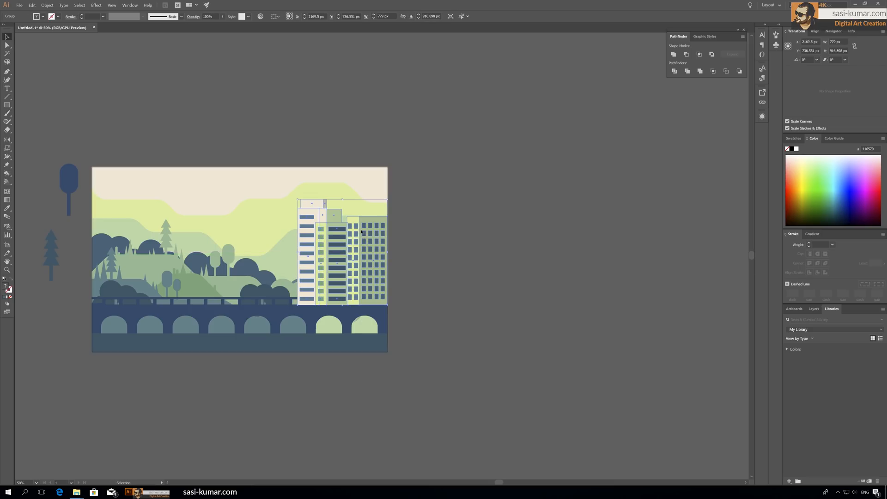
Step: Send the buildings behind the bushes and the bridge
key("ctrl+bracketleft")
left_click(483, 263)
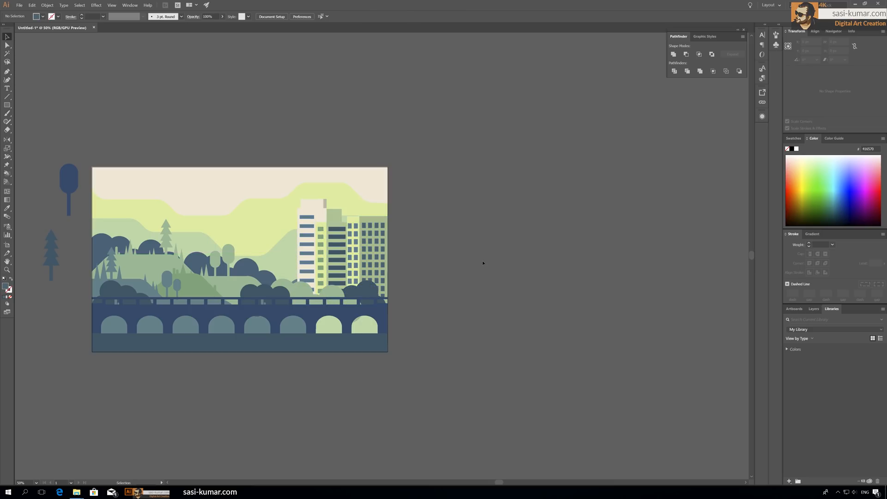
scroll(434, 252, "up", 3)
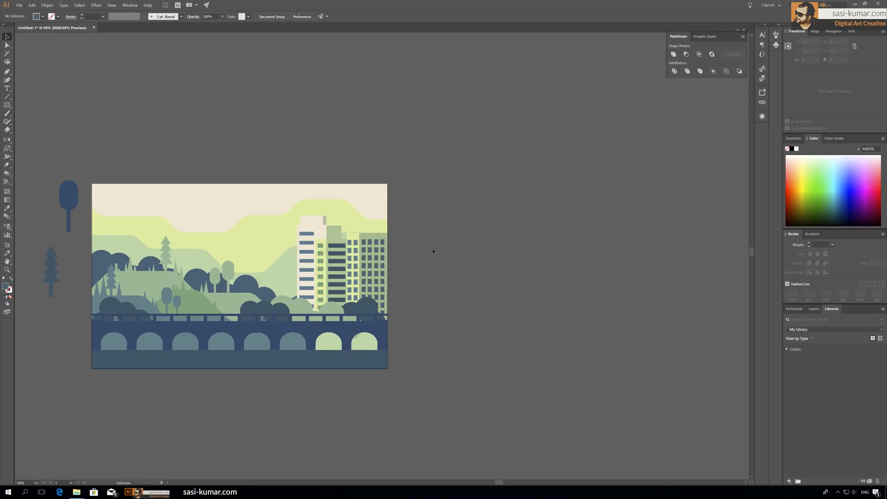
scroll(433, 251, "left", 3)
scroll(433, 251, "down", 2)
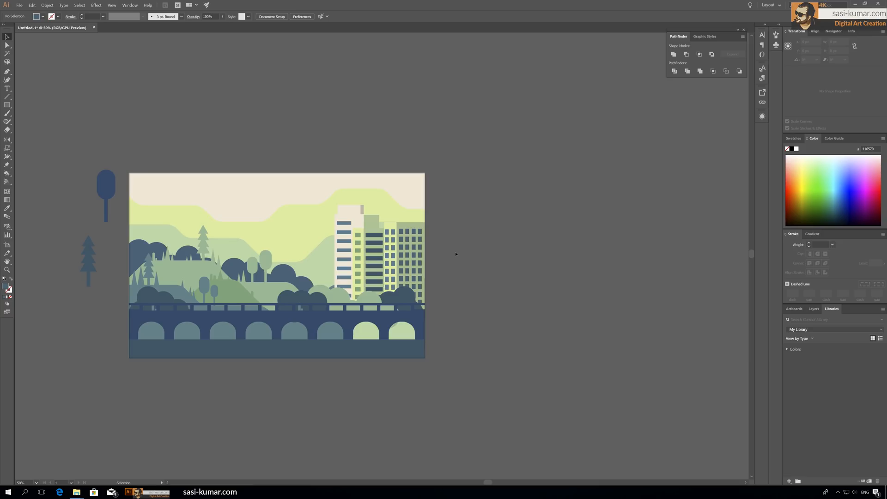
double_click(348, 220)
left_click(347, 219)
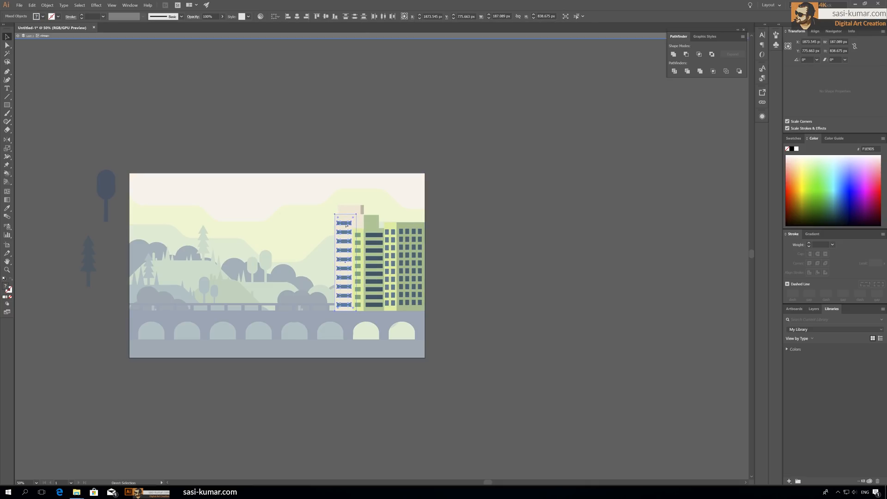
key("ctrl+c")
key("Escape")
key("ctrl+v")
left_click_drag(380, 213, 517, 216)
key("ctrl+z")
key("ctrl+z")
key("ctrl+z")
key("ctrl+z")
Step: Copy the cream tower's striped wall and windows and place the copy in the empty area beside the artboard
double_click(346, 238)
left_click(345, 237)
left_click(346, 233, "shift")
key("ctrl+c")
double_click(530, 291)
key("ctrl+v")
left_click_drag(382, 245, 507, 254)
Step: Shorten the copied wall from its upper edge and delete the surplus windows, keeping the six lowest
left_click(572, 256)
left_click(507, 226)
left_click_drag(508, 216, 508, 256)
double_click(506, 224)
left_click_drag(485, 209, 535, 255)
key("Delete")
double_click(535, 255)
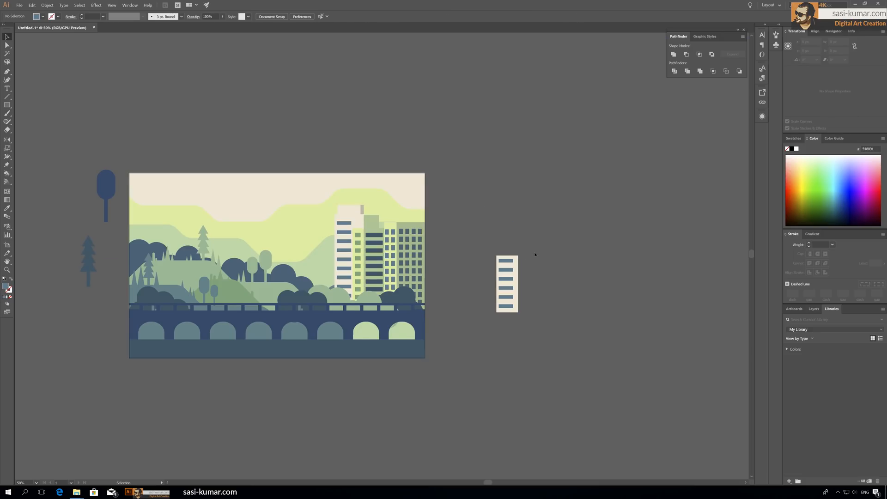
Step: Draw a slanted side face along the small building's right edge with the Pen tool and align its lower corner points
scroll(532, 259, "up", 1)
key("ctrl+plus")
left_click_drag(511, 283, 369, 227)
left_click(421, 215)
left_click(435, 191)
left_click(434, 289)
left_click(422, 216)
key("a")
left_click_drag(459, 281, 390, 354)
left_click(275, 17)
left_click(93, 95)
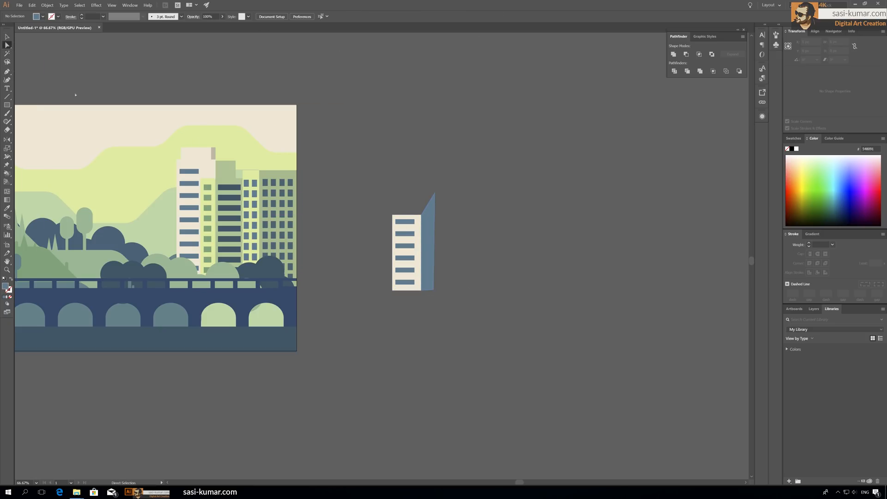
Step: Draw a sloping roof face on the small building with the Pen tool and align its upper corners with the side face
left_click(422, 216)
left_click(393, 215)
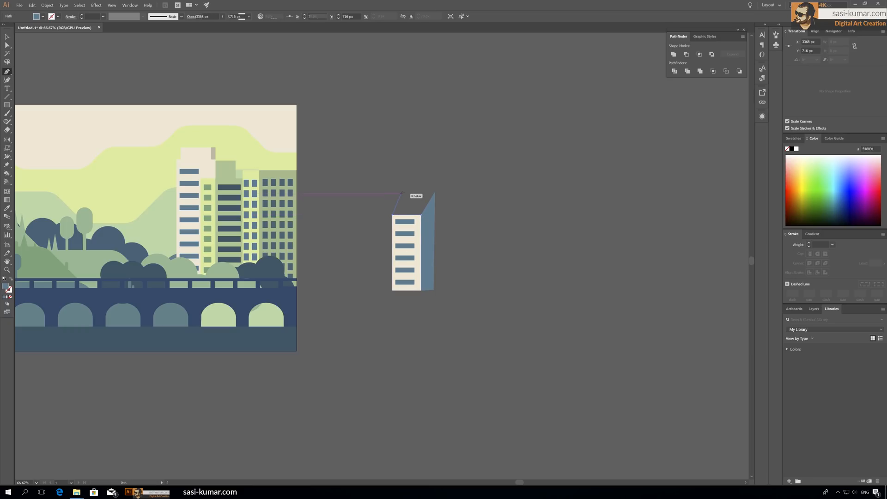
left_click(405, 191)
left_click(7, 45)
left_click_drag(382, 171, 455, 204)
left_click(261, 16)
left_click(338, 116)
left_click_drag(406, 192, 408, 192)
left_click(358, 153)
left_click(7, 38)
Step: Fill the roof face with a lighter tint of the front wall's cream colour
left_click(420, 206)
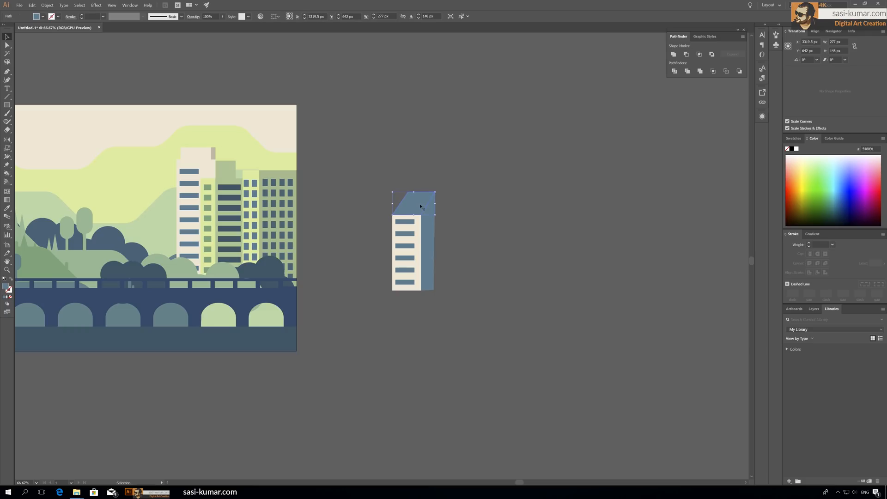
key("i")
left_click(406, 240)
double_click(5, 287)
left_click(238, 77)
left_click(390, 78)
Step: Fill the side face with a darker shade of the front wall's cream colour
left_click_drag(427, 215, 450, 218)
key("ctrl+z")
key("i")
left_click(414, 227)
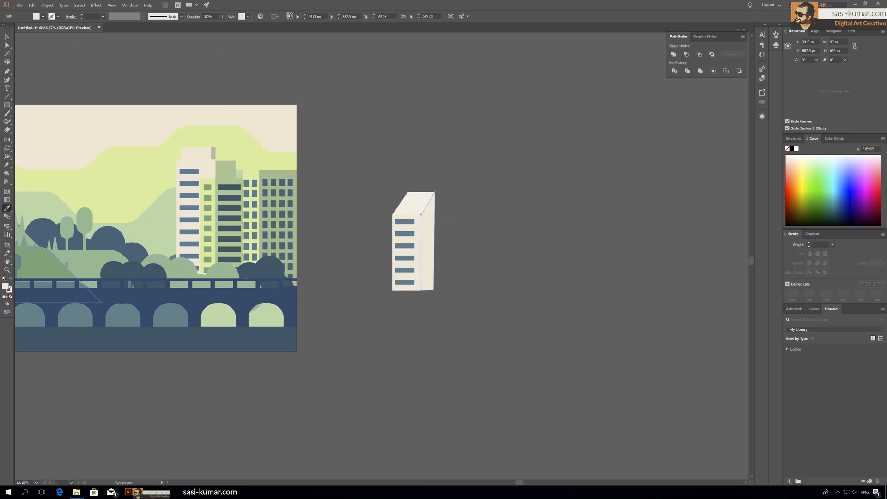
double_click(5, 287)
left_click(243, 85)
left_click(395, 76)
Step: Group the small building, scale it to 199 px wide and place it beside the cream tower behind the bushes
left_click(7, 37)
left_click_drag(462, 171, 368, 346)
key("ctrl+g")
left_click_drag(421, 238, 298, 223)
left_click_drag(312, 177, 267, 220)
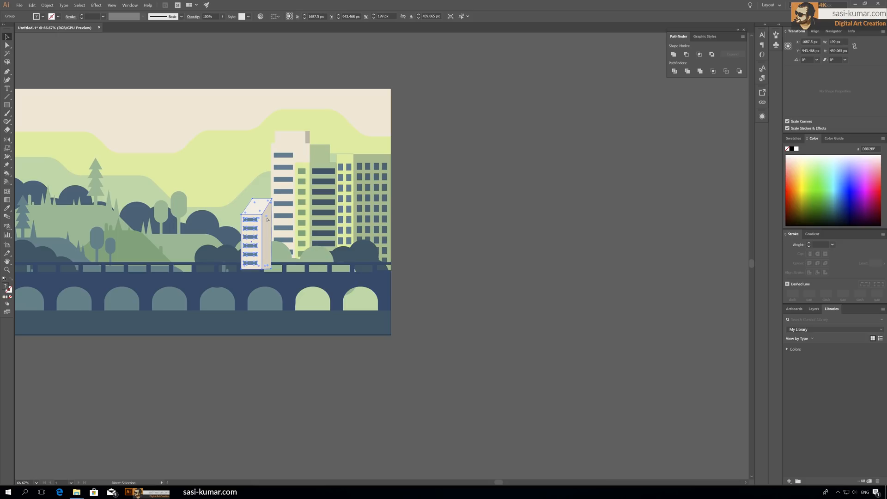
left_click(424, 221)
left_click_drag(424, 220, 523, 244)
scroll(523, 245, "up", 2)
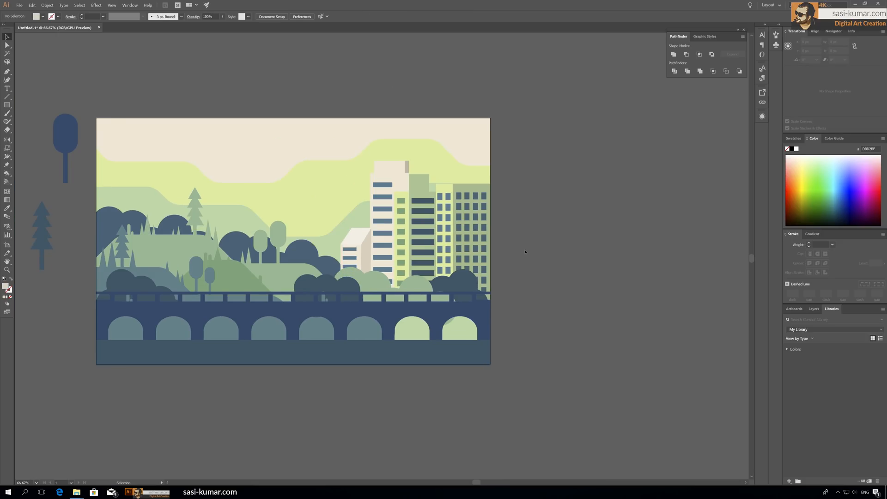
Step: Move the spare pine tree from outside the artboard onto the front hill beside the existing left pine
scroll(525, 251, "down", 1)
scroll(278, 323, "up", 2)
left_click(278, 323)
left_click_drag(278, 323, 388, 311)
left_click_drag(155, 216, 270, 208)
left_click(278, 278)
key("v")
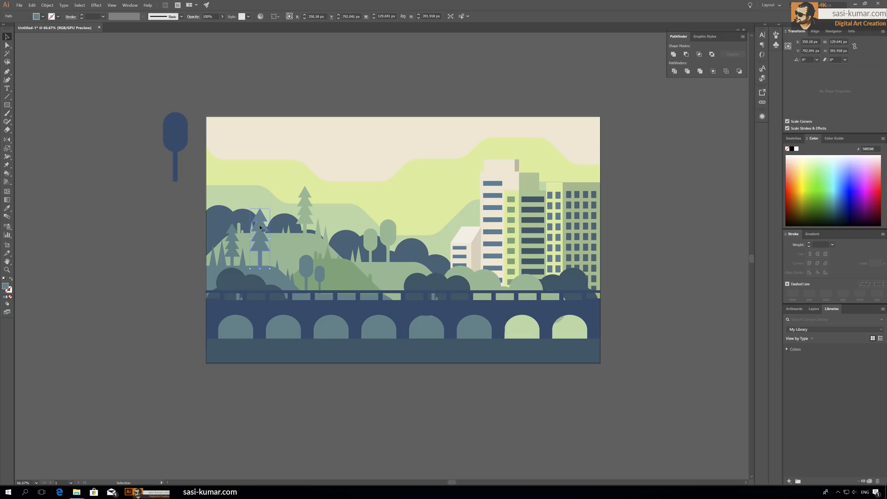
Step: Unite the pine tree with the front hill and send the combined shape backward behind the bushes
left_click(271, 274, "shift")
left_click(673, 55)
key("ctrl+[")
key("ctrl+[")
key("ctrl+[")
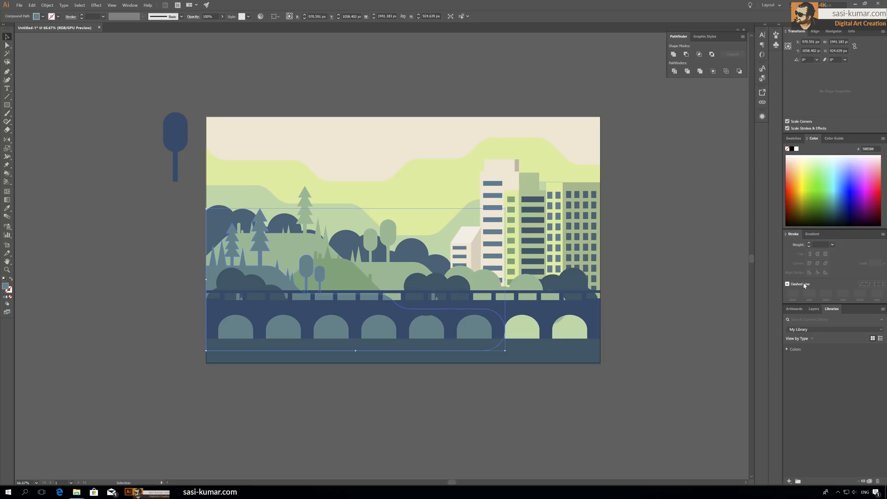
left_click(794, 138)
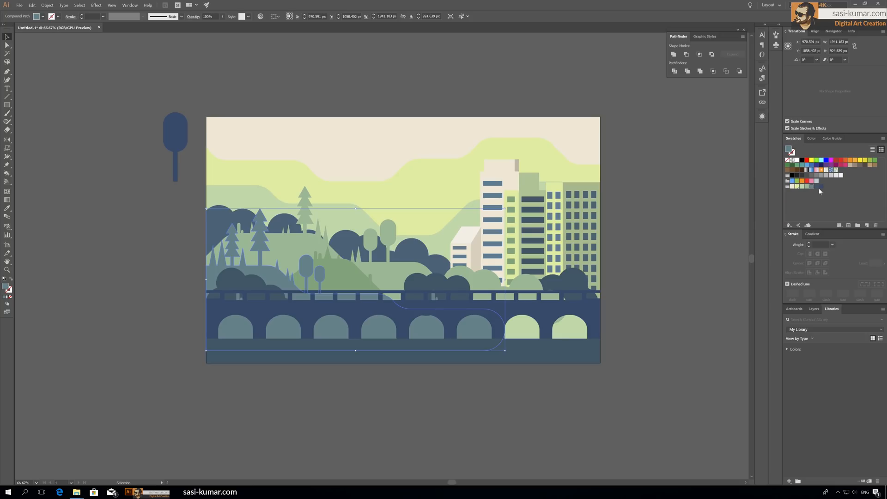
left_click(817, 186)
left_click(236, 278)
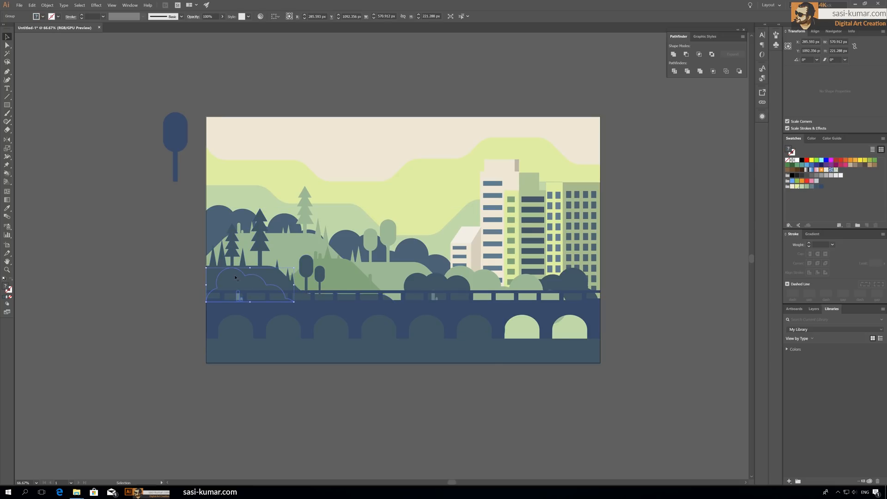
key("ctrl+z")
Step: Draw a small teal reference square outside the artboard's left edge
left_click(149, 269)
key("m")
left_click_drag(133, 250, 163, 277)
key("v")
Step: Recolour the front left bushes with the square's teal and the front hill with its trees with the dark slate swatch
left_click(235, 280)
key("i")
left_click(132, 254)
left_click(134, 256)
left_click(8, 36)
left_click(816, 186)
left_click(152, 240)
scroll(152, 240, "up", 1)
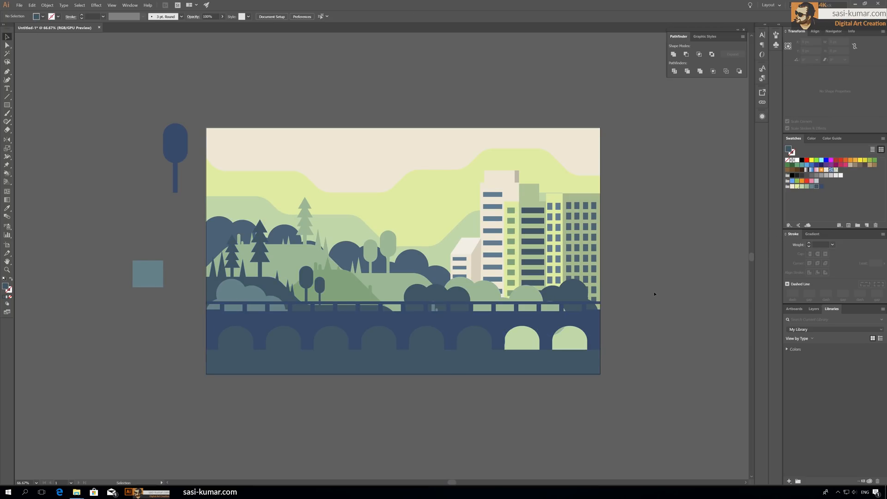
Step: Delete the teal reference square and the spare round tree beside the artboard
scroll(655, 294, "up", 1)
left_click_drag(198, 335, 122, 185)
key("Delete")
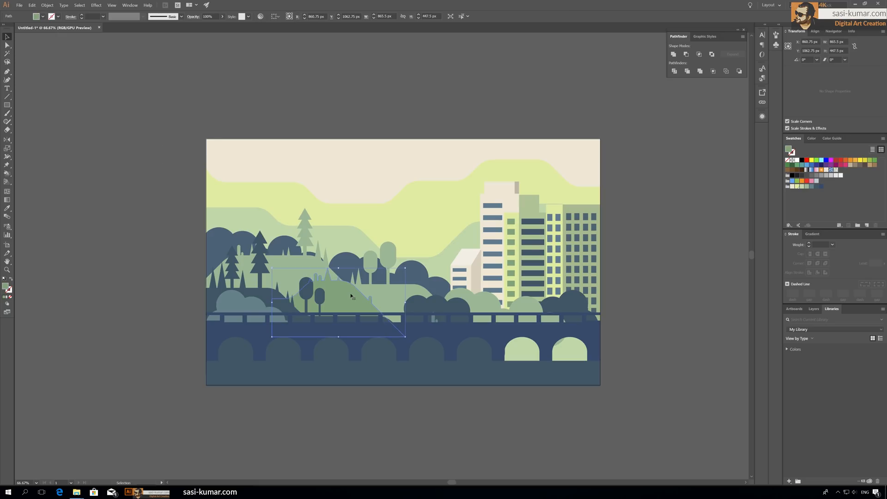
Step: Recolour the middle hill teal and the bushes behind the light round trees dark slate
scroll(109, 150, "down", 1)
scroll(110, 149, "down", 1)
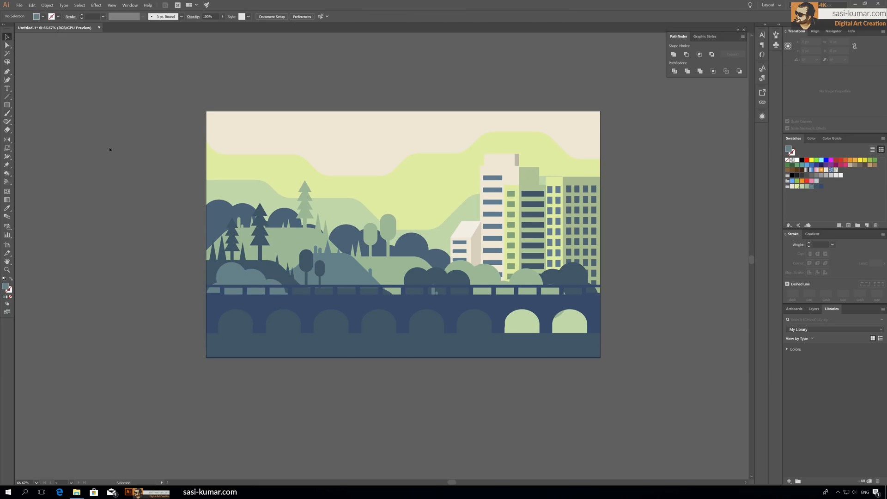
left_click(425, 251)
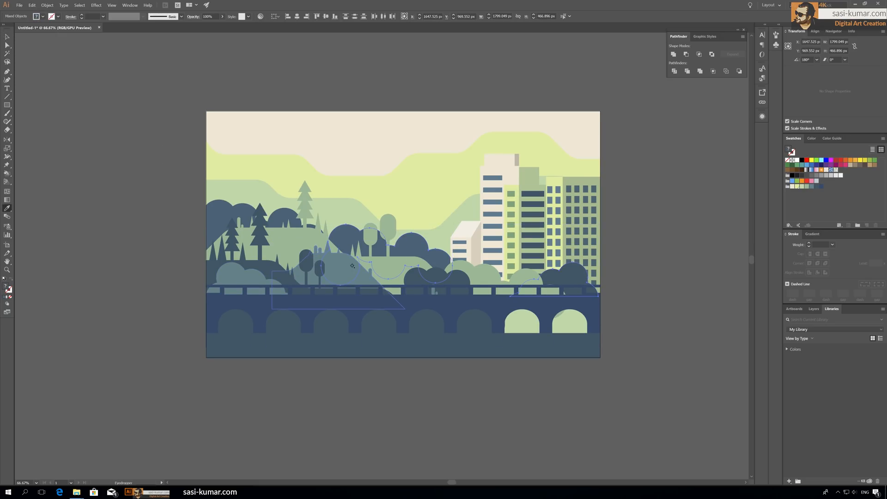
left_click(134, 122)
scroll(134, 122, "up", 1)
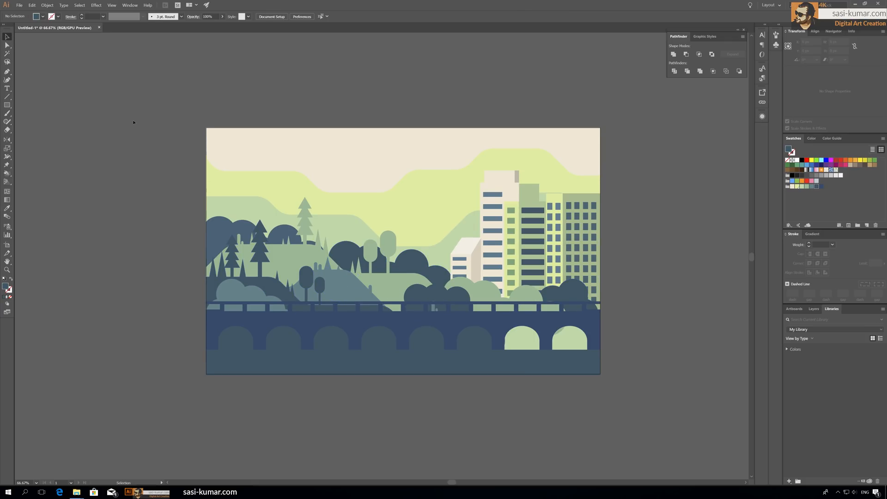
scroll(133, 127, "down", 1)
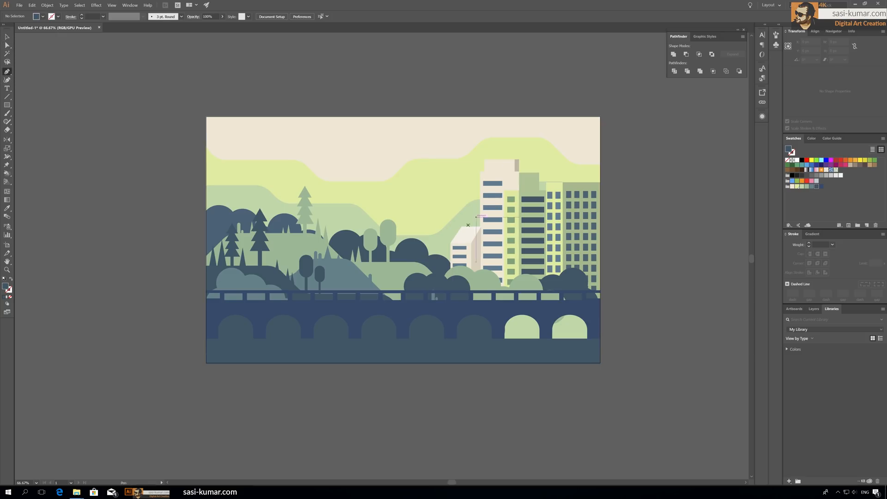
left_click(433, 271)
left_click(434, 192)
key("ctrl+z")
key("ctrl+z")
Step: Draw a tall tower rectangle of 123 by 732 px standing on the bridge left of the small cream building
key("m")
left_click_drag(435, 187, 451, 301)
key("v")
left_click_drag(435, 244, 432, 244)
left_click(675, 168)
scroll(675, 169, "up", 1)
scroll(677, 170, "down", 2)
Step: Shift the tower rectangle left by its own width and fill it with the green of the building behind the striped windows
key("ctrl+1")
left_click(383, 277)
key("i")
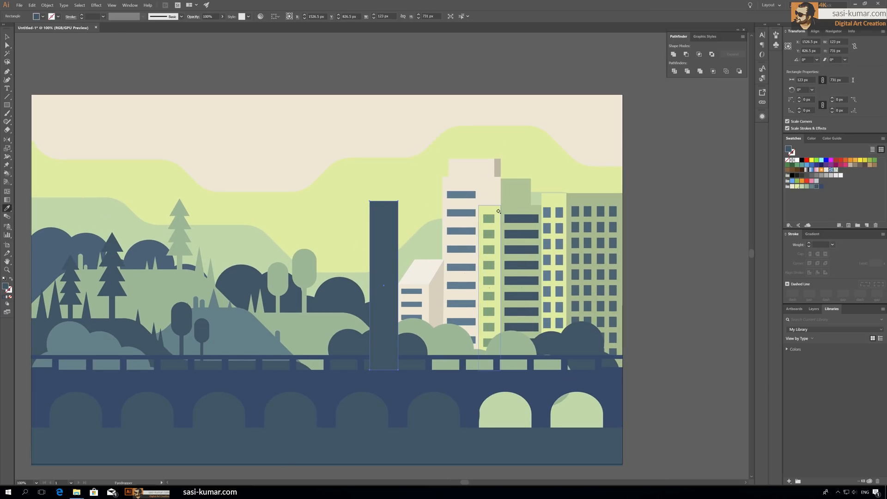
left_click(499, 277)
left_click(7, 37)
left_click_drag(388, 221, 359, 220)
key("i")
left_click(517, 200)
left_click(7, 37)
Step: Draw a clock circle about 89 px wide near the tower's top and fill it with the windows' dark slate
left_click_drag(7, 105, 28, 122)
left_click(27, 122)
mouse_move(345, 210)
left_mouse_down()
mouse_move(366, 230)
mouse_move(363, 247)
left_mouse_up()
key("i")
left_click(521, 219)
key("v")
left_click(324, 66)
Step: Add a small dark rectangle below the clock circle and centre both on the tower
key("m")
key("v")
left_click(359, 221, "shift")
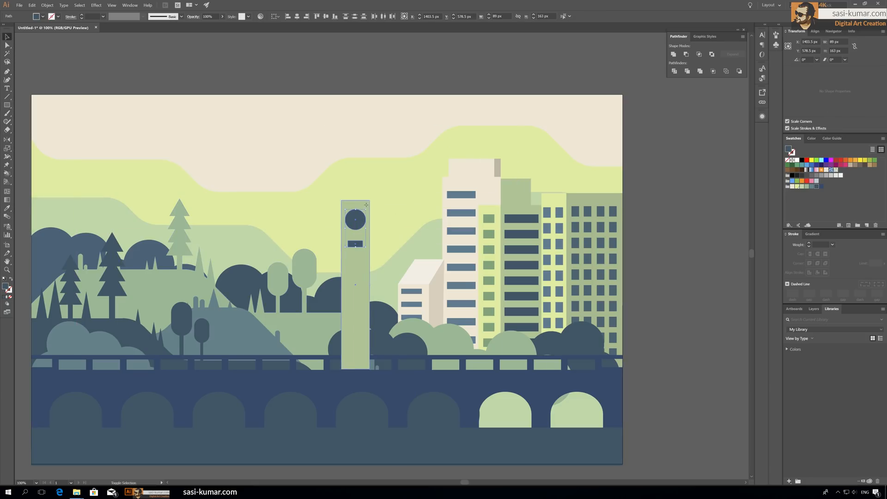
left_click(351, 84)
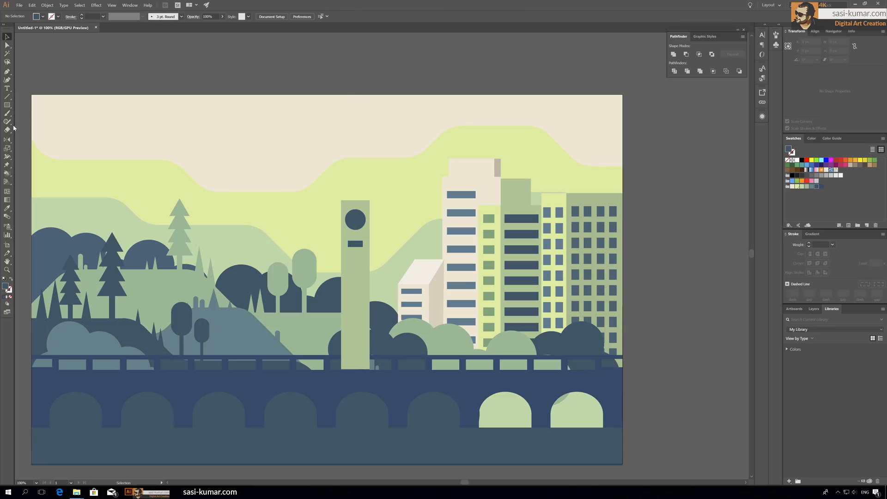
Step: Draw a thin dark cap along the tower's top edge
left_click_drag(341, 196, 342, 196)
key("v")
left_click(228, 55)
Step: Group the tower face with its clock details and place a duplicate directly against its left side
left_click_drag(357, 245, 335, 208)
key("ctrl+g")
left_click(319, 178)
double_click(340, 330)
double_click(341, 62)
Step: Fill the left tower face with the cream of the tall building
key("a")
left_click(325, 272)
key("i")
left_click(461, 185)
left_click(7, 37)
left_click(287, 91)
Step: Fill the left face's clock circle and small rectangle with the right face's green
key("a")
left_click(327, 220)
left_click(327, 239, "shift")
key("i")
left_click(356, 268)
left_click(7, 36)
left_click(368, 81)
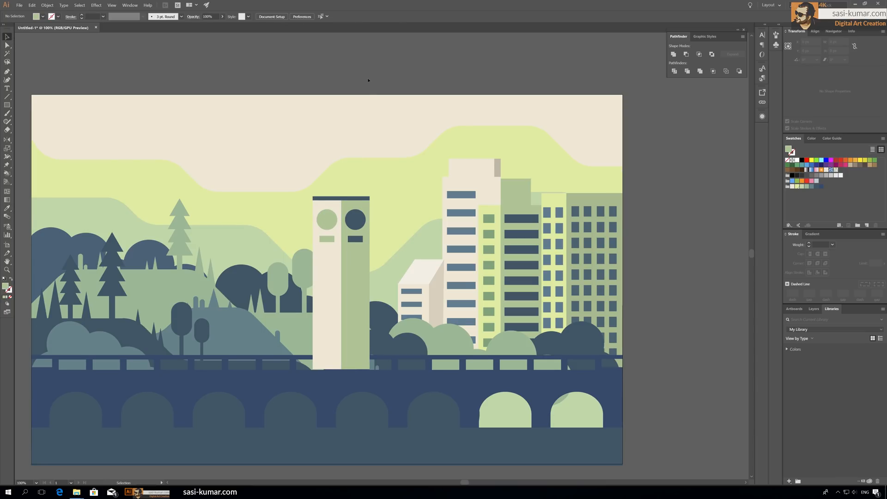
Step: Draw the right half of a low sloped roof above the tower's dark cap and fill it with a muted olive green
key("ctrl+plus")
key("p")
left_click(370, 197)
left_click(351, 170)
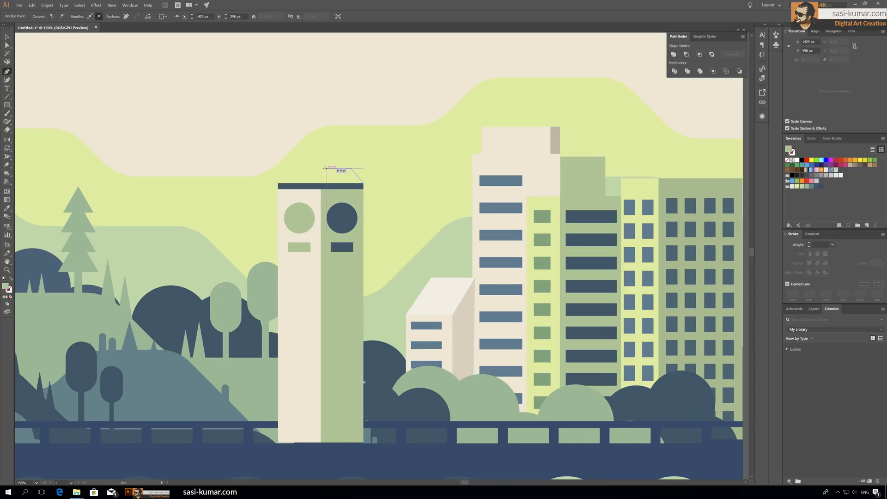
key("v")
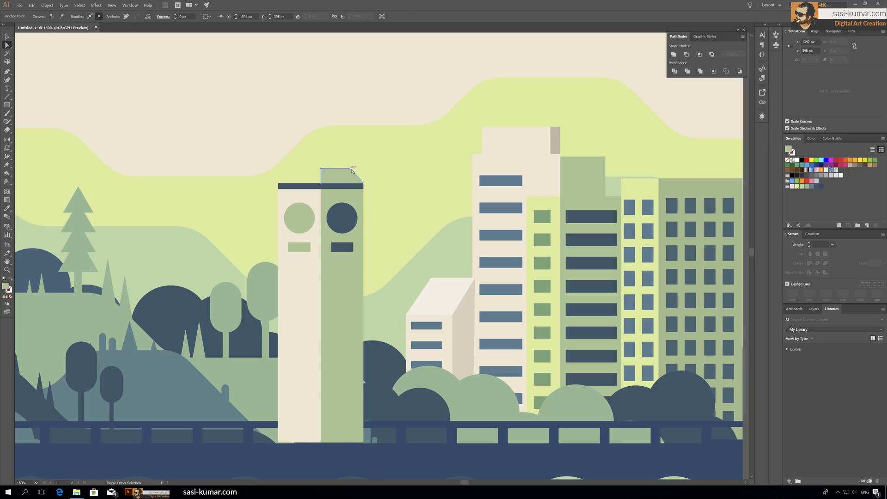
double_click(5, 286)
left_click(255, 97)
left_click(396, 76)
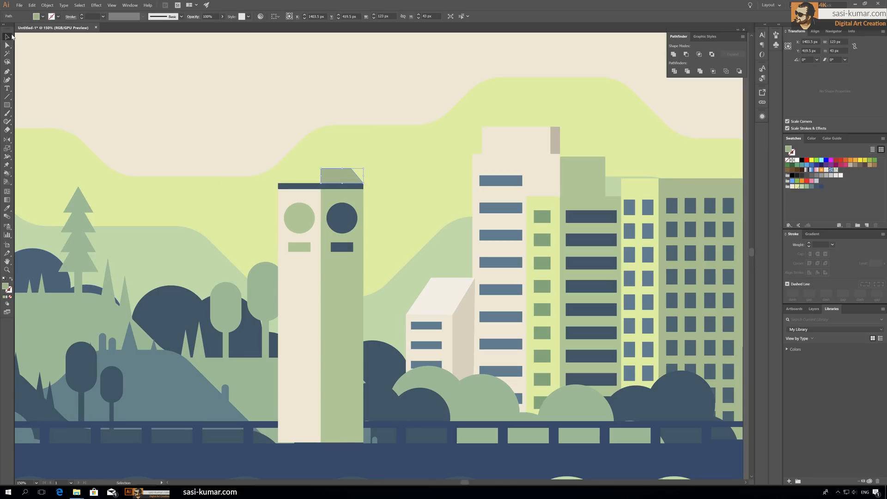
Step: Mirror a copy of the roof half and place it directly against the original's left side
double_click(7, 139)
left_click(48, 139)
left_click_drag(304, 176, 304, 175)
key("ctrl+shift+a")
key("ctrl+equal")
key("ctrl+minus")
key("ctrl+minus")
left_click(328, 204)
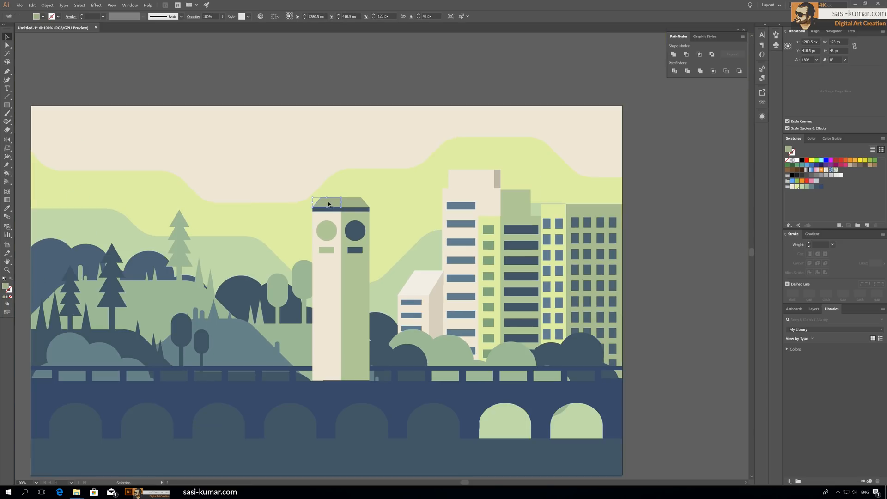
Step: Fill the left roof half with a pale yellow-green
left_click(7, 37)
left_click(259, 73)
scroll(337, 224, "up", 1)
left_click(330, 214)
double_click(6, 286)
left_click(254, 74)
left_click(396, 76)
left_click(386, 82)
Step: Draw the right half of a tall pointed spire rising from the middle of the tower's roof
left_click_drag(7, 106, 22, 113)
left_click(7, 72)
left_click(362, 208)
left_click(337, 134)
left_click(7, 45)
left_click(7, 37)
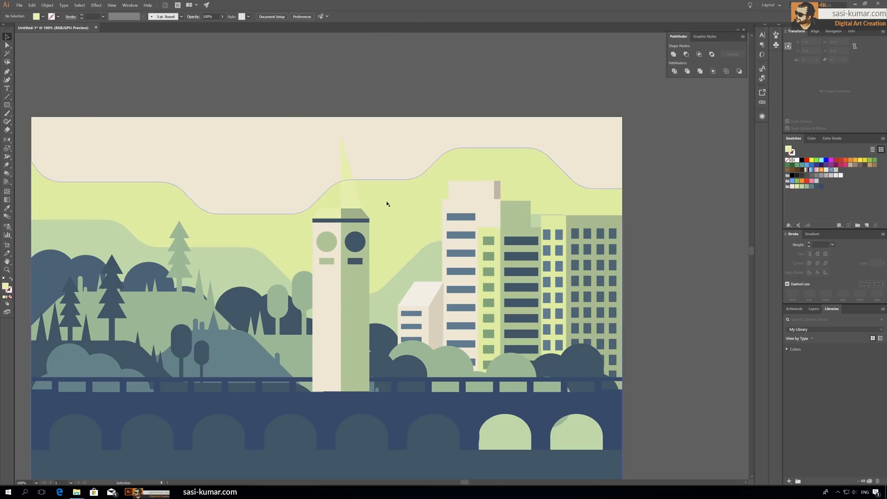
Step: Fill the right spire half with a muted olive green
double_click(6, 286)
left_click(254, 103)
left_click(396, 75)
key("v")
left_click(279, 72)
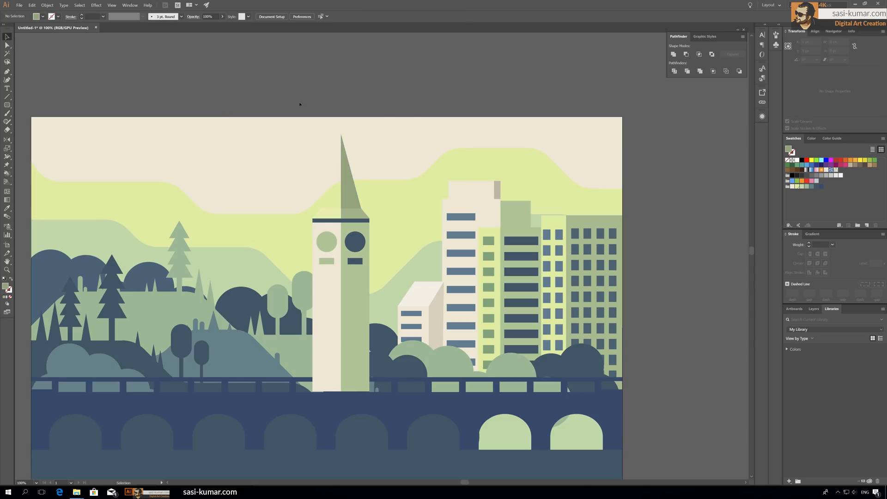
Step: Mirror a copy of the spire half and align it with the spire's left side
double_click(7, 139)
left_click(85, 139)
key("v")
left_click_drag(346, 194, 334, 194)
left_click(287, 99)
key("ctrl+plus")
key("ctrl+plus")
Step: Fill the left spire half with a light yellow-green
left_click_drag(288, 134, 289, 135)
key("i")
left_click(285, 172)
double_click(6, 286)
left_click(254, 75)
left_click(397, 75)
key("v")
left_click(185, 97)
Step: Group the spire with the roof pieces beneath it
key("ctrl+minus")
left_click(307, 171)
left_click(311, 194, "shift")
key("ctrl+g")
left_click(328, 175)
key("ctrl+minus")
key("ctrl+plus")
left_click(372, 83)
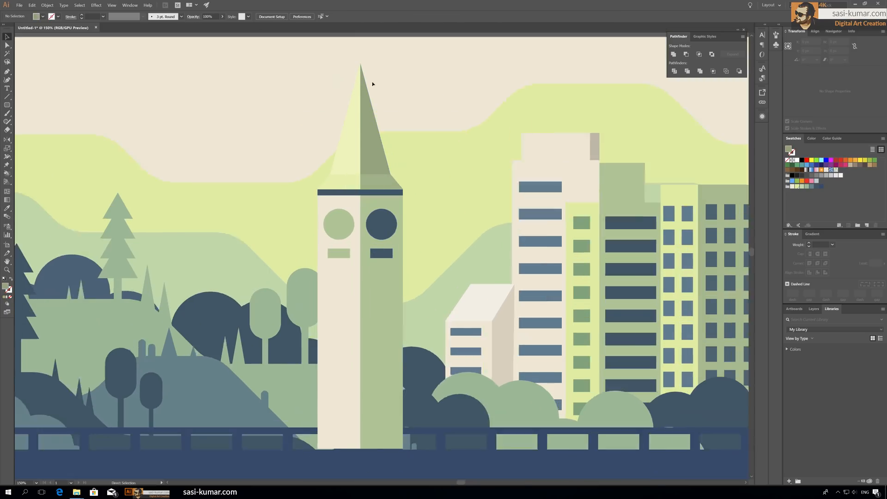
Step: Place a staggered cluster of small green brick rectangles on the left tower face below the clock
key("ctrl+plus")
scroll(373, 138, "down", 2)
double_click(323, 206)
double_click(318, 206)
left_click_drag(318, 206, 324, 238)
left_click_drag(320, 242, 313, 234)
left_click_drag(312, 234, 322, 243)
left_click_drag(322, 242, 317, 251)
left_click_drag(316, 251, 332, 262)
double_click(257, 213)
Step: Move the whole clock tower slightly lower and to the right and send it behind the bridge and bushes
key("ctrl+minus")
key("ctrl+minus")
left_click(351, 231)
left_click(382, 219, "shift")
left_click_drag(382, 219, 394, 240)
key("ctrl+bracketleft")
key("ctrl+bracketleft")
left_click(393, 63)
key("ctrl+minus")
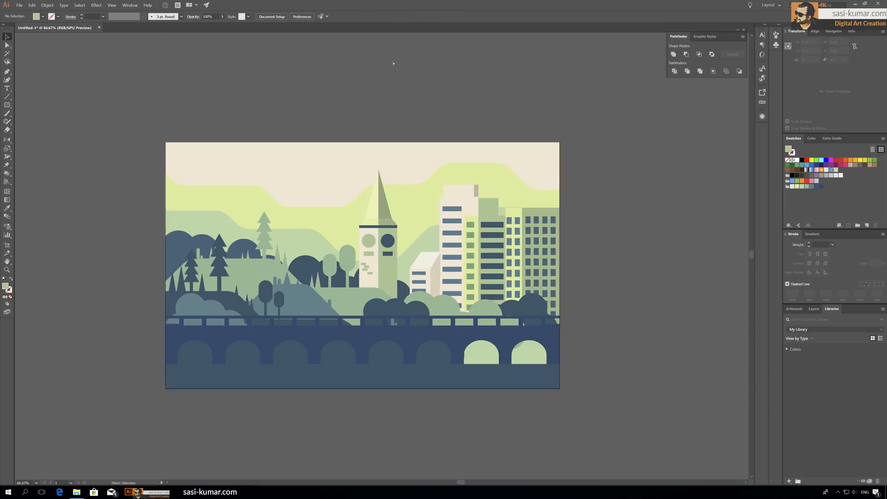
key("ctrl+plus")
key("ctrl+plus")
double_click(596, 385)
left_click_drag(596, 385, 420, 356)
left_click_drag(532, 306, 493, 324)
left_click_drag(379, 384, 466, 372)
left_click(465, 420)
key("Delete")
key("ctrl+z")
key("ctrl+z")
key("ctrl+z")
key("ctrl+z")
key("ctrl+z")
Step: Paste a bush clump at the clock tower's foot and arrange it behind the dark bushes
key("ctrl+v")
left_click_drag(433, 269, 449, 377)
key("ctrl+bracketleft")
key("ctrl+bracketleft")
key("ctrl+bracketleft")
key("ctrl+bracketleft")
key("ctrl+bracketright")
key("ctrl+bracketright")
Step: Fill the new bush clump with the light green of the distant hill
key("ctrl+minus")
key("ctrl+minus")
scroll(450, 378, "up", 1)
key("i")
left_click(291, 204)
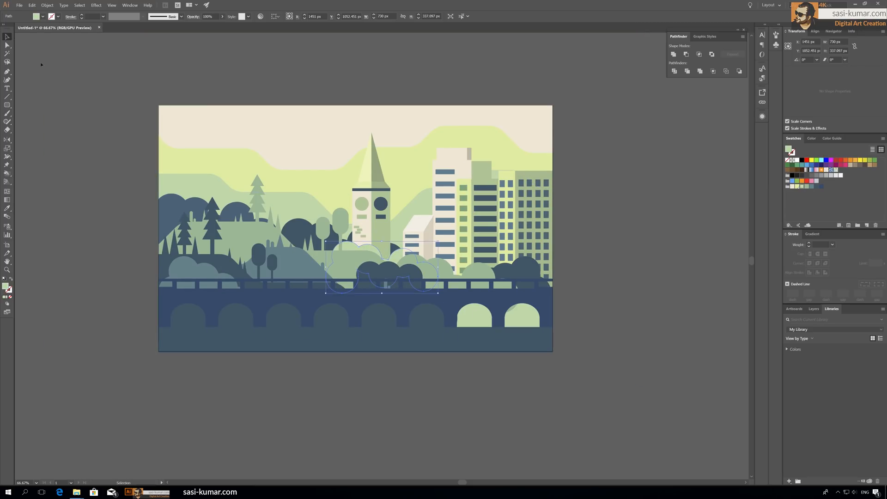
left_click(8, 36)
left_click(114, 123)
scroll(113, 123, "up", 2)
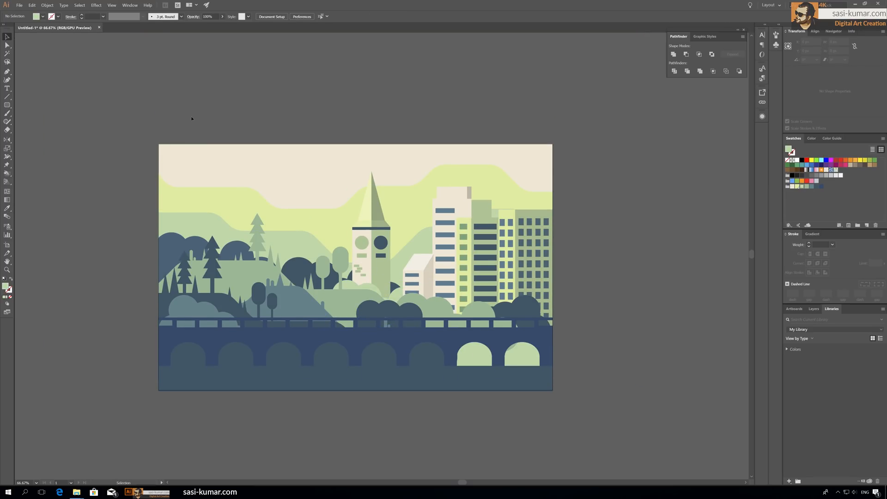
scroll(190, 124, "down", 2)
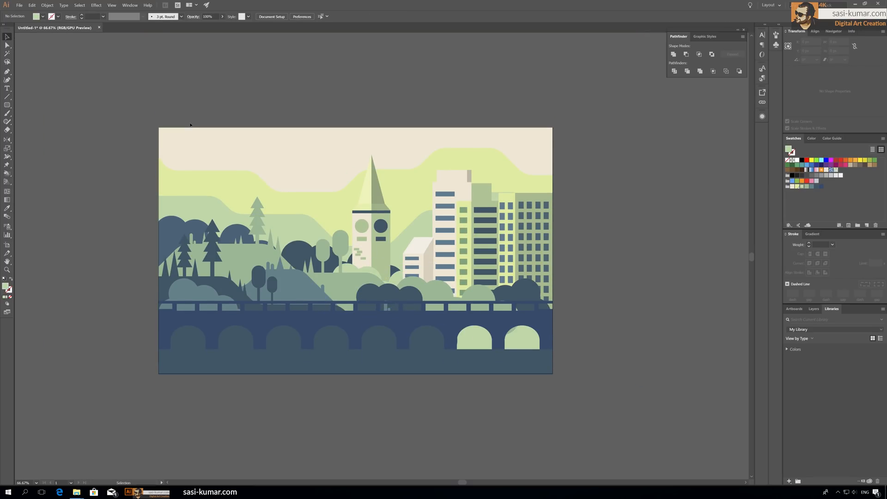
Step: Fill the water strip beneath the bridge with light blue
left_click(339, 374)
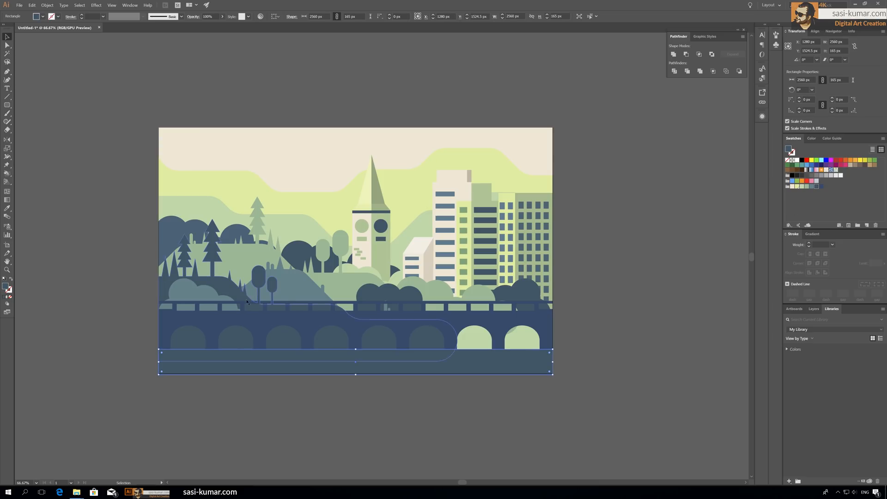
double_click(5, 287)
key("Return")
left_click(91, 157)
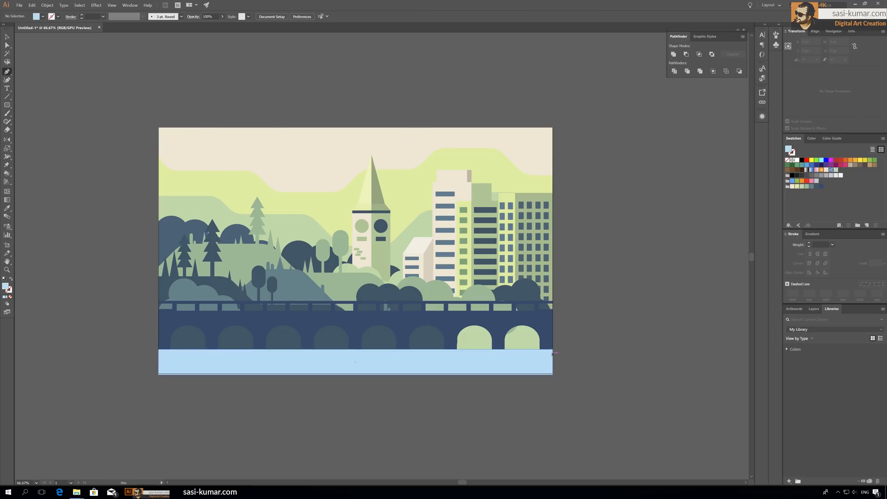
Step: Draw a stepped wave band across the water from its right edge and round the band's corners
left_click(553, 354)
left_click(491, 354)
left_click(485, 362)
left_click(315, 366)
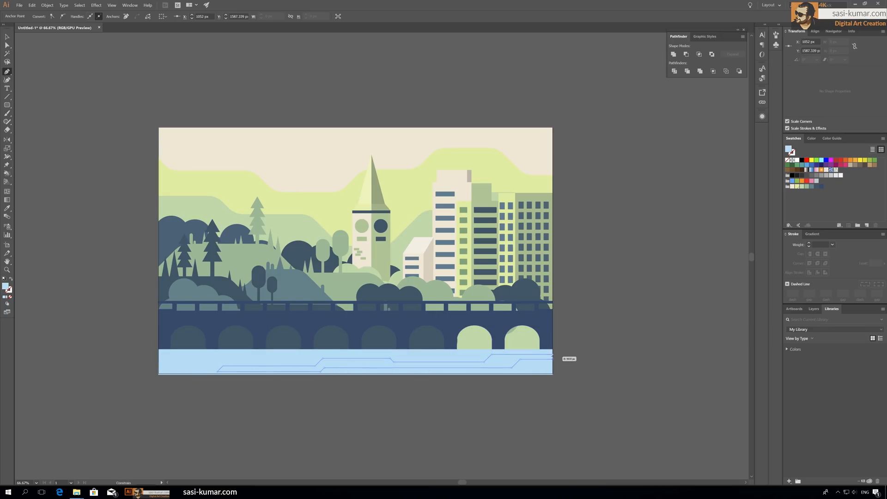
key("a")
double_click(512, 362)
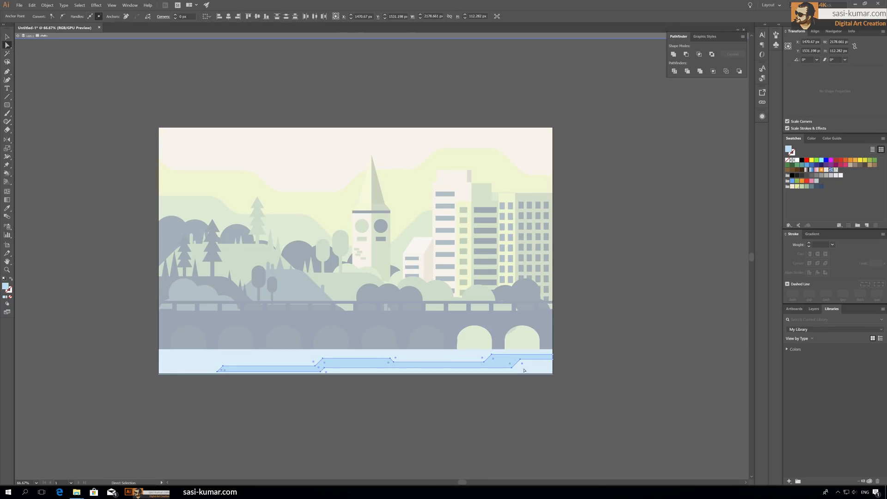
left_click_drag(537, 394, 538, 395)
Step: Fill the stepped wave band with a darker grey-blue
left_click(7, 36)
double_click(315, 356)
left_click(335, 367)
double_click(5, 287)
left_click(262, 92)
left_click(394, 76)
left_click(350, 97)
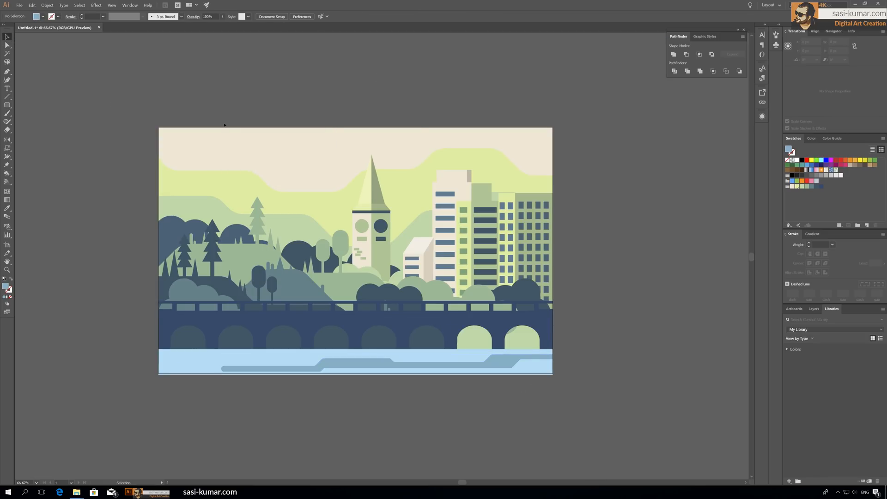
Step: Draw a second, straight wave band just below the bridge from the water's right edge and round its left end
double_click(198, 363)
left_click(7, 72)
left_click(328, 350)
left_click(329, 352)
left_click(553, 352, "shift")
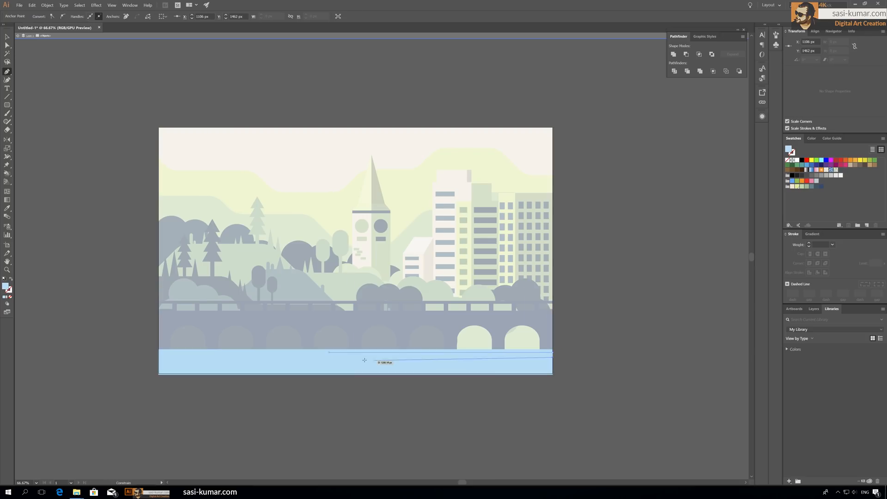
left_click(330, 353)
left_click(7, 45)
left_click_drag(317, 357, 334, 355)
double_click(384, 412)
Step: Fill the straight wave band with a very pale, nearly white blue
left_click(511, 356)
double_click(5, 287)
left_click(237, 75)
left_click(394, 76)
Step: Extend the pale wave band up to the bridge's base with a stepped, rounded left end
left_click(7, 37)
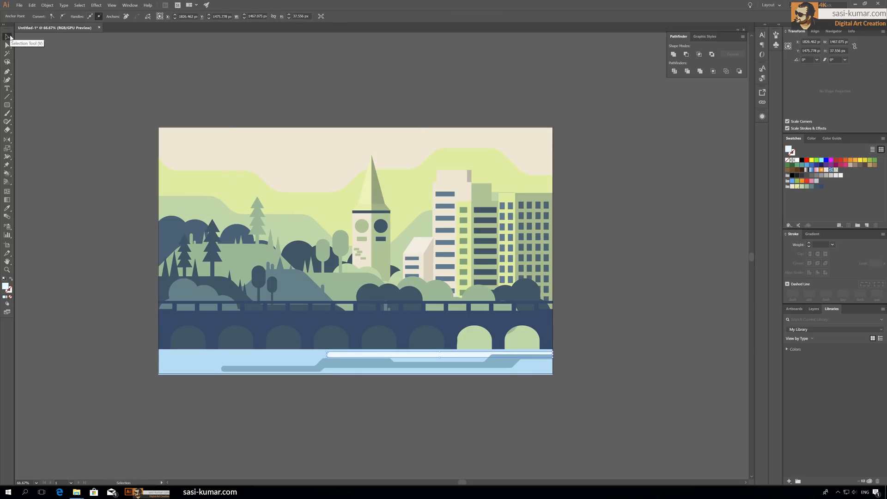
left_click_drag(440, 352, 440, 349)
left_click(326, 72)
scroll(370, 365, "up", 4)
double_click(430, 286)
key("a")
left_click_drag(185, 283, 330, 302)
double_click(543, 410)
scroll(536, 393, "down", 5)
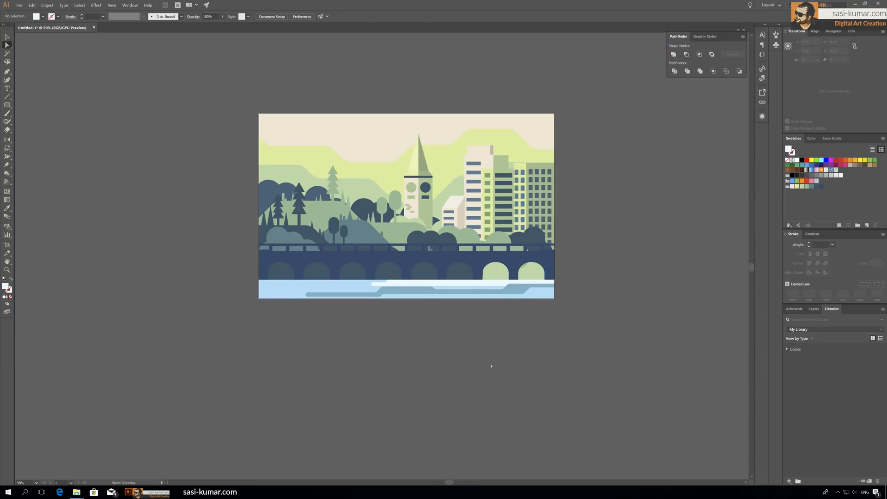
Step: Draw a closed stepped wave band from the water's left edge along the bridge base, thicker at its left part
scroll(337, 299, "up", 3)
left_click(352, 284, "ctrl")
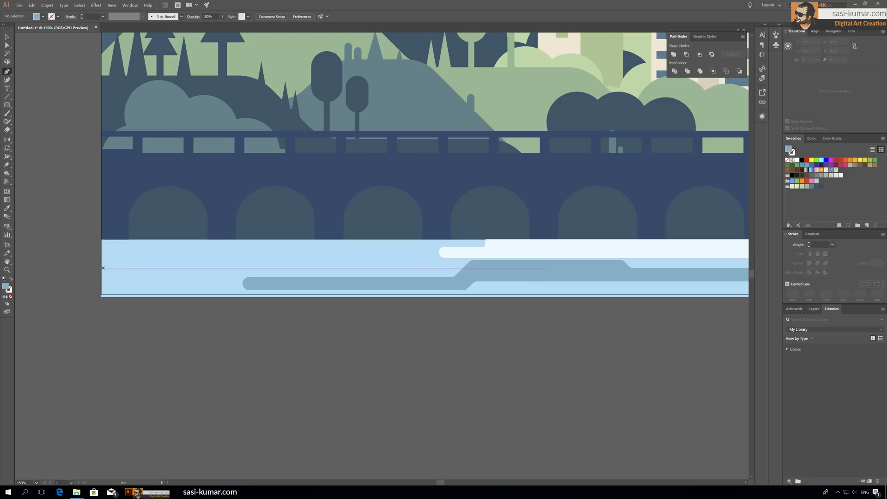
left_click(102, 264)
left_click(426, 265, "shift")
left_click(426, 249, "shift")
left_click(221, 249, "shift")
left_click(222, 240, "shift")
left_click(101, 240, "shift")
left_click(102, 264)
Step: Round the right end and the inner step corner of the new wave band
key("v")
double_click(145, 252)
key("a")
left_click_drag(425, 255, 418, 257)
left_click(222, 248)
left_click_drag(225, 245, 232, 248)
Step: Fill the left stepped wave band with a darker grey-blue
key("v")
double_click(56, 69)
left_click(146, 254)
double_click(5, 287)
left_click(267, 102)
left_click(396, 75)
key("ctrl+shift+a")
Step: Recolour the nearly white wave band below the bridge to a slightly greyer pale blue
scroll(230, 232, "down", 3)
left_click(433, 283)
double_click(5, 287)
left_click(241, 77)
left_click(396, 75)
Step: Draw a long, thin rounded band along the bridge base, reaching from the artboard's right edge to the middle of the water
left_click(348, 87)
left_click_drag(349, 139, 258, 138)
key("ctrl+plus")
key("ctrl+plus")
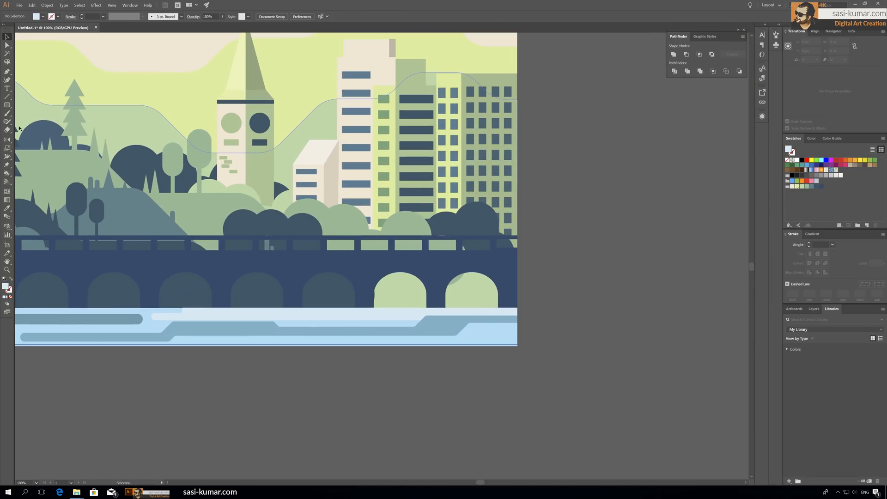
left_click_drag(518, 308, 273, 314)
key("v")
Step: Fill the thin rounded band with white
double_click(6, 287)
left_click(240, 78)
left_click(395, 76)
left_click(573, 292)
Step: Shift the white band right past the artboard edge, split it there with a vertical line and delete the overhang
left_click_drag(468, 311, 483, 311)
left_click(406, 76)
left_click(580, 333)
double_click(517, 311)
left_click_drag(517, 257, 517, 330)
left_click(278, 17)
left_click(297, 40)
key("v")
left_click(528, 312)
key("Delete")
double_click(620, 320)
Step: Recolour the bridge to a darker navy blue
key("ctrl+minus")
key("ctrl+minus")
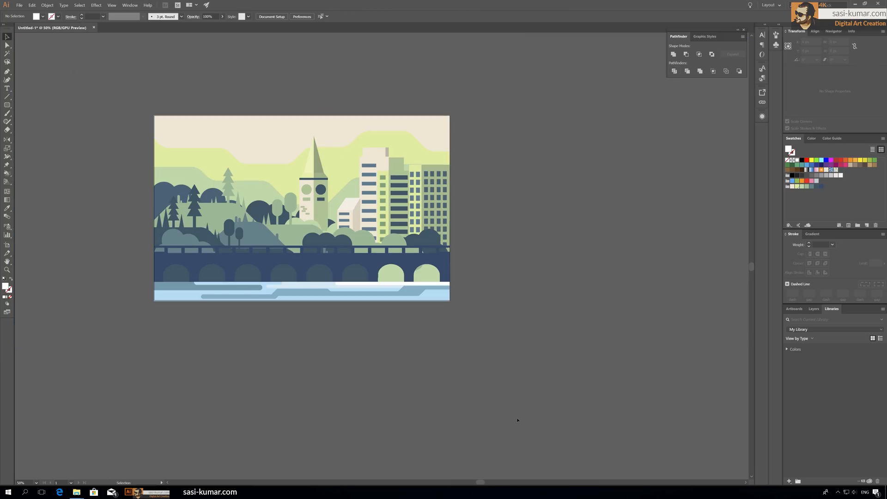
scroll(463, 365, "up", 4)
scroll(430, 360, "left", 6)
left_click(351, 300)
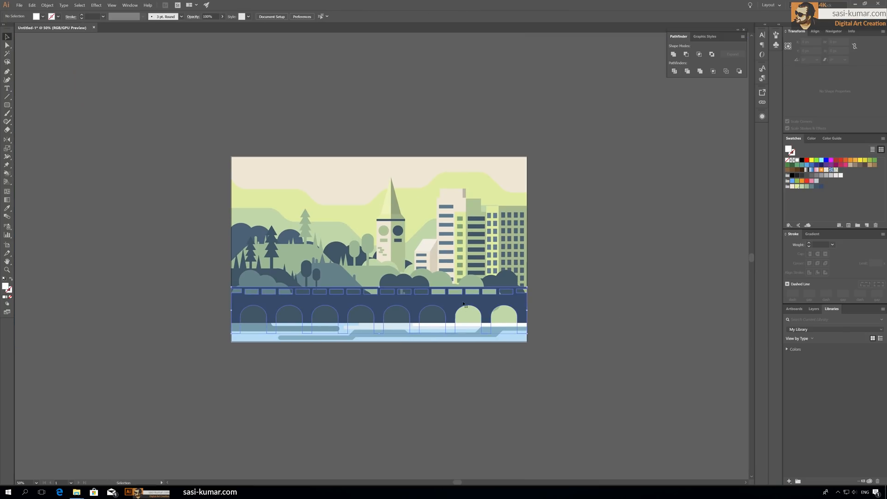
left_click(396, 73)
scroll(347, 160, "up", 2)
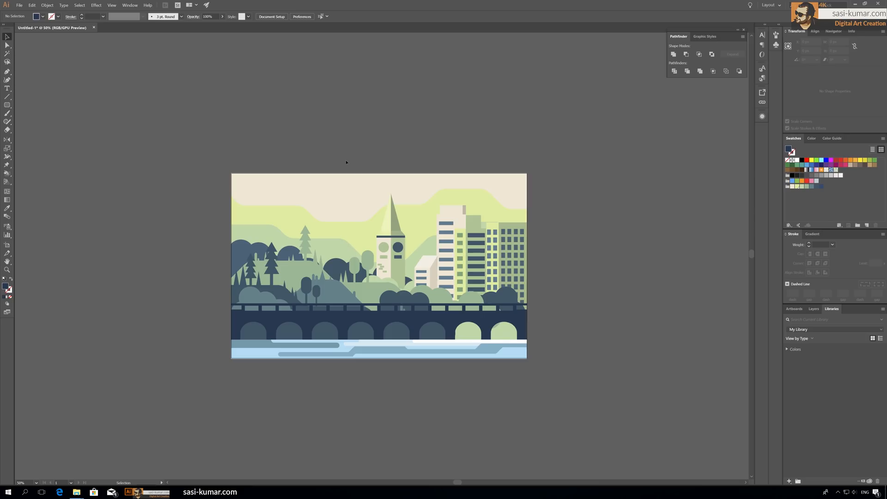
scroll(346, 162, "up", 1)
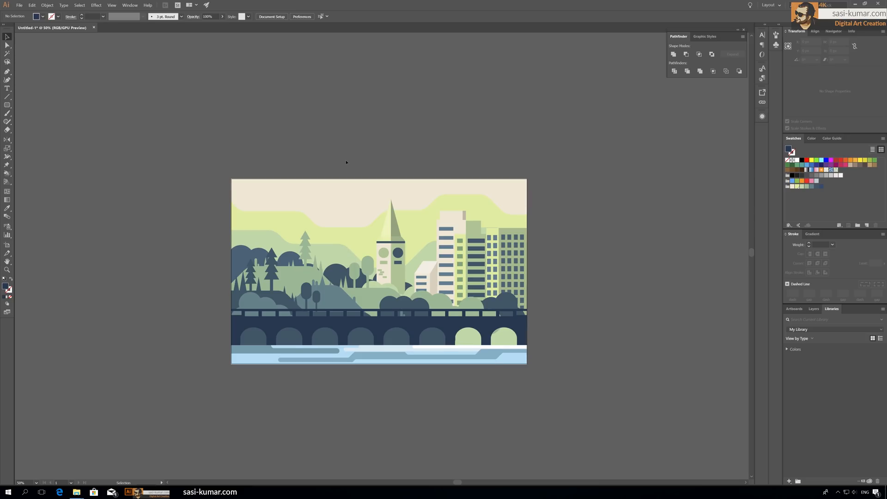
Step: Draw two stacked rounded bars at the waterline below the pier between the last two arches, the lower one 150 × 12 px
key("ctrl+plus")
key("ctrl+plus")
scroll(297, 242, "down", 20)
scroll(289, 444, "up", 4)
scroll(519, 393, "right", 12)
key("ctrl+plus")
scroll(489, 380, "right", 10)
left_click_drag(567, 322, 529, 328)
key("ctrl+plus")
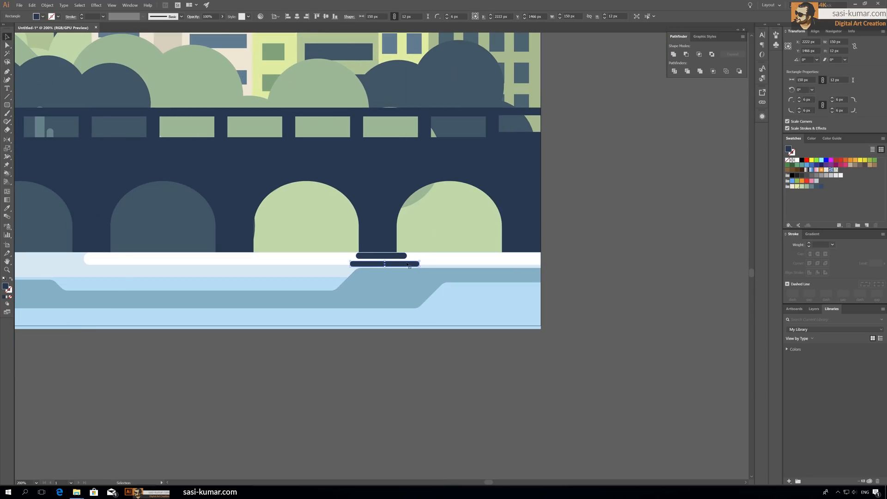
Step: Fill the lower bar with a grey-blue derived from the wave band's colour
key("i")
left_click(340, 273)
double_click(5, 287)
left_click(244, 87)
left_click(395, 76)
Step: Fill the upper bar with a very dark grey-blue
key("v")
left_click(382, 256)
double_click(5, 287)
left_click(261, 132)
left_click(396, 76)
left_click(586, 161)
Step: Align the upper and lower bars on their horizontal centres
mouse_move(356, 330)
left_mouse_down()
mouse_move(598, 347)
mouse_move(361, 344)
left_mouse_up()
left_click(387, 270)
left_click(388, 277, "shift")
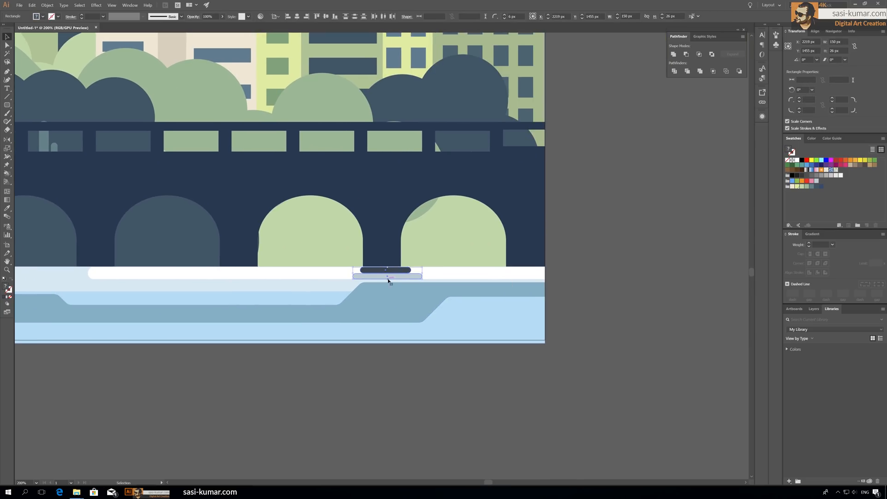
left_click(297, 16)
Step: Add a third rounded bar about 198 px wide below the two and centre all three horizontally
left_click_drag(398, 276, 467, 284)
left_click(444, 276, "shift")
left_click(443, 269, "shift")
left_click(298, 16)
left_click(622, 231)
Step: Recolour the widest bar and match its fill to the grey-blue wave band
left_click_drag(575, 321, 708, 331)
left_click(577, 293)
double_click(5, 286)
left_click(239, 81)
left_click(396, 76)
scroll(596, 349, "up", 1)
left_click(587, 304)
key("i")
left_click(590, 323)
Step: Sample the wave band's grey-blue again for the widest bar and adjust its shade
scroll(591, 344, "up", 3)
left_click(587, 330)
key("i")
left_click(593, 350)
double_click(5, 286)
left_click(259, 85)
left_click(395, 76)
left_click(586, 388)
Step: Fine-tune the widest bar's fill to a muted blue close to the wave band
scroll(586, 391, "up", 1)
left_click(587, 335)
double_click(5, 287)
left_click(255, 84)
left_click(395, 76)
scroll(591, 342, "up", 1)
Step: Copy the dark bar and the middle grey-blue bar to the neighbouring pier on the left
left_click_drag(441, 342, 441, 342)
left_click(432, 437)
left_click_drag(424, 360, 399, 352)
left_click(542, 351, "shift")
left_click(546, 467)
key("ctrl+minus")
key("ctrl+minus")
left_click_drag(421, 388, 543, 406)
key("ctrl+plus")
left_click(570, 354)
Step: Repeat the two-bar copy under each remaining pier towards the bridge's left end
left_click_drag(466, 357, 465, 357)
left_click_drag(465, 355, 360, 356)
left_click_drag(360, 355, 226, 363)
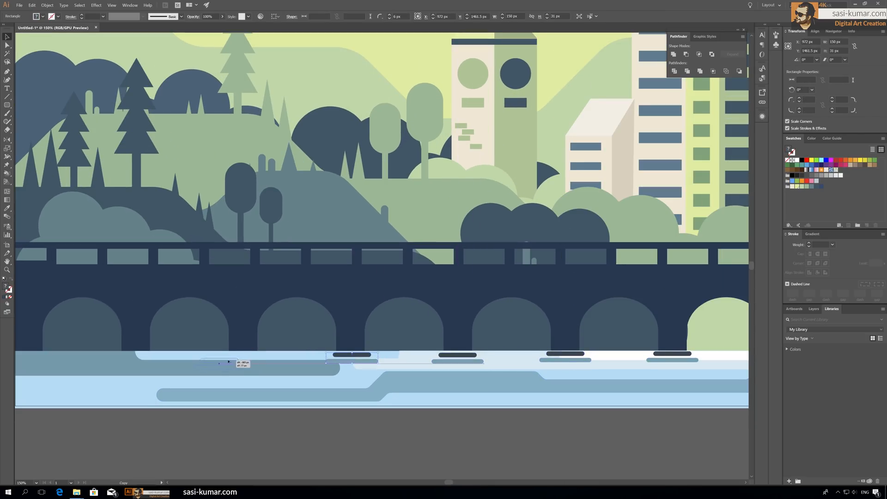
left_click_drag(140, 356, 140, 356)
left_click_drag(148, 358, 249, 358)
Step: Select the copied bars of several piers and align them along their top edges
left_click(452, 355, "shift")
left_click(557, 355, "shift")
left_click_drag(557, 365, 374, 355)
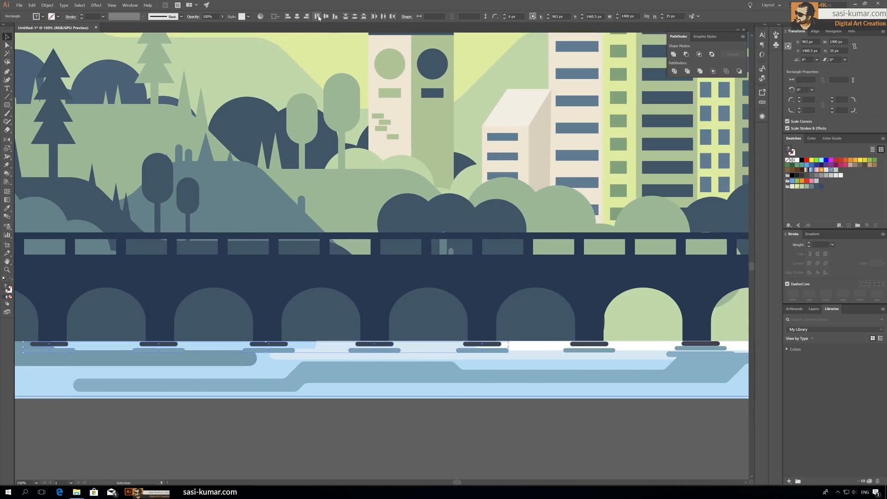
left_click(316, 17)
left_click(448, 387)
Step: Try to copy the rightmost pier's bars over to the artboard's right edge
key("ctrl+minus")
left_click(595, 314)
left_click(596, 318, "shift")
left_click_drag(596, 318, 667, 318)
left_click(653, 353)
Step: Copy all three bars of the rightmost pier to the partial pier at the artboard's right edge
key("ctrl+plus")
key("ctrl+plus")
key("ctrl+plus")
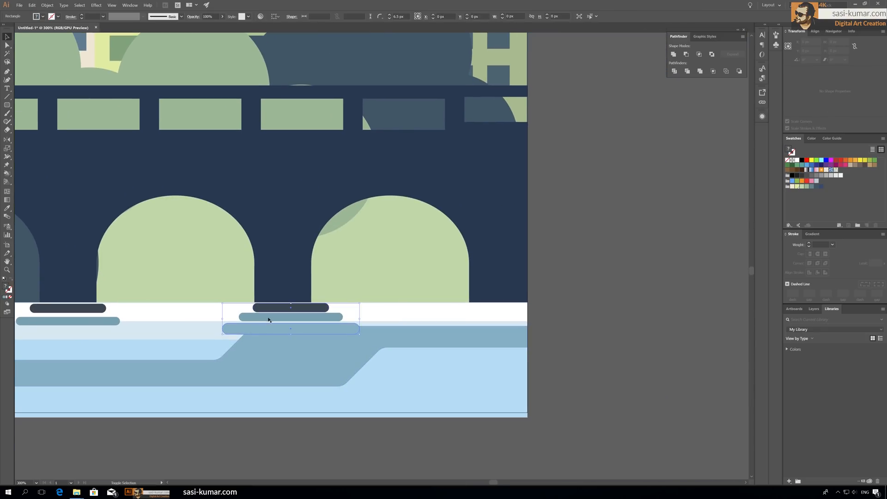
left_click(250, 329)
left_click(263, 318, "shift")
left_click(270, 308, "shift")
left_click_drag(245, 330, 457, 329)
Step: Divide the copied widest bar with a vertical line at the artboard edge and delete the part outside
key("backslash")
left_click_drag(527, 235, 527, 374)
left_click(550, 330, "shift")
left_click(674, 71)
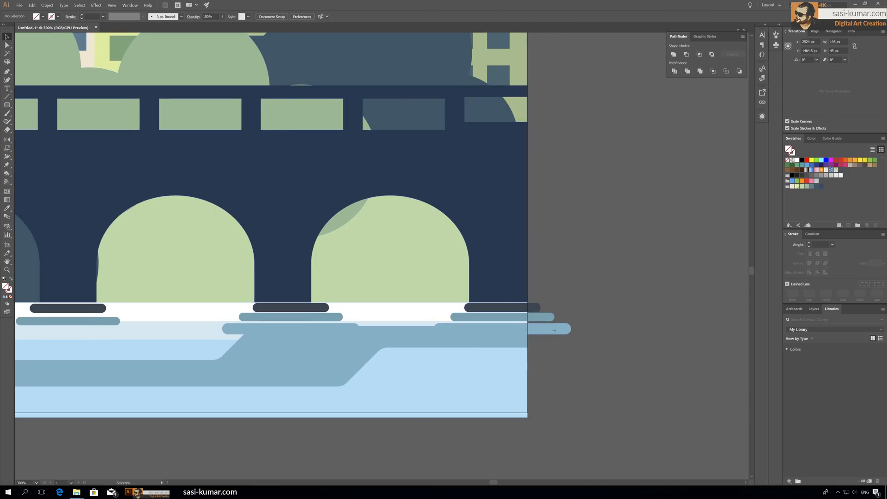
double_click(556, 330)
key("Delete")
key("Escape")
Step: Divide the copied middle bar with a vertical line at the artboard edge and delete its overhang
double_click(542, 318)
left_click(7, 96)
left_click_drag(528, 301, 528, 336)
left_click(7, 36)
left_click(542, 317, "shift")
left_click(674, 71)
double_click(542, 317)
key("Delete")
double_click(581, 309)
scroll(604, 331, "down", 3)
left_click_drag(604, 331, 632, 318)
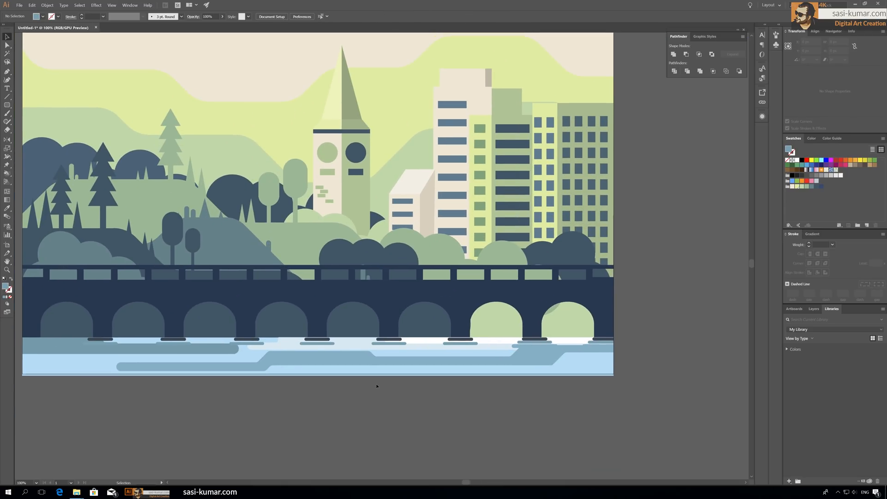
Step: Recolour the rounded water band beneath the bridge's left arches with a darker teal fill
scroll(378, 386, "left", 3)
left_click(213, 351)
double_click(5, 287)
left_click(261, 113)
left_click(396, 76)
Step: Match a ripple bar below the bridge's left piers to a neighbouring water shape's colour with the Eyedropper
left_click(172, 339)
left_click(172, 343, "shift")
key("ctrl+equal")
double_click(402, 260)
key("i")
left_click(471, 262)
left_click(7, 37)
Step: Sample the adjoining water colour onto another ripple bar below the left piers with the Eyedropper
double_click(197, 137)
left_click_drag(197, 137, 109, 147)
double_click(410, 269)
double_click(409, 269)
double_click(109, 116)
double_click(507, 269)
double_click(507, 270)
key("i")
left_click(490, 277)
left_click(7, 36)
double_click(109, 116)
key("ctrl+minus")
key("ctrl+minus")
key("ctrl+equal")
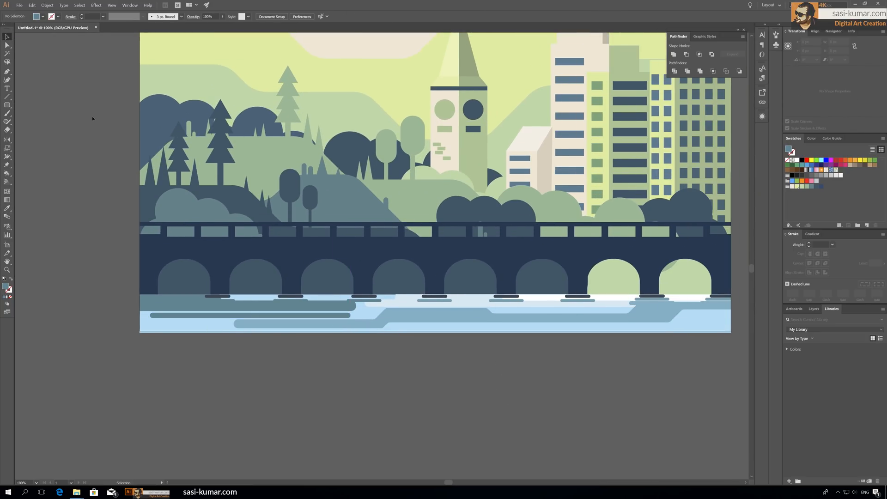
key("ctrl+minus")
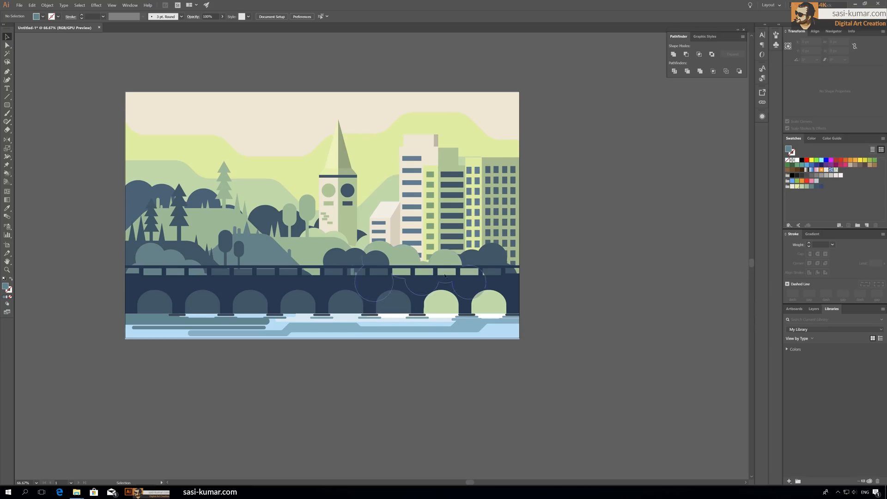
Step: Split the bridge along a diagonal and give its right part a lighter slate-blue fill
double_click(333, 283)
key("ctrl+equal")
left_click_drag(507, 398, 507, 398)
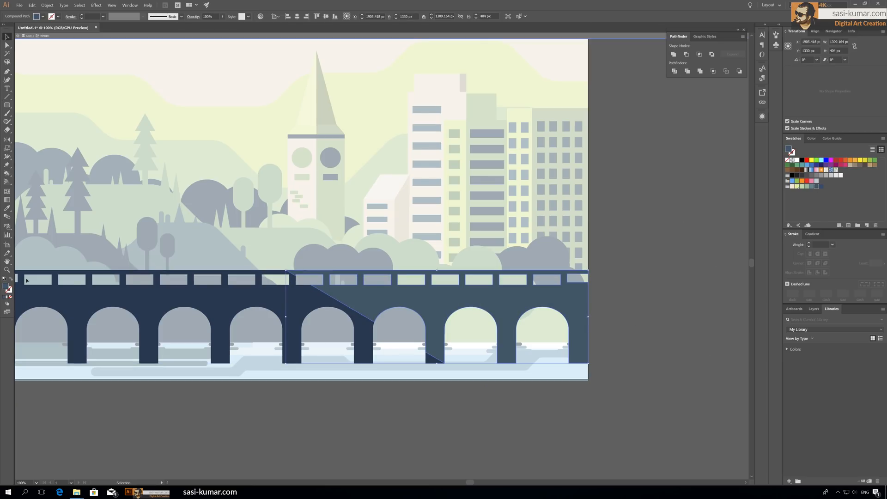
double_click(6, 287)
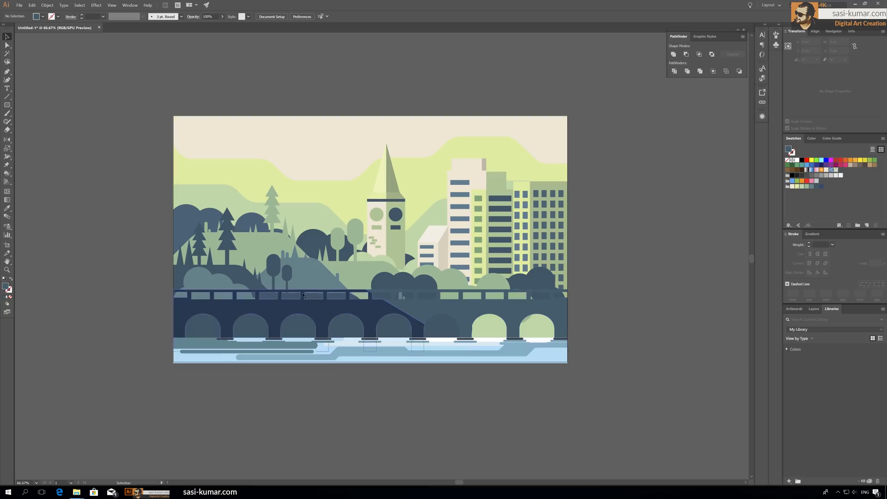
double_click(303, 296)
Step: Copy the dark blue round bushes behind the left pines and place the copy above them, overlapping the artboard's left edge
left_click(182, 219)
key("ctrl+c")
left_click(153, 209)
key("ctrl+v")
left_click_drag(360, 259, 171, 179)
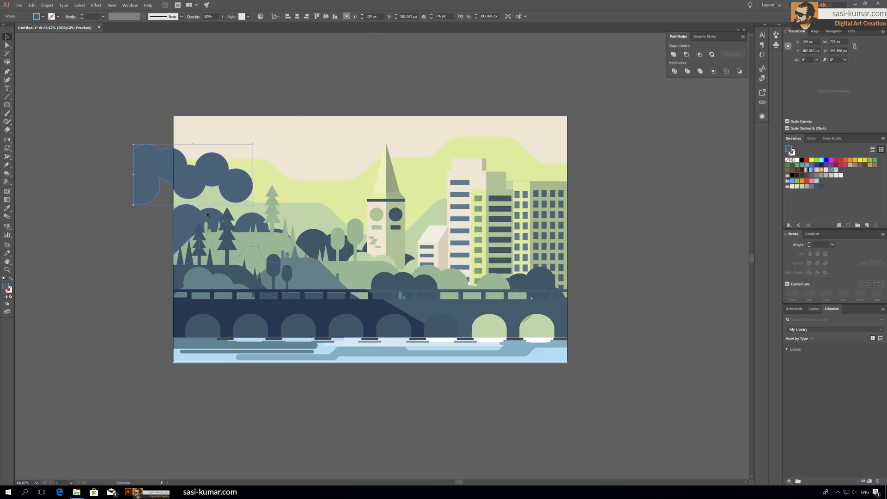
Step: Flatten the bush copy to 326 px high over the mid-green hill and place it inside the hill's group
left_click_drag(190, 254, 255, 239)
key("ctrl+x")
key("ctrl+z")
left_click(32, 5)
left_click(46, 28)
double_click(258, 252)
left_click(32, 5)
left_click(65, 51)
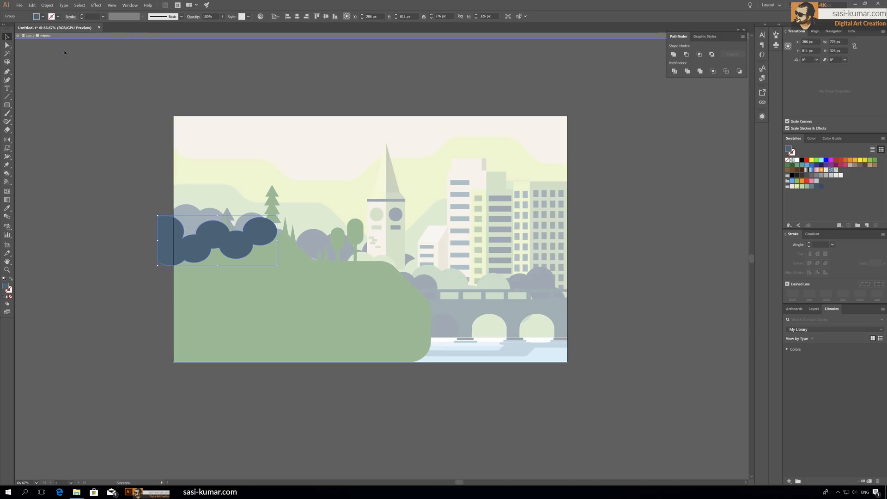
Step: Divide the mid-green hill with the bush shape, ungroup the pieces and fill the scalloped overlap with a darker green
left_click(9, 297)
key("ctrl+a")
left_click(675, 71)
key("ctrl+shift+g")
left_click(196, 228)
left_click(226, 251)
double_click(5, 286)
left_click(257, 102)
left_click(391, 77)
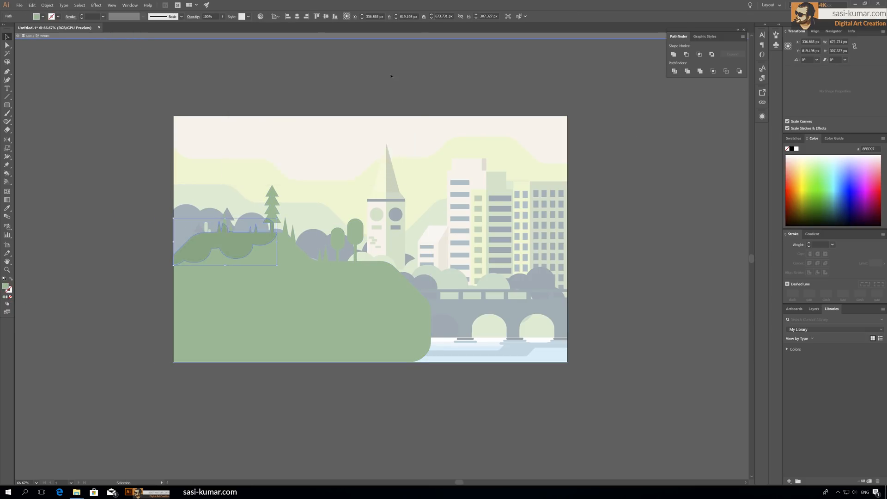
double_click(116, 80)
scroll(116, 81, "down", 3)
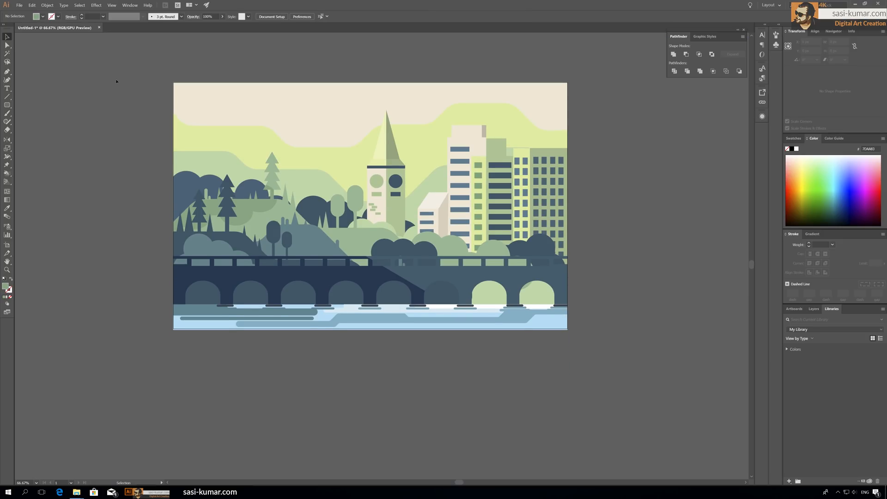
key("ctrl+1")
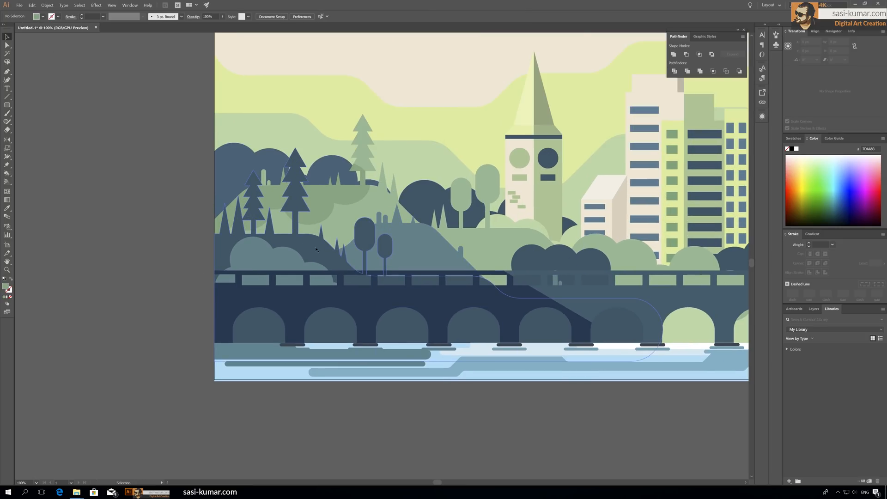
Step: Copy the hill's dark green scalloped shade shape and paste it into the teal hill's group
double_click(338, 238)
double_click(21, 77)
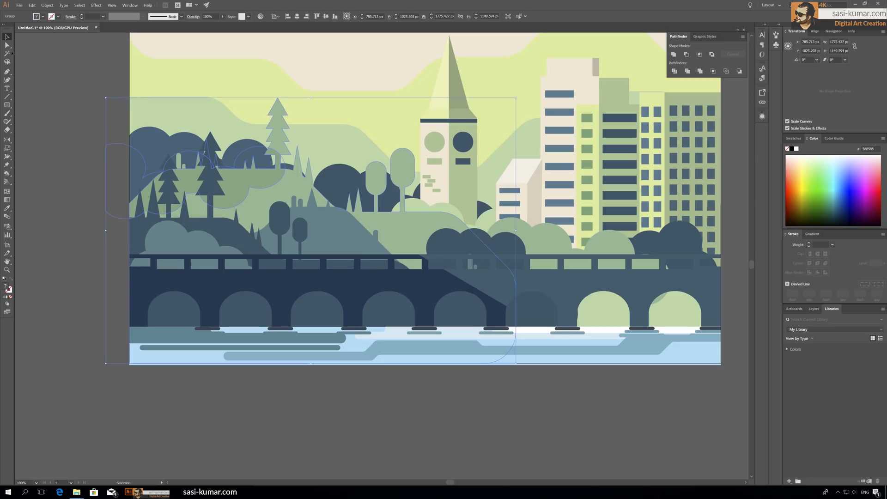
double_click(229, 198)
left_click(230, 198)
key("ctrl+c")
key("Escape")
double_click(324, 229)
key("ctrl+v")
Step: Enlarge the pasted shade shape to about 940 px wide over the teal hill and delete its upper anchor points
left_click_drag(388, 261, 224, 223)
left_click_drag(296, 184, 357, 156)
mouse_move(300, 191)
left_mouse_down()
mouse_move(290, 204)
mouse_move(289, 195)
left_mouse_up()
double_click(289, 195)
left_click(7, 45)
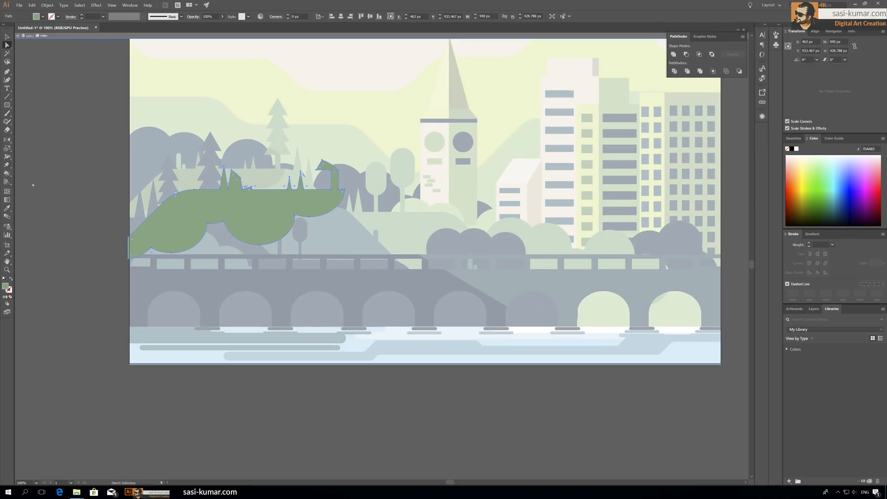
left_click_drag(162, 88, 38, 189)
left_click_drag(363, 151, 369, 194)
key("Delete")
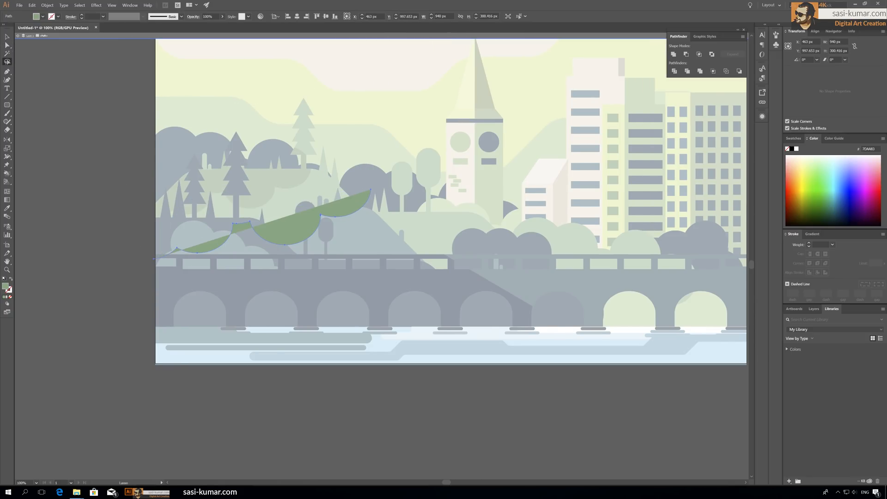
left_click(10, 297)
left_click(30, 35)
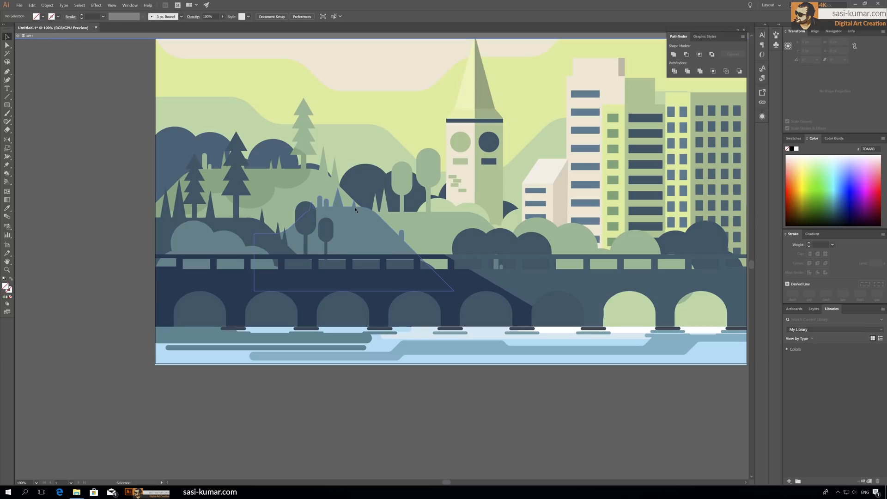
Step: Recolour the upper piece of the teal hill with a darker teal fill
double_click(361, 219)
left_click(17, 36)
key("a")
left_click(345, 212)
double_click(5, 287)
left_click(264, 118)
left_click(395, 75)
key("v")
left_click(65, 146)
scroll(66, 146, "up", 3)
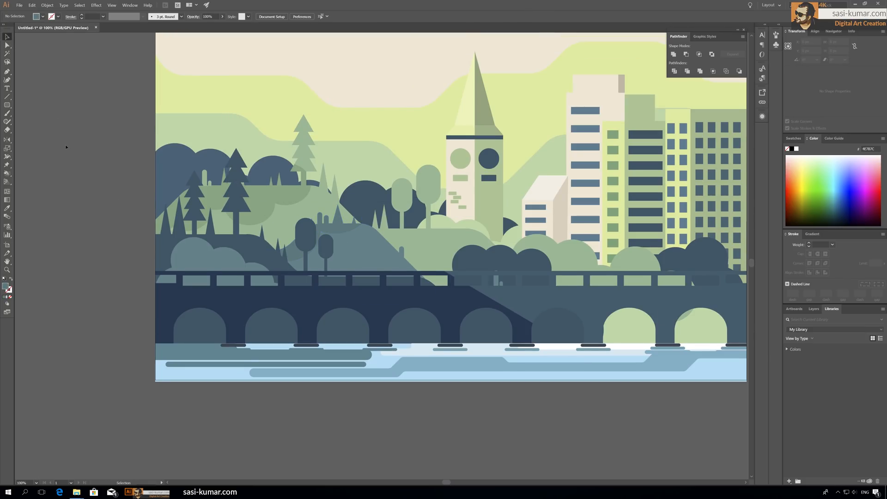
Step: Give the teal hill's upper piece a lighter blue-teal fill
left_click(344, 228)
double_click(343, 228)
double_click(6, 286)
left_click(259, 104)
left_click(395, 75)
key("v")
double_click(74, 91)
scroll(125, 151, "up", 1)
key("ctrl+minus")
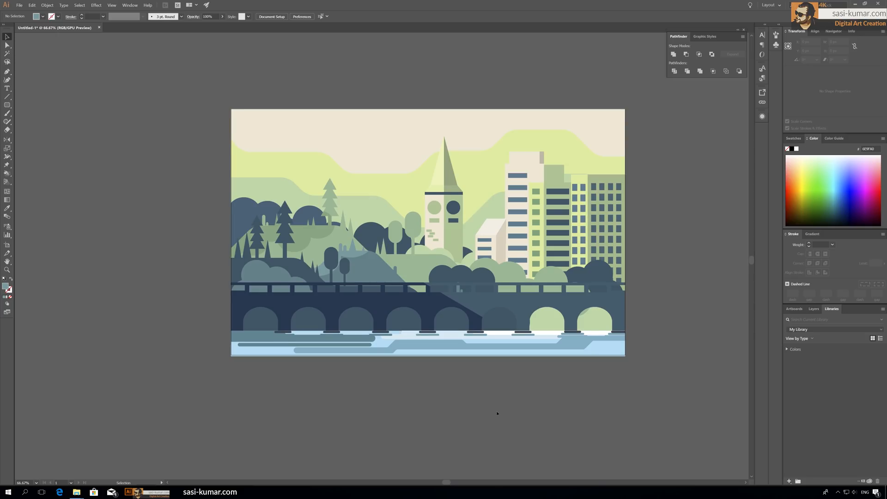
Step: Divide the light green pine with a vertical line through its centre and fill its right half with a darker green
scroll(336, 198, "up", 3)
double_click(327, 215)
left_click_drag(321, 225, 322, 262)
key("v")
left_click(323, 159, "shift")
left_click(675, 71)
double_click(328, 170)
double_click(328, 170)
left_click(328, 170)
double_click(5, 286)
left_click(252, 101)
left_click(396, 76)
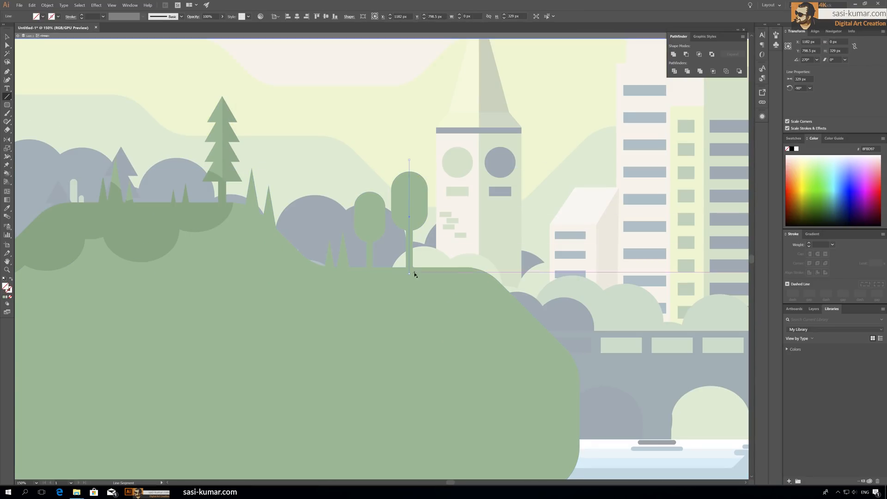
Step: Divide the taller round-topped tree beside the clock tower along its vertical centre and delete the excess piece of the cutting shape
double_click(410, 188)
double_click(88, 129)
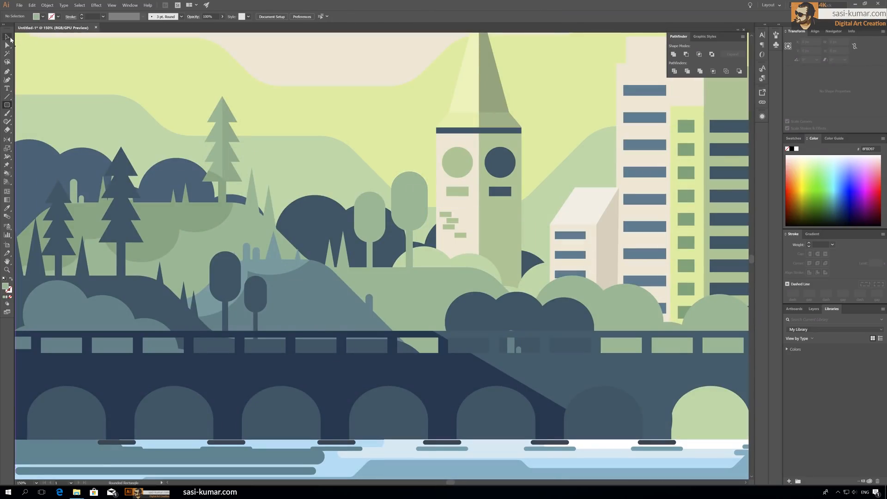
left_click_drag(514, 269, 515, 267)
key("slash")
left_click(675, 71)
key("ctrl+z")
double_click(427, 172)
key("ctrl+shift+z")
double_click(417, 199)
double_click(515, 197)
key("Delete")
Step: Fill the right half of the taller round-topped tree with a darker green
left_click(419, 203)
double_click(6, 287)
left_click(253, 99)
left_click(396, 75)
double_click(375, 69)
Step: Divide the smaller round-topped tree with a 47 × 236 px rectangle over its right half and delete the excess piece
key("ctrl+minus")
key("ctrl+minus")
key("ctrl+plus")
key("ctrl+plus")
key("ctrl+plus")
double_click(366, 204)
double_click(366, 204)
double_click(366, 204)
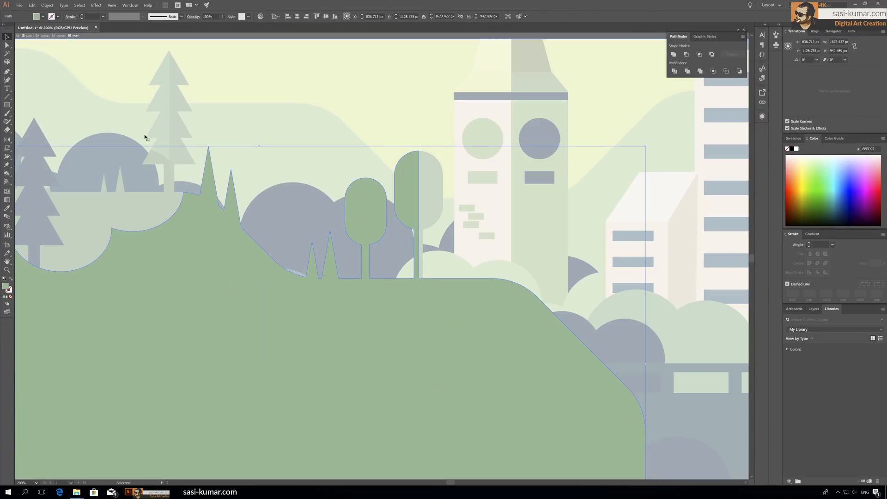
left_click_drag(379, 241, 391, 281)
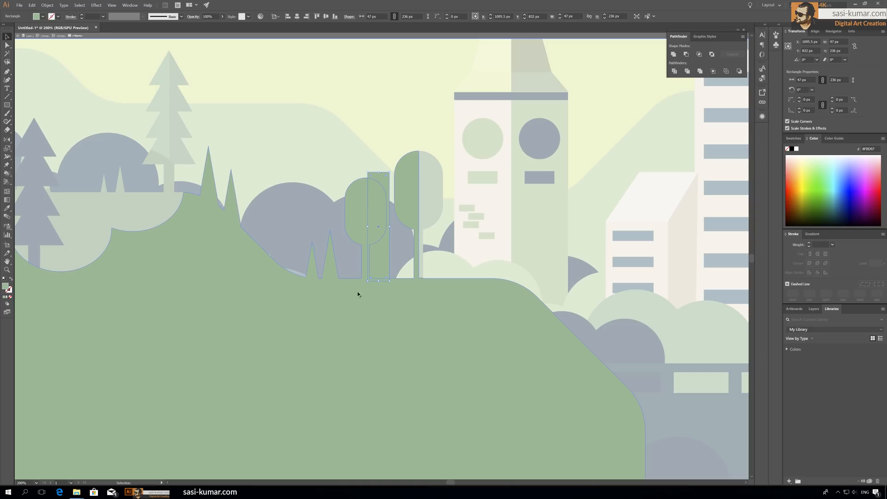
key("ctrl+a")
left_click(675, 71)
double_click(383, 177)
key("Delete")
Step: Match the smaller round tree's right half to the taller tree's shaded half with the Eyedropper
left_click(377, 211)
key("i")
left_click(430, 194)
key("v")
left_click(166, 130)
key("ctrl+0")
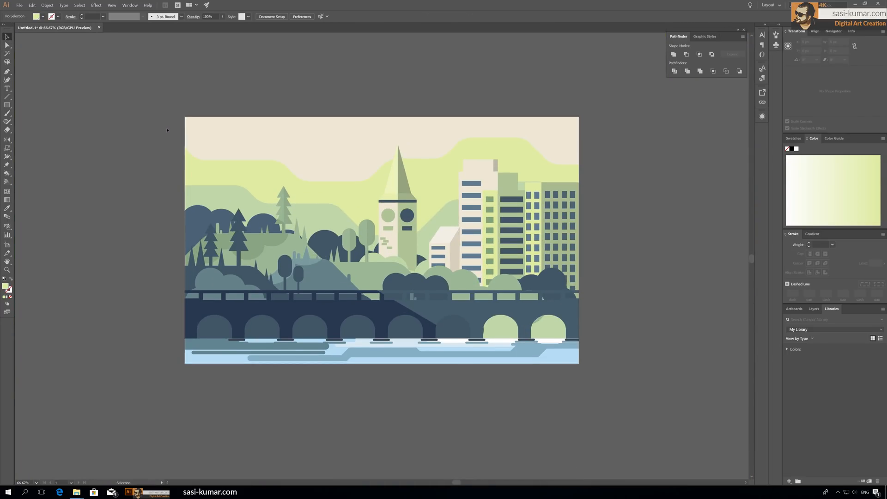
Step: Draw a short wide rectangle and a taller, thinner one outside the artboard's left edge as a post's base and shaft
scroll(166, 130, "down", 3)
left_click_drag(121, 181, 182, 186)
key("m")
left_click_drag(168, 236, 179, 272)
left_click_drag(168, 204, 174, 238)
Step: Place the shaft centred on top of the post's base outside the artboard and make both pieces narrower
key("v")
left_click_drag(155, 195, 192, 259)
left_click_drag(212, 287, 207, 287)
left_click_drag(185, 235, 221, 295)
left_click_drag(204, 252, 314, 281)
left_click(196, 264)
scroll(206, 310, "up", 2)
left_click(319, 284)
left_click(334, 272)
left_click(313, 263)
left_click_drag(296, 259, 334, 296)
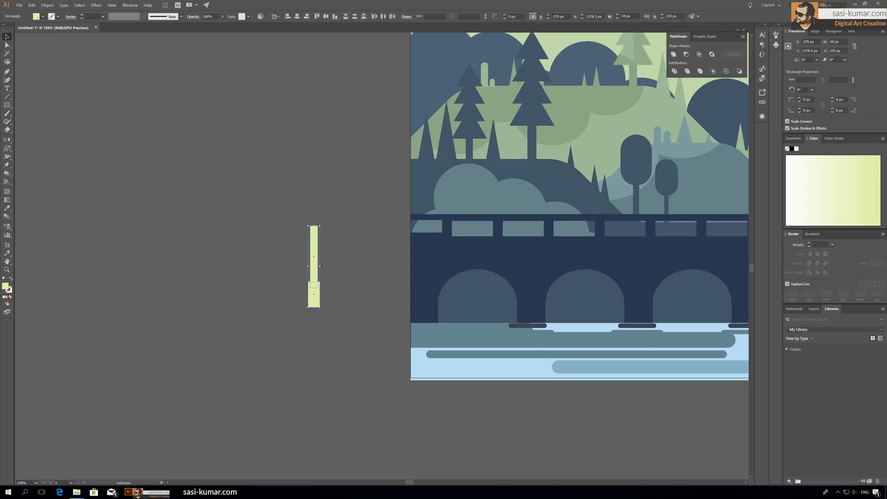
left_click_drag(320, 267, 316, 267)
left_click(327, 264)
Step: Fill the post's base and shaft with the bridge's dark navy using the Eyedropper
left_click_drag(340, 360, 294, 259)
key("i")
left_click(428, 250)
key("v")
left_click(347, 175)
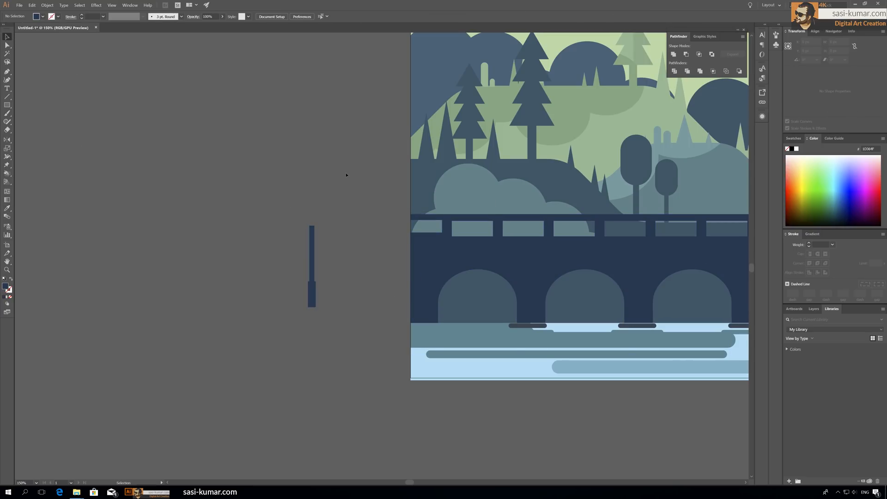
Step: Add a short rectangular collar centred on top of the shaft and slope its lower corners inward
left_click_drag(305, 222, 319, 227)
key("ctrl+plus")
key("ctrl+plus")
key("ctrl+plus")
key("v")
left_click_drag(528, 186, 347, 429)
left_click(296, 17)
key("ctrl+z")
left_click(265, 130)
left_click(7, 46)
left_click(363, 262)
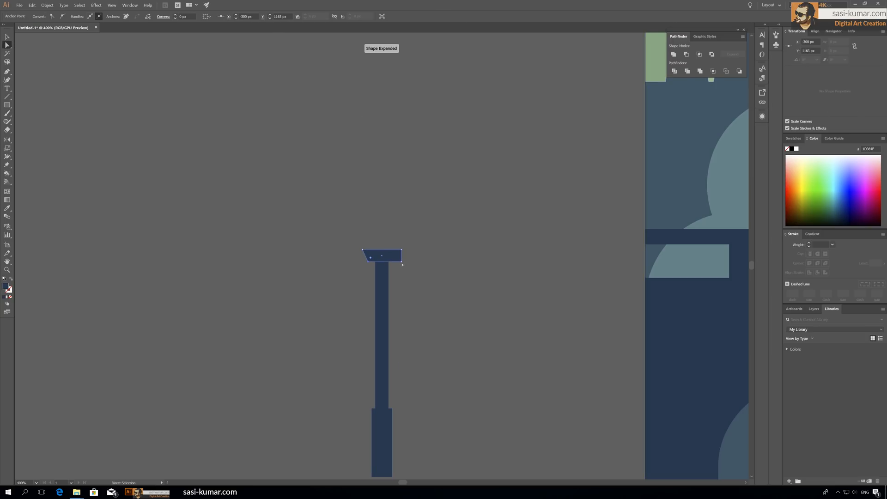
Step: Draw a lantern body above the collar, set the keyboard increment to 5 px and shift its upper-right corner outward
left_click_drag(361, 205, 413, 197)
key("a")
left_click(434, 195)
key("ctrl+k")
type("5")
left_click(342, 286)
key("Right")
key("Right")
key("Right")
key("Right")
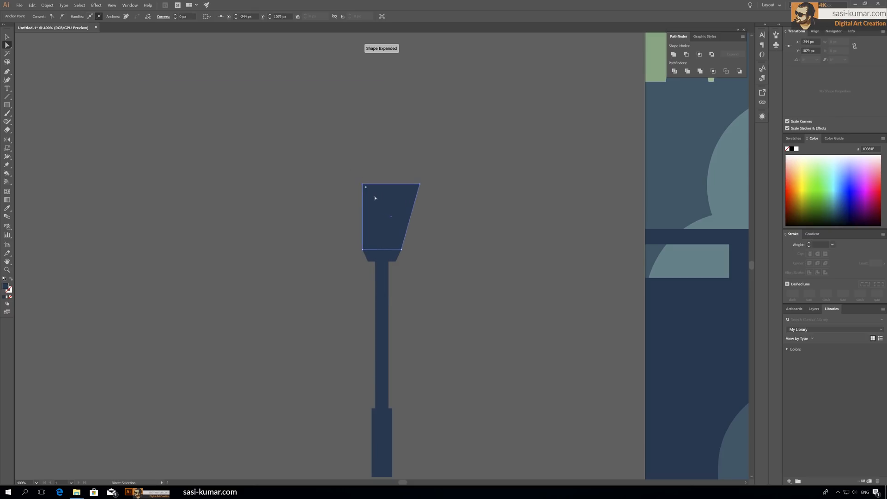
Step: Flare the lantern body's other upper corner to match and add a sloped cap across its top
left_click(370, 257)
double_click(7, 140)
left_click(49, 59)
left_click(85, 139)
key("v")
double_click(367, 180)
left_click_drag(366, 180, 419, 184)
left_click(7, 45)
left_click(7, 36)
double_click(286, 249)
key("ctrl+minus")
key("ctrl+minus")
key("ctrl+minus")
Step: Fill the lantern body with the hill's light yellow-green and group all parts of the street lamp
left_click(378, 324)
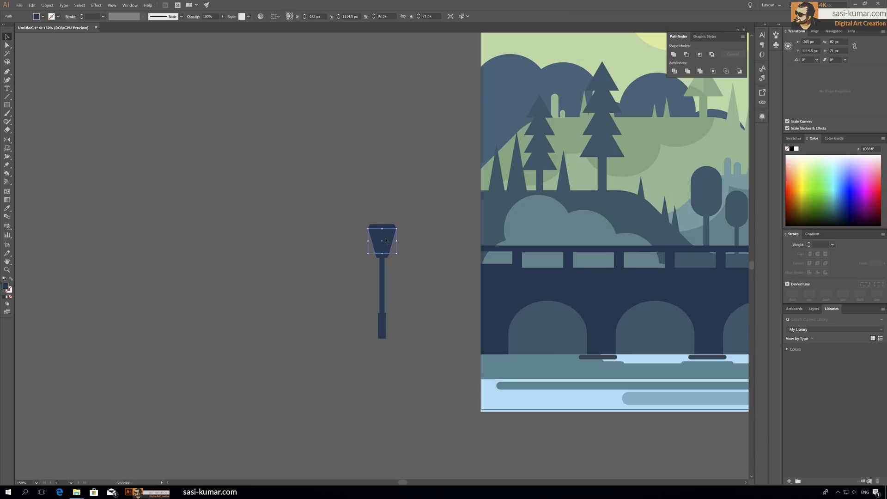
key("i")
key("ctrl+minus")
left_click(490, 83)
key("v")
left_click(287, 182)
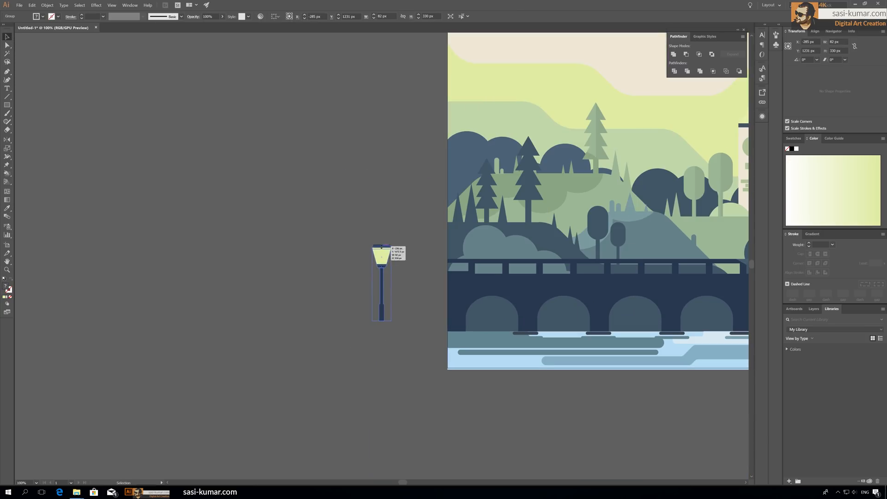
Step: Move the grouped street lamp onto the dark half of the bridge and scale it to 62 × 249 px
left_click_drag(382, 250, 203, 252)
left_click(400, 304)
left_click_drag(185, 221, 412, 175)
left_click(201, 256)
left_click_drag(200, 256, 129, 271)
key("ctrl+plus")
key("ctrl+plus")
left_click(298, 203)
key("ctrl+minus")
key("ctrl+minus")
key("ctrl+minus")
Step: Lower the street lamp so its base stands against the bridge railing
left_click_drag(307, 148, 181, 139)
key("shift+Down")
key("shift+Down")
key("shift+Down")
key("shift+Down")
left_click(63, 201)
Step: Duplicate the street lamp at even intervals along the bridge to make four lamps
left_click_drag(226, 204, 207, 206)
key("super")
key("super")
key("ctrl+z")
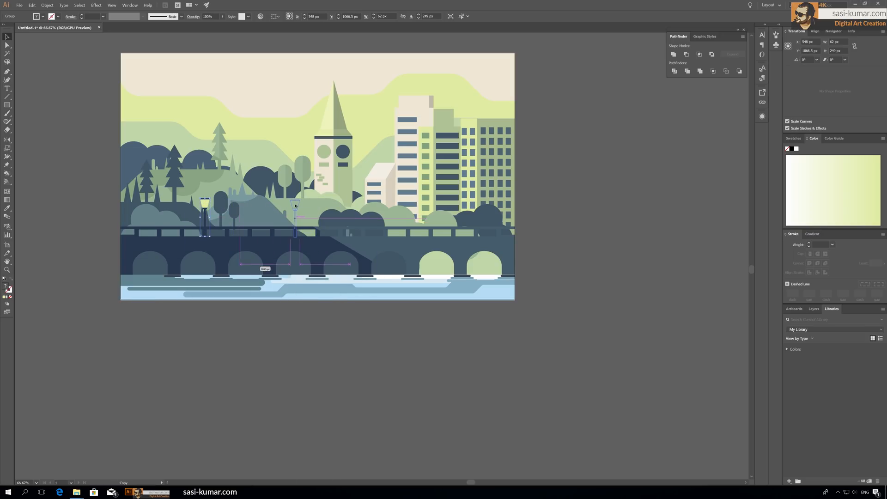
left_click_drag(364, 204, 476, 205)
Step: Align the four street lamps by their top edges and check their placement on the railing
left_click(386, 205, "shift")
left_click(296, 205, "shift")
left_click(205, 205, "shift")
left_click(316, 17)
key("ctrl+plus")
key("ctrl+plus")
left_click(684, 226)
left_click_drag(665, 231, 562, 223)
key("ctrl+minus")
key("ctrl+minus")
Step: Align the tops of the first, third and fourth street lamps and nudge them down 5 px
left_click_drag(208, 277, 341, 281)
left_click(424, 252, "shift")
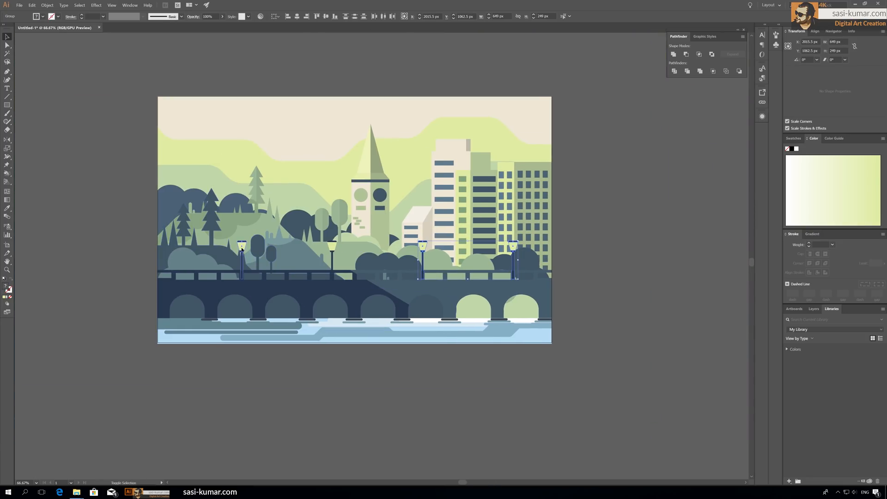
left_click(244, 252, "shift")
left_click(317, 17)
key("ctrl+plus")
key("ctrl+plus")
key("Down")
key("Down")
key("Down")
key("Down")
key("Down")
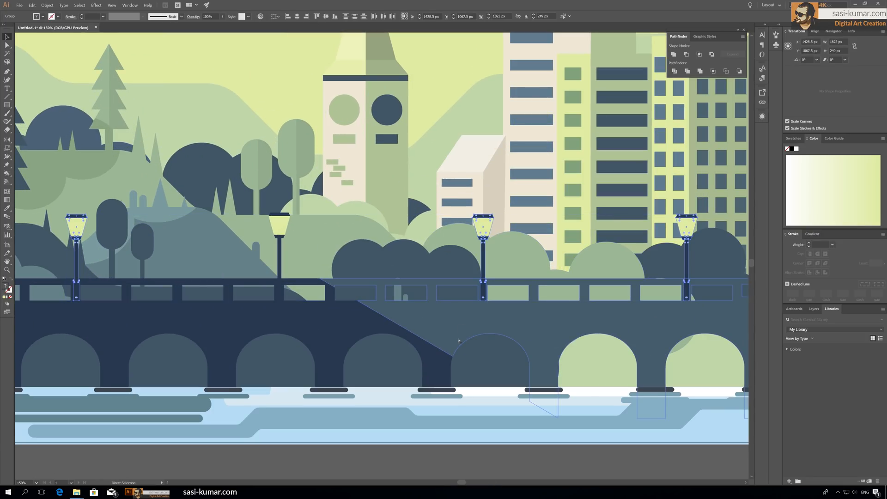
key("ctrl+minus")
key("ctrl+minus")
left_click(648, 235)
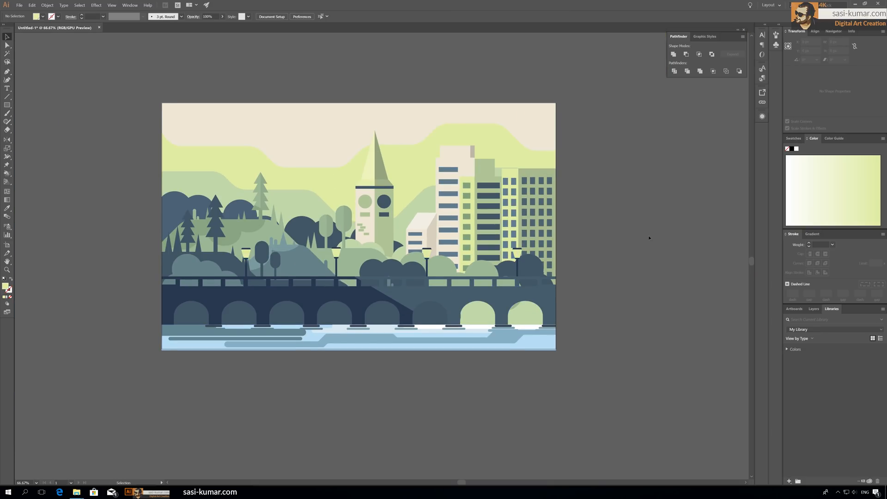
Step: Select the lantern bodies inside the lamp groups and recolour those of the third and fourth lamps off-white
key("ctrl+plus")
key("a")
left_click(518, 252)
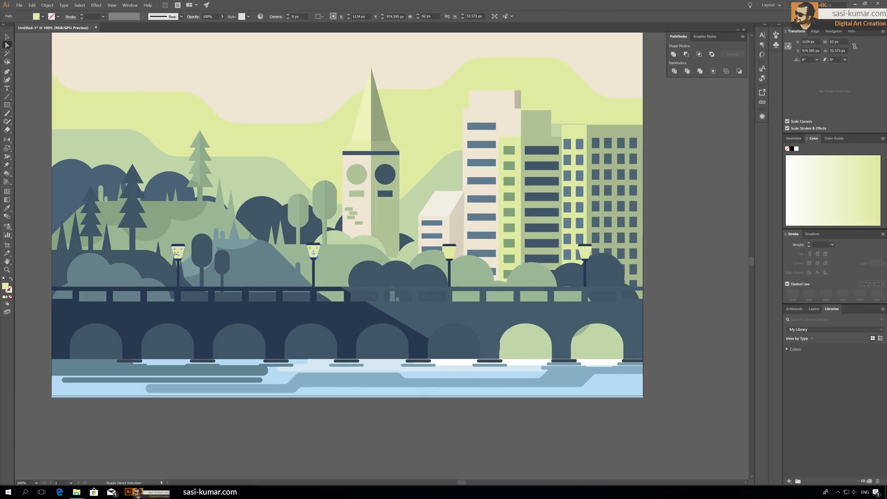
left_click(174, 252)
left_click(7, 37)
left_click(23, 42)
scroll(554, 258, "up", 1)
left_click(585, 269)
left_click(228, 212)
key("i")
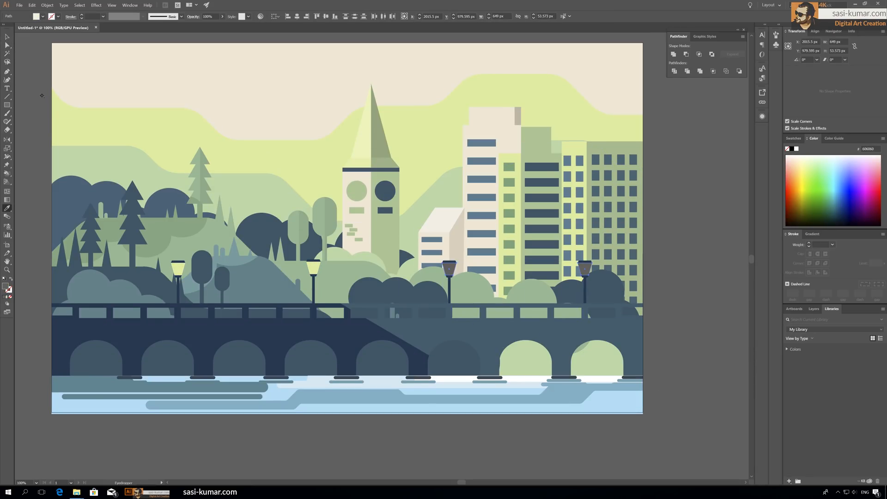
left_click(24, 48)
key("ctrl+minus")
Step: Change the fill of the bridge's lighter half to a dark teal
left_click(7, 45)
left_click(502, 311)
double_click(5, 287)
left_click(275, 130)
left_click(395, 75)
double_click(5, 286)
left_click(277, 136)
left_click(395, 75)
left_click(7, 37)
left_click(39, 54)
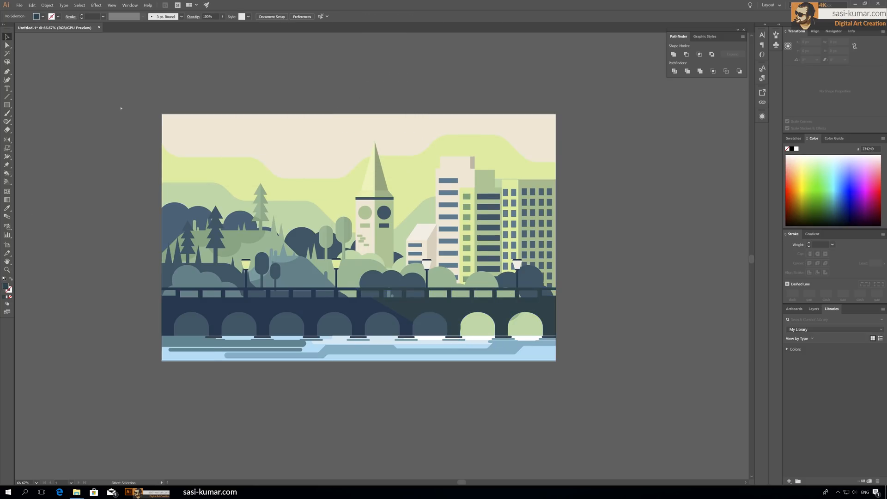
Step: Draw a 20 px circle outside the artboard and start duplicating it into an evenly spaced row
key("ctrl+minus")
scroll(136, 122, "up", 1)
key("ctrl+plus")
key("ctrl+plus")
left_click_drag(173, 129, 291, 134)
left_click(7, 105)
left_click(42, 122)
left_click_drag(71, 150, 76, 155)
key("ctrl+plus")
left_click(7, 36)
left_click_drag(311, 227, 230, 208)
key("ctrl+plus")
Step: Complete the row of four circles and copy it downward into staggered rows
key("ctrl+d")
left_click_drag(122, 154, 153, 177, "alt")
left_click(122, 154, "shift")
left_click(99, 154, "shift")
left_click(74, 152, "shift")
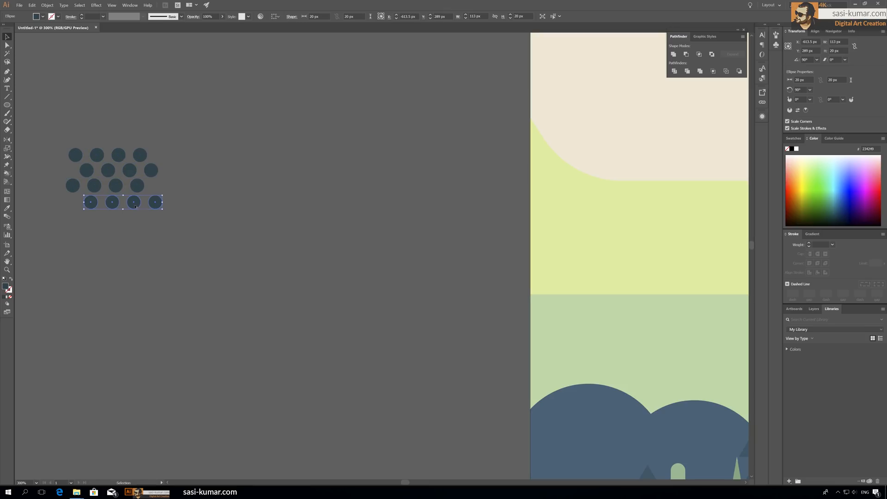
Step: Distribute the five rows of circles evenly by their vertical centres and rotate the whole dot pattern 90°
mouse_move(27, 131)
left_mouse_down()
mouse_move(203, 249)
mouse_move(42, 136)
left_mouse_up()
left_click(364, 17)
left_click(224, 261)
left_click(355, 17)
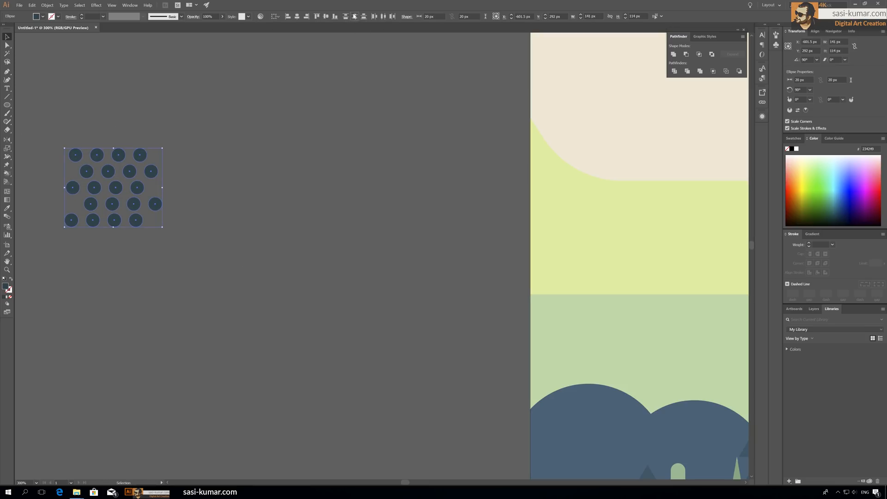
left_click(222, 259)
left_click_drag(222, 259, 51, 143)
scroll(51, 144, "down", 2)
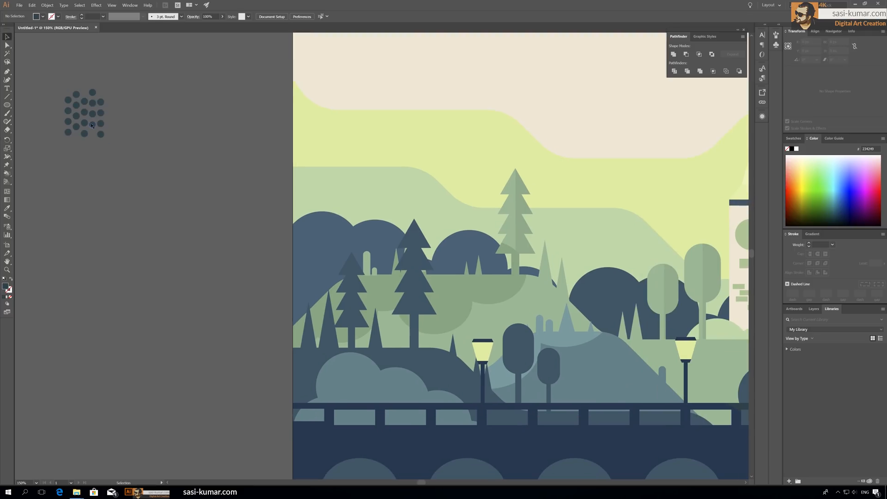
Step: Place the dot pattern in soft green on the hill beside the dark pines, with a larger yellow-green copy next to it
left_click_drag(79, 113, 463, 292)
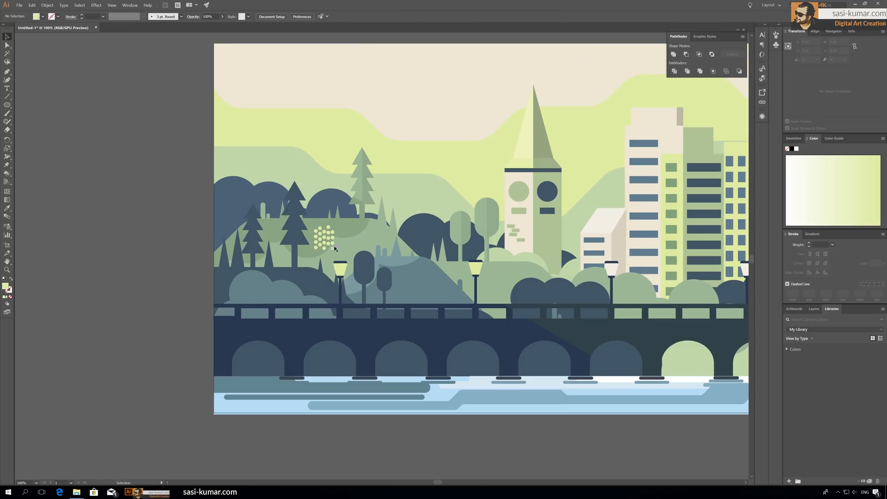
mouse_move(337, 251)
left_mouse_down()
mouse_move(348, 248)
mouse_move(339, 243)
left_mouse_up()
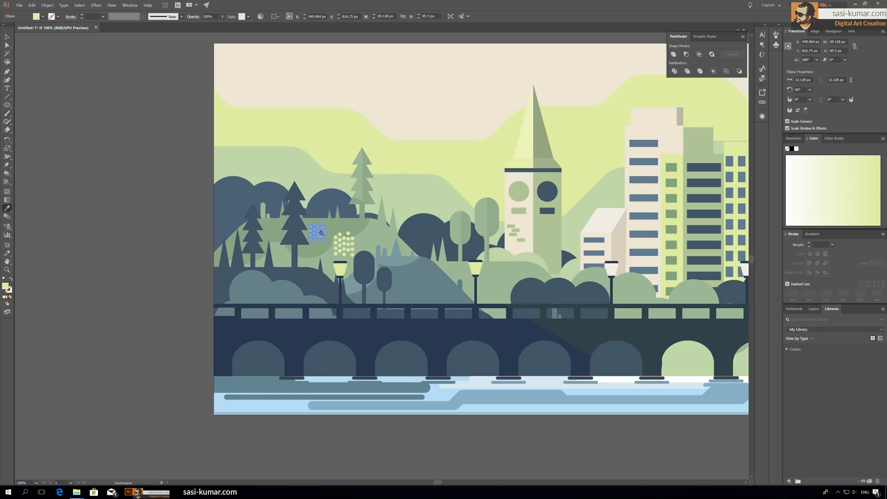
left_click(350, 247)
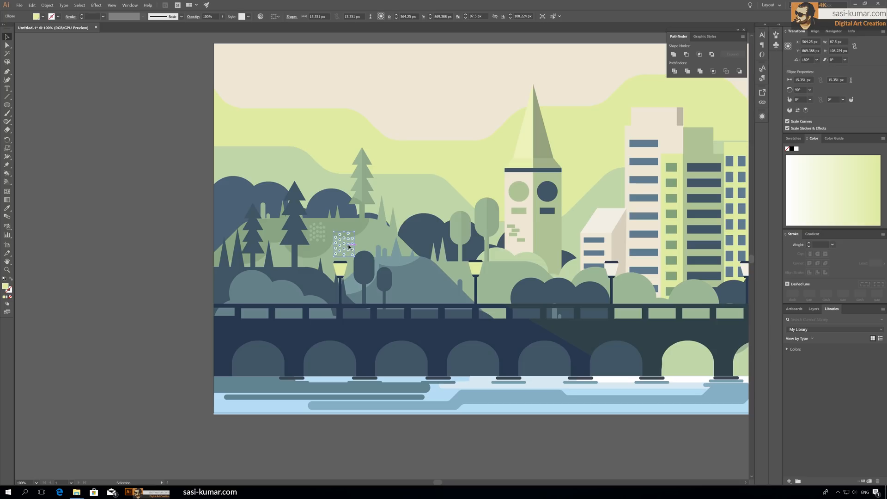
Step: Move the larger yellow-green dot pattern onto the bush beside the second street lamp, down to the bridge railing
left_click_drag(350, 246, 255, 207)
key("Down")
key("Down")
key("Down")
key("Down")
key("Down")
key("Down")
key("Down")
key("Down")
key("Down")
key("Down")
key("Down")
key("Down")
key("Down")
key("Down")
key("Down")
key("Down")
key("Down")
key("Down")
key("Down")
key("Down")
key("ctrl+plus")
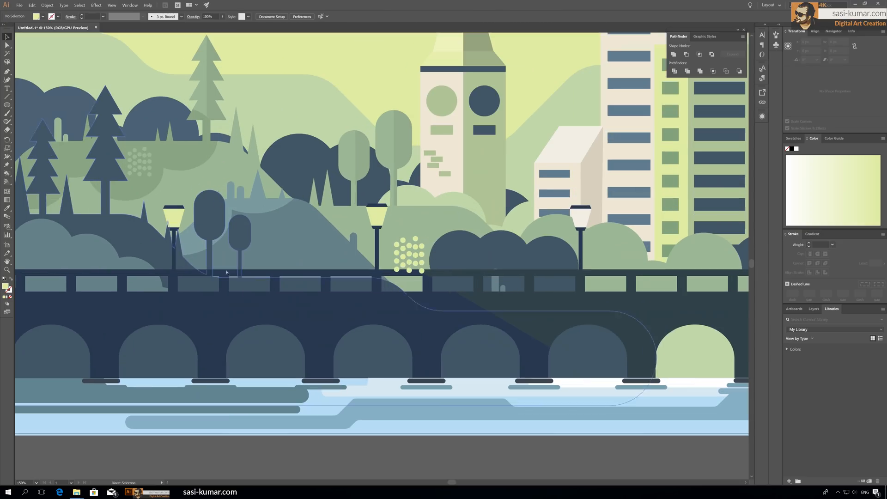
left_click(493, 470)
scroll(493, 470, "up", 2)
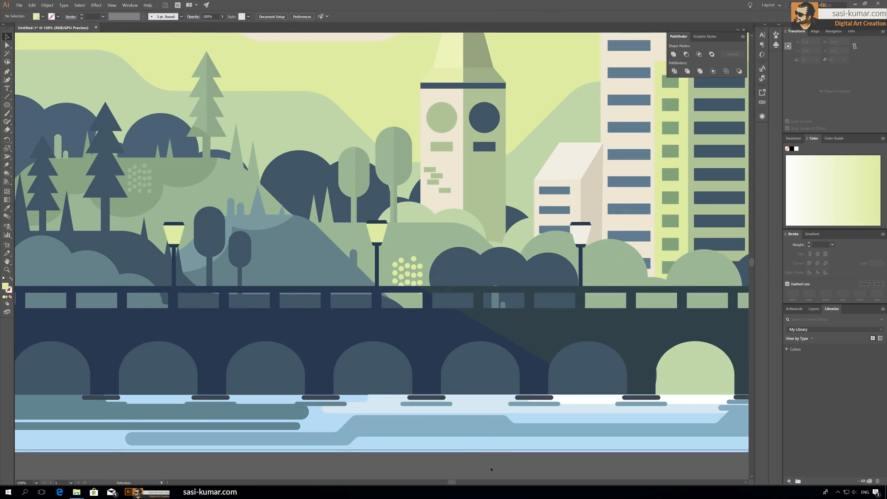
Step: Rotate the copied column of four dots into a horizontal row and duplicate it into a staggered cluster beside the light pine
key("ctrl+minus")
key("ctrl+minus")
scroll(436, 380, "up", 3)
key("ctrl+plus")
key("ctrl+plus")
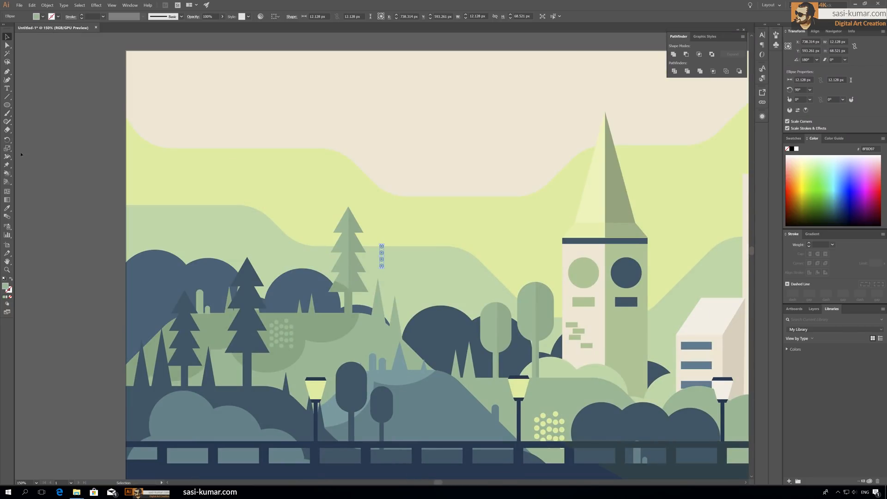
left_click(7, 141)
key("v")
left_click_drag(382, 266, 377, 240)
key("ctrl+plus")
key("ctrl+plus")
left_click_drag(378, 240, 399, 251)
left_click(400, 264, "shift")
left_click(399, 250, "shift")
Step: Scale the dot cluster down and arrange copies of it on the light green hill between the pine and the clock tower
left_click_drag(481, 277, 418, 257)
key("ctrl+z")
left_click_drag(478, 277, 373, 230)
left_click_drag(373, 230, 493, 275)
left_click_drag(492, 275, 455, 251)
left_click(188, 246)
Step: Copy the small dot clusters onto the light green hill above the dark pines and onto the slope behind the clock tower
key("ctrl+minus")
key("ctrl+minus")
left_click_drag(362, 243, 212, 206)
left_click_drag(204, 199, 293, 227)
left_click_drag(285, 225, 259, 203)
left_click_drag(260, 203, 380, 225)
left_click(109, 186)
key("ctrl+minus")
key("ctrl+minus")
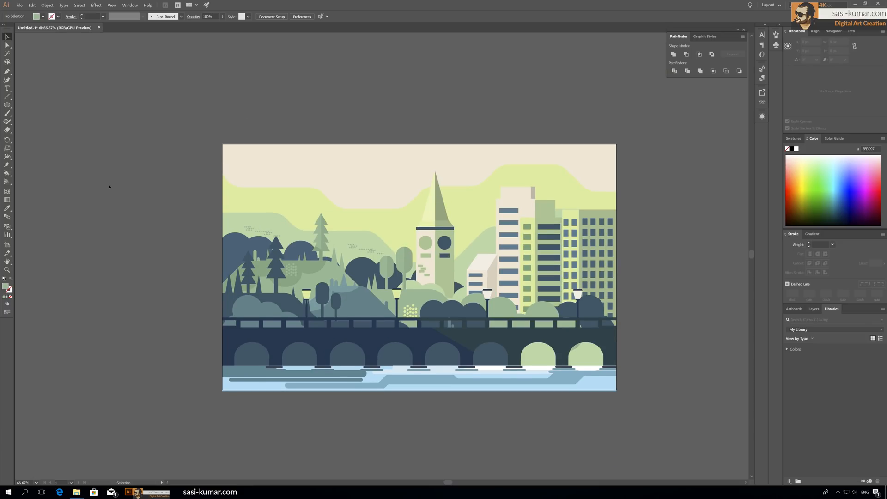
Step: Shift the dot clusters above the dark pines and those beside the light pine slightly up and toward the hill's outer edge
key("ctrl+plus")
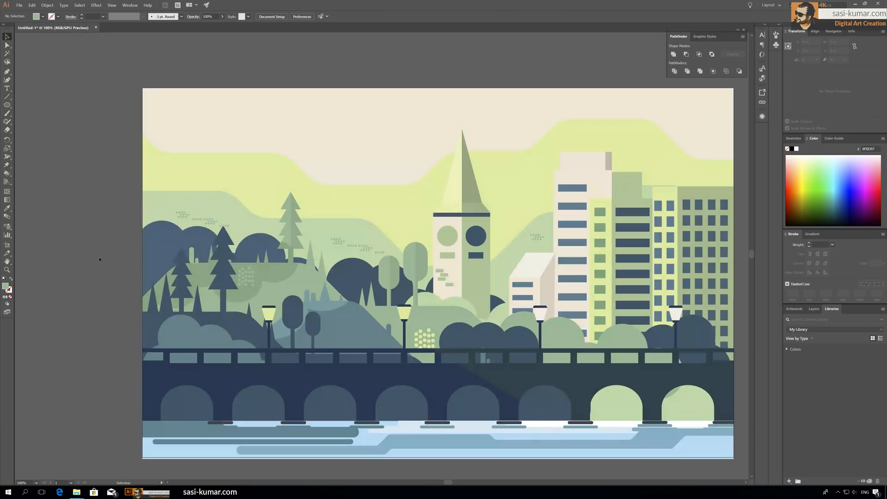
key("ctrl+minus")
scroll(99, 256, "up", 6)
scroll(100, 256, "down", 2)
left_click(264, 259)
key("ctrl+plus")
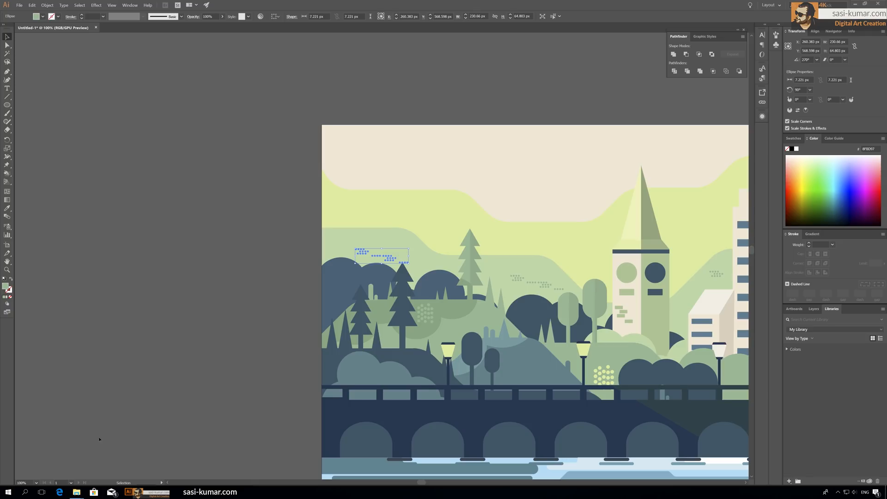
left_click(264, 178)
left_click_drag(286, 206, 188, 148)
left_click(294, 203)
key("ctrl+shift+a")
scroll(294, 204, "down", 1)
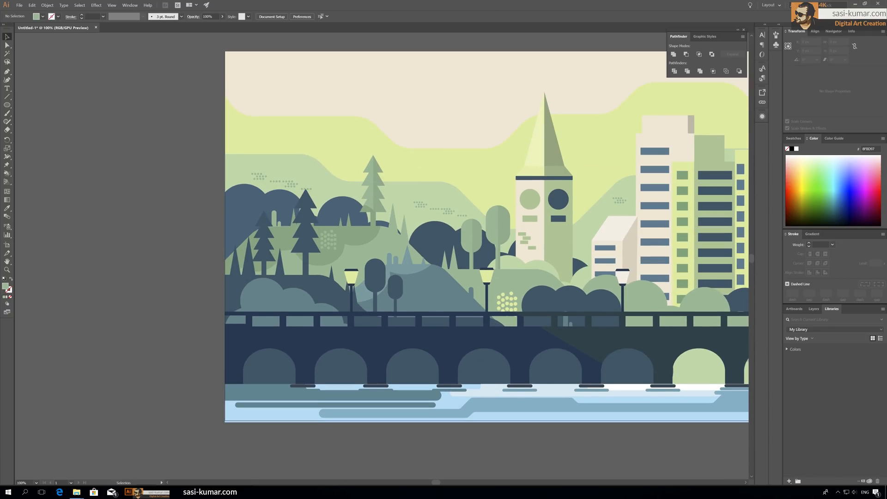
left_click_drag(288, 183, 280, 176)
scroll(277, 177, "up", 1)
left_click(447, 239)
left_click_drag(414, 228, 406, 225)
left_click(167, 188)
Step: Make a reflected copy of the light green hill's dot clusters and move the copied set above the artboard
scroll(167, 187, "up", 1)
key("ctrl+minus")
left_click(414, 256)
left_click_drag(422, 258, 396, 190)
key("ctrl+equal")
key("ctrl+equal")
double_click(7, 140)
left_click(95, 140)
key("v")
left_click_drag(490, 231, 135, 134)
key("ctrl+0")
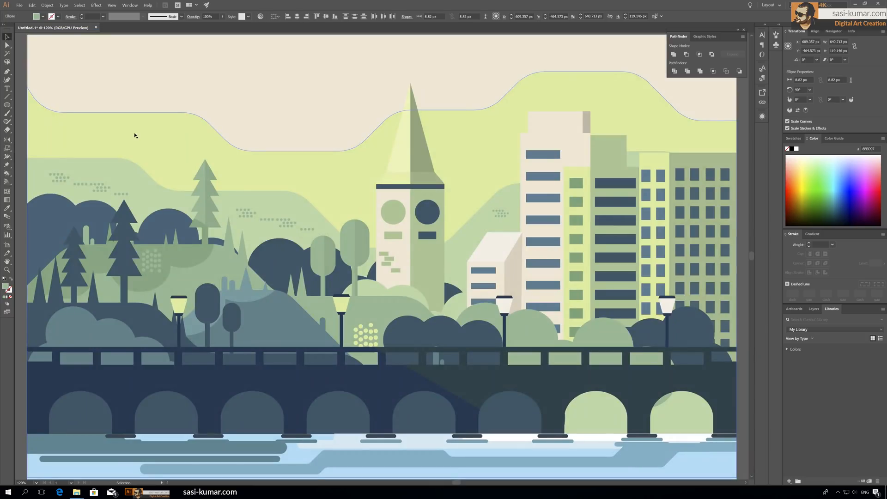
Step: Recolour the copied dot clusters cream and move them onto the yellow-green hill above the pines
key("ctrl+minus")
key("ctrl+minus")
key("ctrl+minus")
key("i")
left_click(394, 313)
key("v")
left_click(342, 181)
left_click_drag(383, 287, 352, 183)
left_click_drag(303, 136, 398, 171)
left_click_drag(368, 155, 339, 252)
key("ctrl+equal")
key("ctrl+equal")
Step: Isolate the copied dot group and delete the surplus clusters near the edge of the yellow-green hill
left_click_drag(410, 258, 410, 251)
left_click_drag(410, 252, 442, 228)
double_click(409, 249)
left_click(447, 243)
key("Delete")
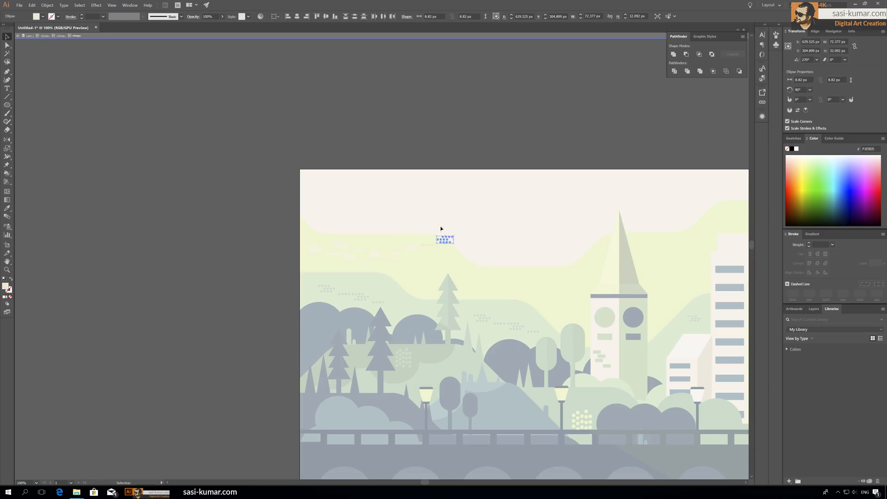
key("Delete")
double_click(407, 246)
Step: Recolour the dot clusters on the yellow-green hill with the light green sampled from the hill in front
left_click(410, 247)
key("ctrl+minus")
key("ctrl+equal")
key("i")
left_click(316, 229)
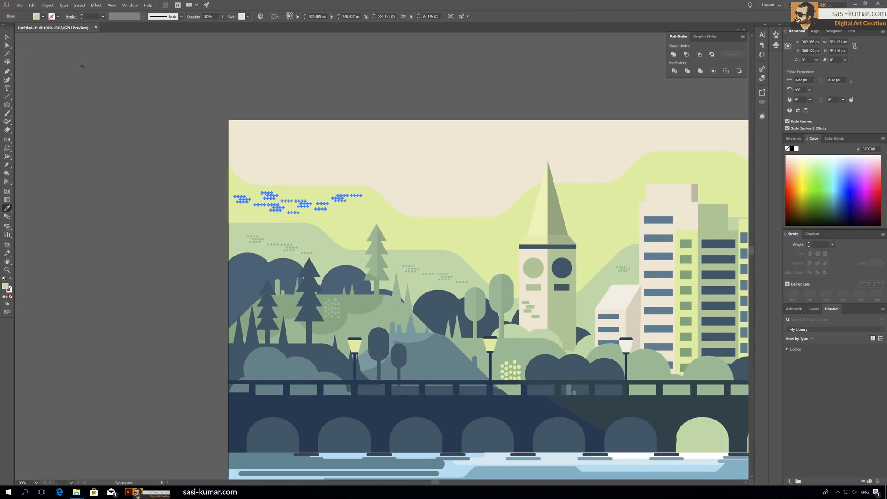
key("v")
left_click(48, 65)
left_click_drag(223, 218, 168, 180)
left_click(287, 162)
left_click(111, 81)
scroll(111, 82, "up", 1)
Step: Duplicate the light green dot clusters across the yellow-green hill, around the clock tower and above the buildings
left_click(162, 118)
left_click_drag(273, 172, 515, 135)
double_click(202, 135)
key("ctrl+z")
left_click_drag(219, 134, 531, 137)
left_click(230, 134)
left_click_drag(229, 134, 240, 129)
left_click_drag(419, 150, 396, 169)
left_click_drag(350, 123, 200, 137)
left_click_drag(246, 185, 523, 142)
double_click(644, 146)
key("ctrl+minus")
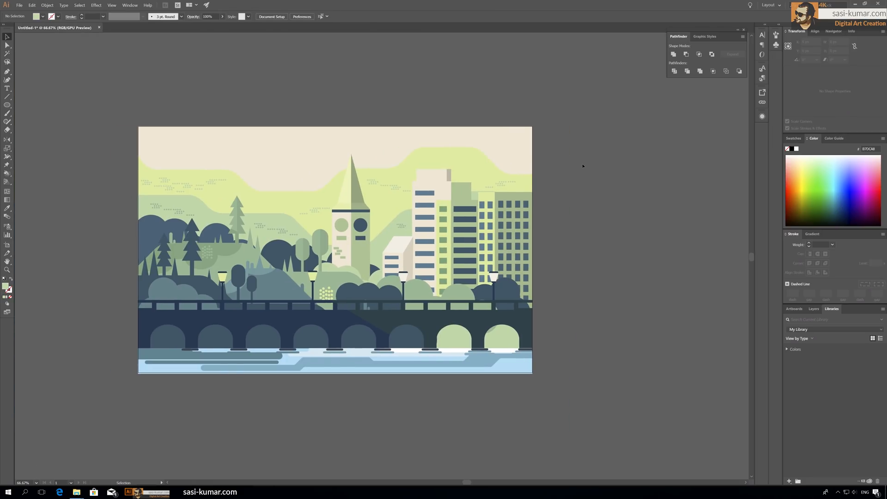
Step: Isolate the dot group and place one of its clusters on the yellow-green hilltop above the tall buildings
left_click_drag(333, 98, 356, 86)
double_click(190, 176)
left_click(190, 177)
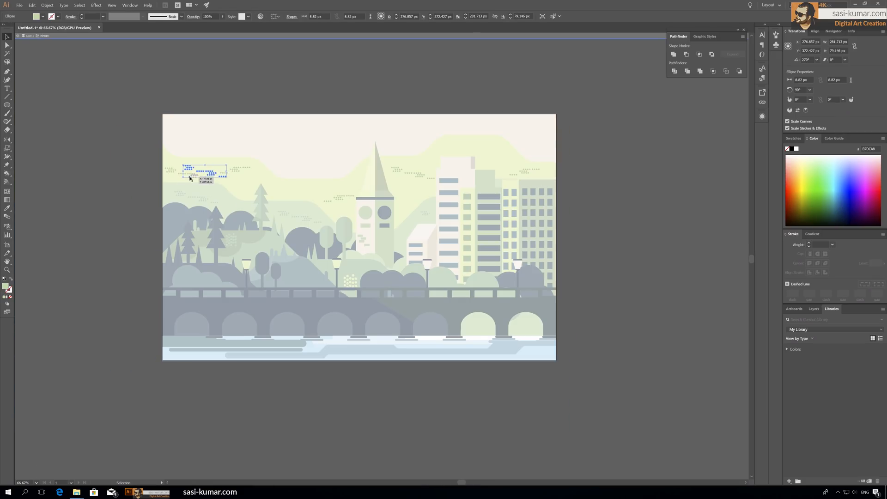
left_click_drag(214, 176, 494, 142)
left_click(589, 111)
double_click(584, 131)
scroll(584, 131, "up", 3)
scroll(508, 115, "down", 5)
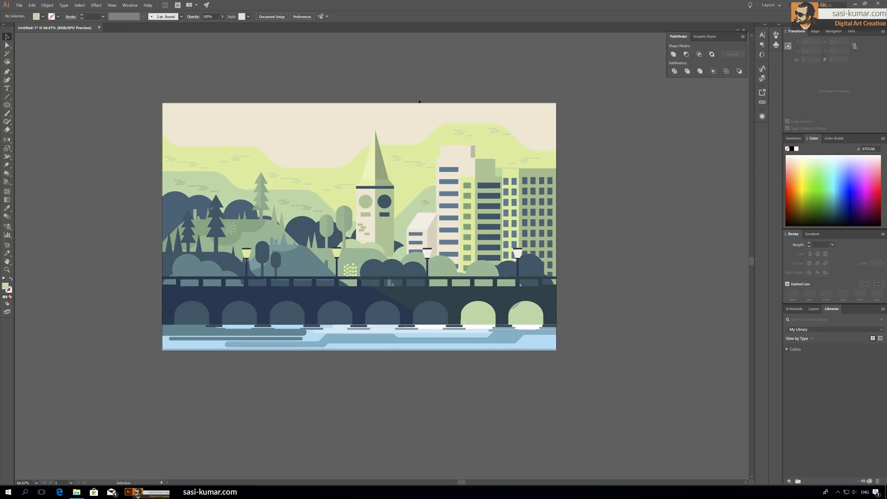
key("ctrl+minus")
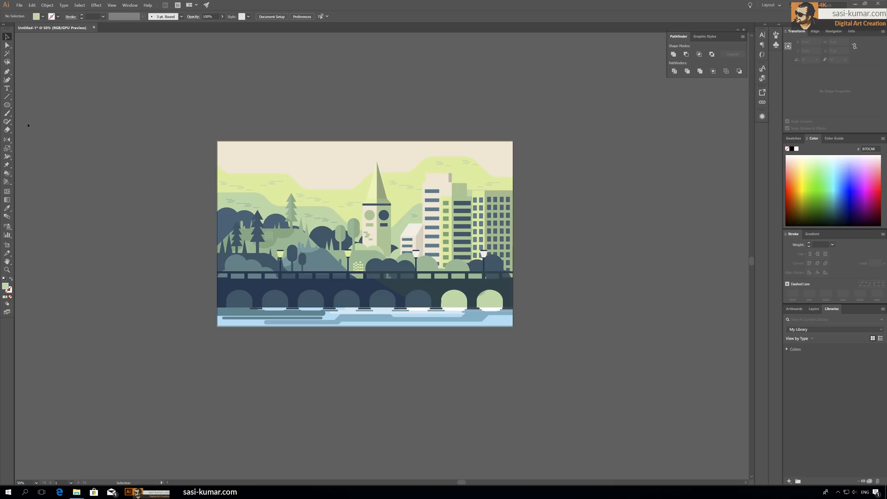
key("ctrl+plus")
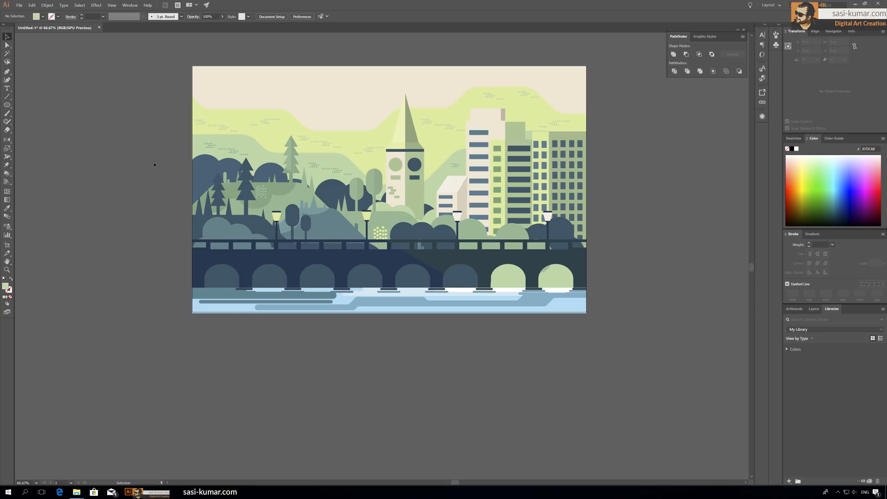
scroll(155, 164, "down", 2)
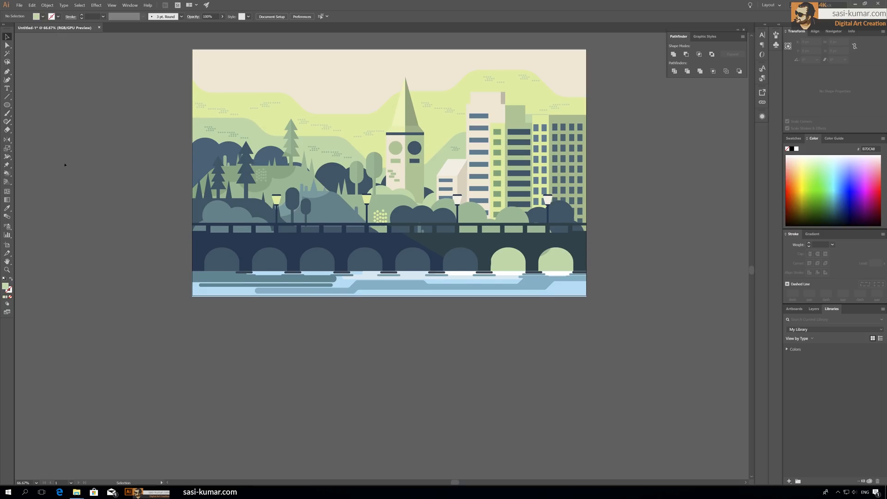
Step: Draw a wide rectangle below the artboard and fill it with the dark slate blue sampled from a bridge arch
left_click(6, 72)
key("m")
scroll(272, 259, "down", 1)
mouse_move(272, 319)
left_mouse_down()
mouse_move(364, 349)
mouse_move(323, 349)
left_mouse_up()
key("v")
left_click(331, 370)
left_click(332, 350)
key("i")
left_click(319, 246)
key("v")
left_click(144, 293)
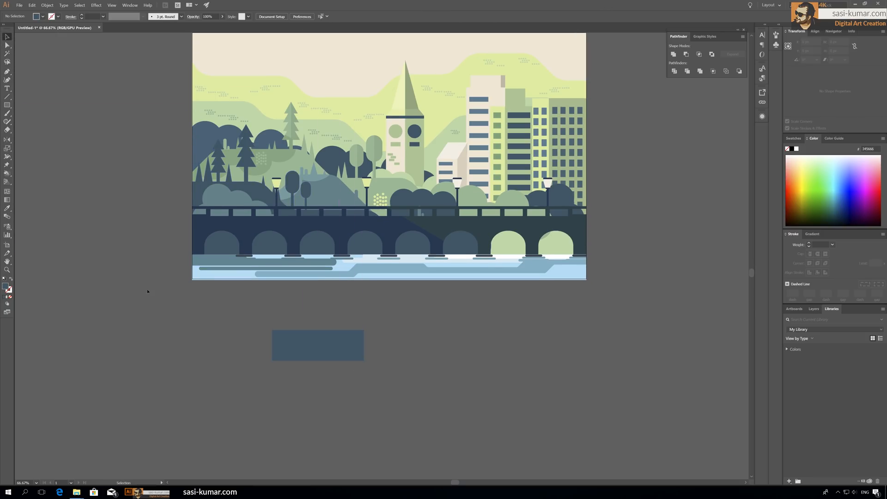
Step: Slant the front end of the dark slate rectangle below the artboard by shifting its lower front corner inward to form a boat hull
left_click(7, 46)
left_click_drag(272, 361, 296, 361)
left_click(7, 37)
left_click(99, 138)
left_click(319, 345)
left_click(139, 185)
left_click_drag(318, 330, 291, 360)
left_click(7, 46)
Step: Draw a horizontal line across the middle of the hull and split the hull along it with Divide
left_click(7, 97)
left_click_drag(277, 350, 389, 351)
key("v")
left_click(355, 355, "shift")
left_click(675, 72)
Step: Isolate the upper half of the hull and fill it with the dark navy sampled from the bridge
double_click(319, 345)
key("i")
left_click(319, 224)
key("v")
double_click(94, 168)
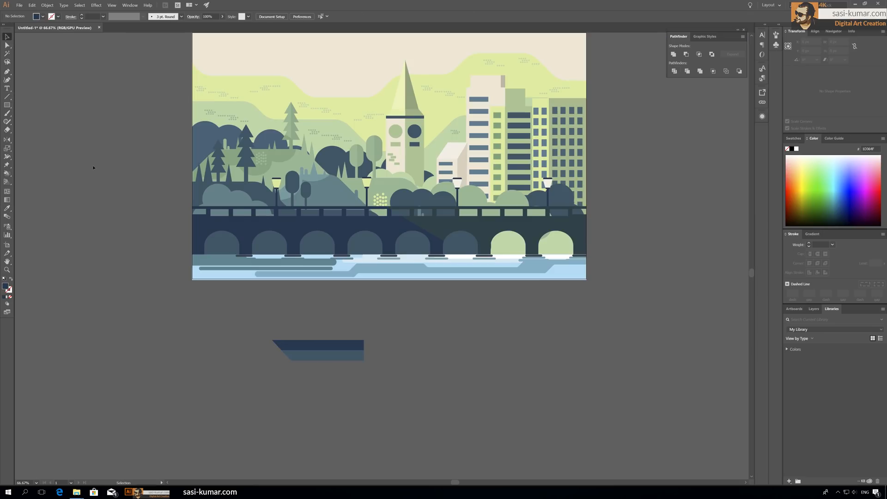
Step: Draw a long thin deck rectangle on the hull's upper edge, fill it with the teal of the bushes and round its lower front corner
left_click_drag(292, 337, 357, 347)
key("v")
left_click(327, 324)
left_click(311, 344)
key("i")
left_click(221, 196)
key("a")
left_click(280, 329)
left_click(291, 342)
left_click_drag(295, 339, 322, 331)
key("v")
left_click(322, 324)
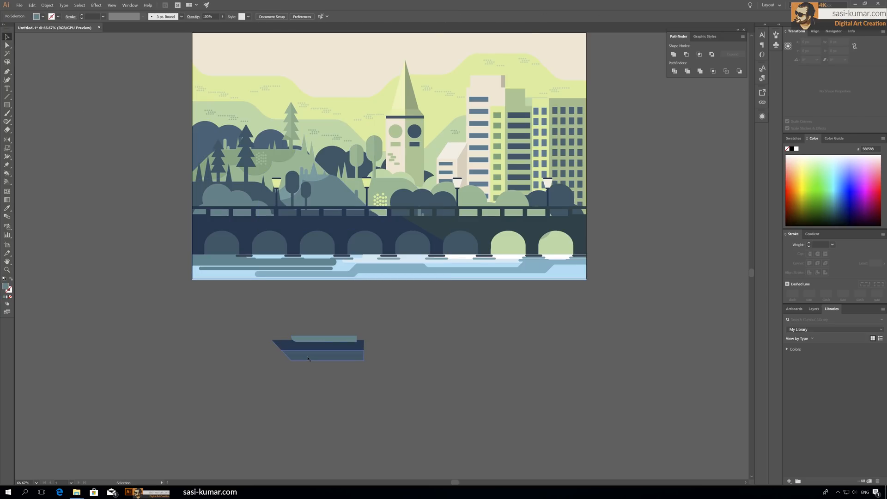
Step: Cut a shallow strip off the upper rear of the navy hull band using a rectangle and Minus Front
key("ctrl+plus")
left_click_drag(258, 390, 258, 389)
left_click(266, 356)
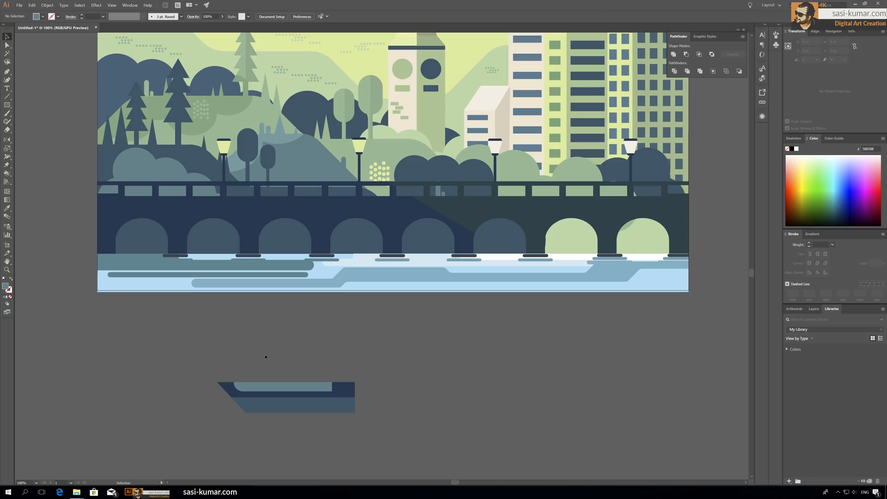
double_click(272, 401)
left_click_drag(355, 386, 364, 389)
key("v")
left_click(340, 394, "shift")
left_click(686, 54)
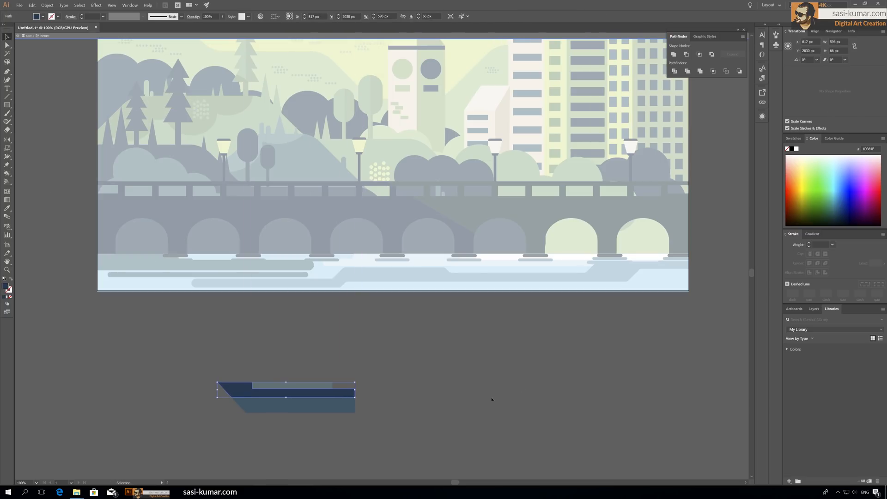
double_click(486, 401)
Step: Draw a cabin rectangle on the front of the deck, unite it with the deck and recolour the shape with the bush teal
left_click_drag(301, 352, 286, 374)
key("v")
left_click(323, 361)
left_click(291, 372)
left_click(309, 387, "shift")
left_click(674, 54)
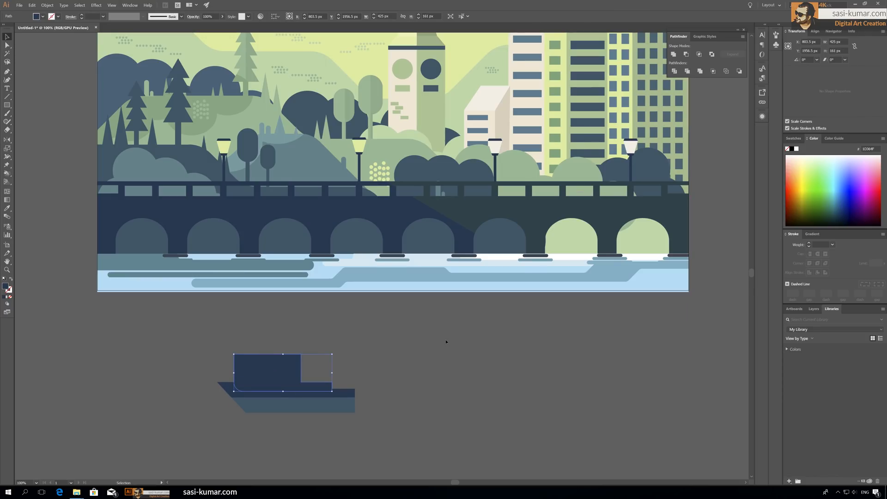
key("i")
left_click(168, 174)
Step: Shift the cabin's upper front corner forward so that its front wall slants
key("a")
left_click(233, 355)
key("Left")
key("Left")
key("Left")
key("Left")
key("Left")
key("Left")
key("Left")
key("Left")
key("Left")
key("Left")
key("Left")
key("Left")
key("Left")
key("Left")
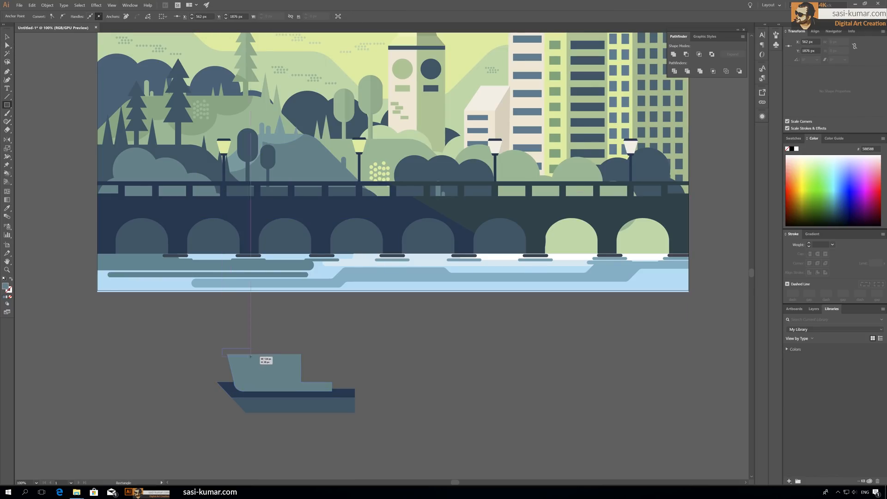
Step: Add a thin teal roof that overhangs both ends of the cabin and slant its front end inward
key("v")
left_click(318, 362)
left_click_drag(305, 355, 265, 356)
left_click(318, 363)
key("a")
left_click(223, 359)
key("Right")
key("Right")
key("Right")
key("Right")
key("Right")
key("Right")
key("v")
left_click(339, 346)
Step: Add a 159 × 51 px front window and a shorter one behind it, both in the dark slate sampled from a bridge pier base
scroll(370, 314, "up", 1)
left_click(241, 342)
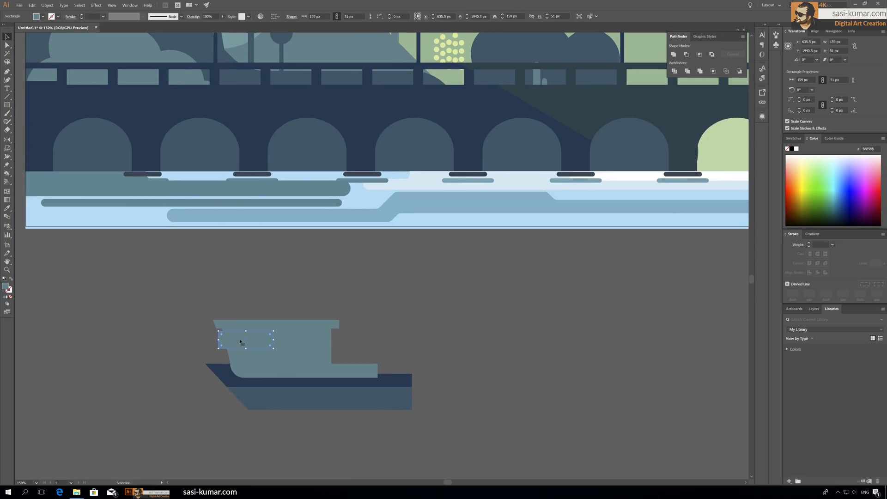
left_click(7, 208)
left_click(252, 174)
left_click(7, 105)
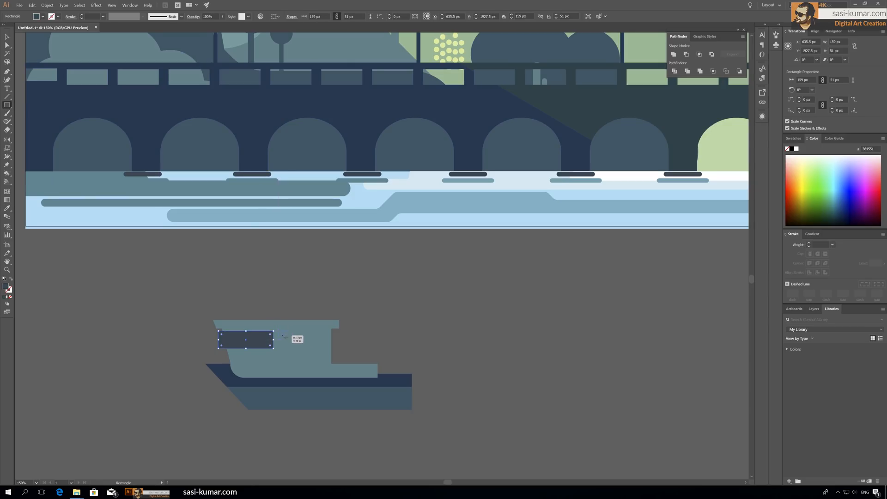
left_click(254, 341, "shift")
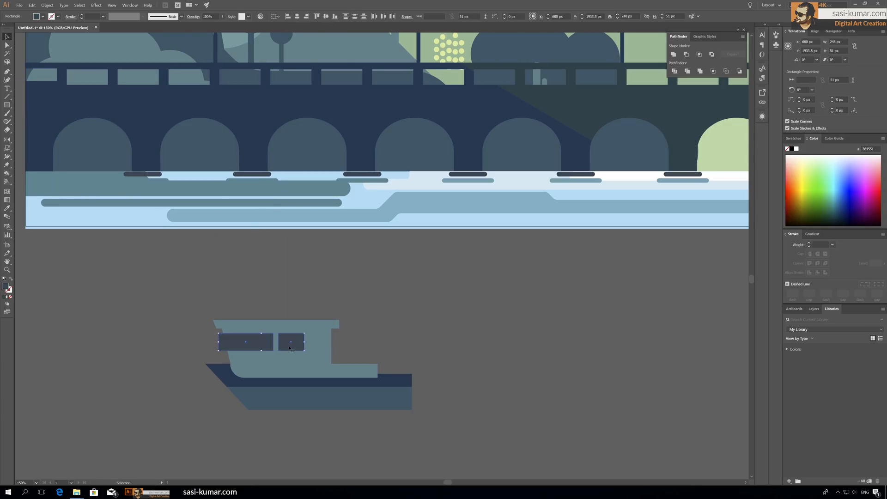
left_click(173, 279)
Step: Isolate the teal cabin shape and round the upper rear corner of its deck
double_click(318, 371)
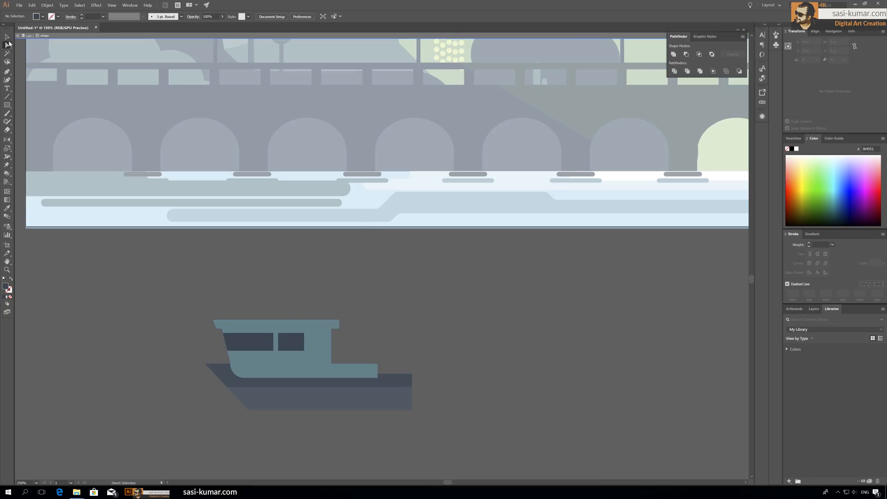
key("a")
left_click(319, 374)
left_click(378, 364)
left_click_drag(375, 367, 369, 373)
double_click(391, 313)
Step: Build a thin horizontal bar with a short mast on the cabin roof, unite them and fill them with green sampled behind the bridge railing
key("m")
mouse_move(243, 313)
left_mouse_down()
mouse_move(344, 320)
mouse_move(259, 303)
mouse_move(251, 316)
mouse_move(271, 346)
mouse_move(258, 341)
left_mouse_up()
key("v")
left_click(674, 55)
key("i")
left_click(455, 77)
key("p")
left_click(99, 272, "ctrl")
Step: Add a thin light green stripe below the cabin windows, running from the slanted front wall to the rear window's edge
scroll(99, 272, "down", 2)
key("m")
key("v")
left_click_drag(267, 340, 304, 341)
left_click(248, 350)
left_click(578, 220)
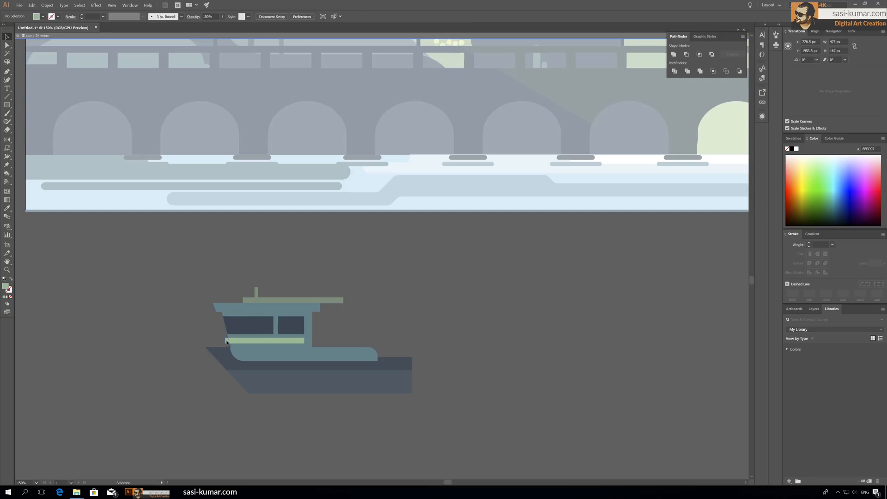
Step: Add two dark round portholes near the stern and round the upper rear corner of the navy hull band
scroll(424, 297, "down", 1)
key("i")
left_click(364, 349)
mouse_move(351, 358)
left_mouse_down()
mouse_move(377, 370)
mouse_move(404, 334)
left_mouse_up()
key("v")
left_click(434, 345)
left_click(405, 348)
left_click(422, 349)
key("a")
left_click_drag(409, 345, 404, 350)
key("v")
left_click(85, 297)
double_click(292, 284)
left_click(18, 35)
Step: Select the complete boat and move it onto the river below the right-hand bridge arches
left_click_drag(173, 254, 497, 400)
left_click(498, 401)
scroll(185, 331, "down", 4)
left_click(208, 337)
left_click(332, 389)
left_click_drag(208, 336, 384, 261)
Step: Scale the boat down and position it on the water in front of the first light green arch
key("ctrl+equal")
key("ctrl+equal")
left_click(384, 262)
left_click_drag(433, 225, 411, 236)
left_click_drag(370, 261, 322, 254)
left_click_drag(363, 230, 407, 257)
left_click_drag(433, 239, 429, 241)
left_click(520, 297)
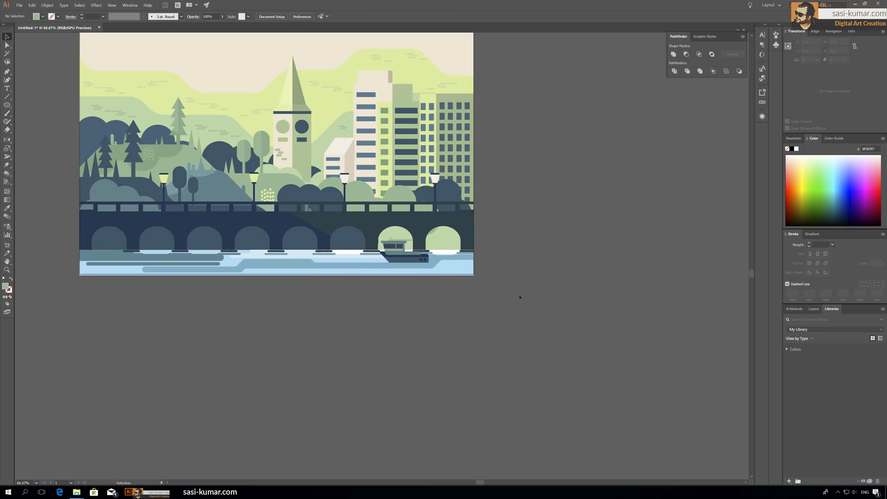
Step: Fine-tune the boat's size and shift it forward along the river, between the last dark arch and the first light green arch
key("ctrl+equal")
key("ctrl+equal")
left_click(444, 262)
left_click(442, 347)
left_click_drag(488, 212, 480, 219)
left_click(439, 262)
left_click(441, 324)
left_click_drag(405, 247, 356, 246)
left_click(389, 333)
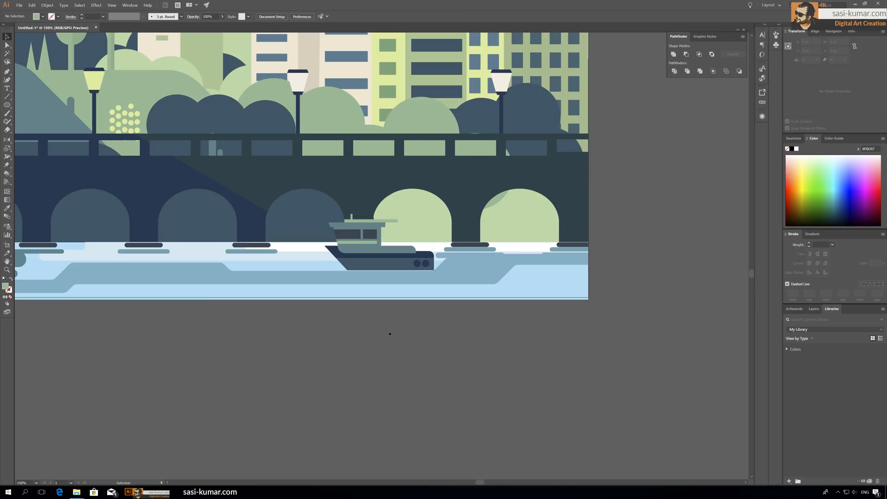
Step: Draw a horizontal ripple bar of 280 × 16 px with rounded ends on the water beneath the boat
key("ctrl+equal")
key("ctrl+equal")
left_click_drag(7, 105, 48, 114)
left_click_drag(516, 295, 298, 284)
key("v")
left_click_drag(515, 290, 452, 290)
Step: Fill the ripple bar with a blue sampled from the water and adjust its shade in the Color Picker
left_click(7, 208)
left_click(138, 234)
left_click(158, 249)
double_click(6, 287)
left_click(269, 106)
left_click(395, 75)
left_click(9, 38)
left_click(426, 380)
Step: Arrange two ripple bars beneath the boat's hull, one below the other and offset horizontally
key("ctrl+minus")
key("ctrl+minus")
key("ctrl+equal")
left_click_drag(369, 281, 402, 290)
left_click(451, 313)
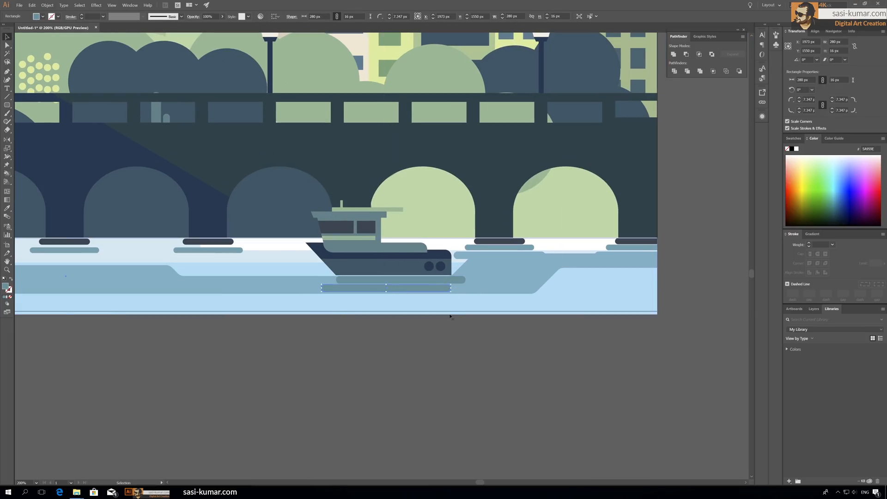
Step: Select the upper ripple bar beneath the boat and adjust its fill shade in the Color Picker
left_click(408, 280)
left_click(412, 280)
double_click(5, 287)
left_click(396, 75)
left_click(404, 355)
left_click(403, 290)
key("m")
key("v")
left_click(363, 361)
key("ctrl+minus")
key("ctrl+minus")
key("ctrl+minus")
scroll(371, 331, "up", 4)
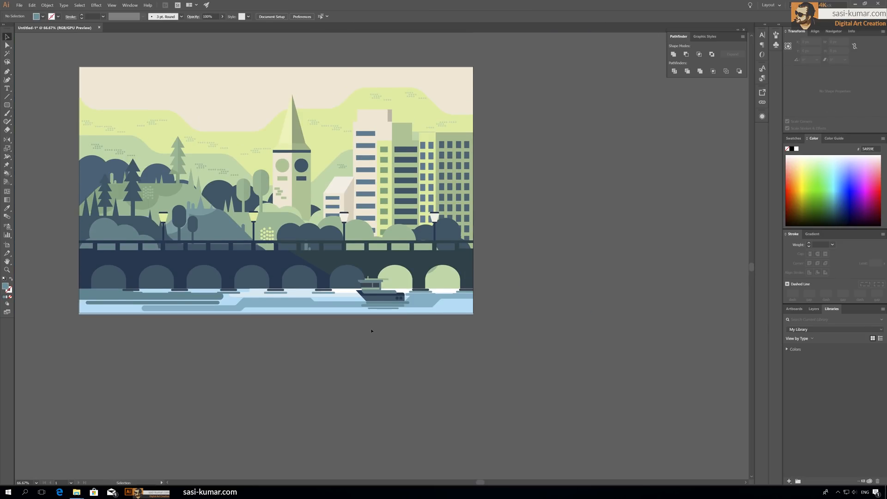
Step: Group the boat with its ripple bars, enlarge the group and reposition it on the water in front of the bridge
key("ctrl+plus")
left_click_drag(368, 359, 408, 334)
key("ctrl+g")
left_click_drag(344, 295, 335, 285)
left_click_drag(369, 319, 348, 319)
left_click_drag(312, 286, 330, 290)
left_click(450, 434)
Step: Add the text line "Thank you For Watching" on the empty canvas below the artwork
key("ctrl+minus")
scroll(435, 400, "up", 1)
scroll(435, 399, "up", 1)
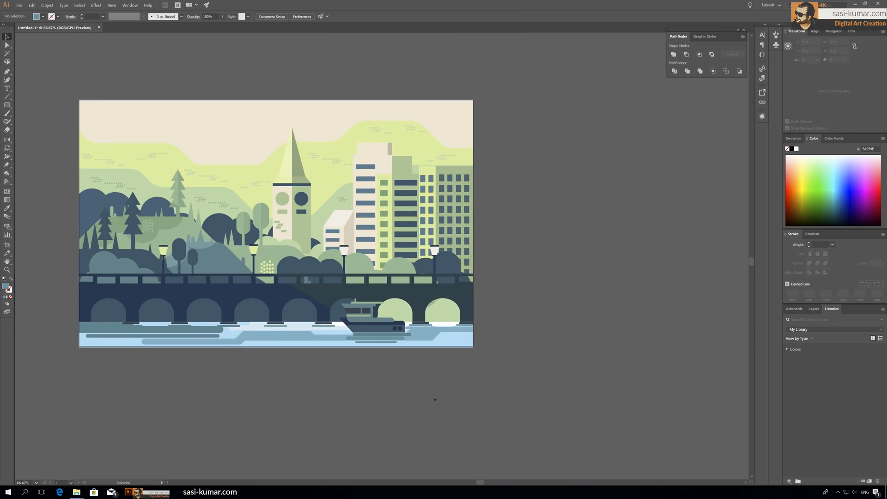
left_click_drag(442, 389, 527, 371)
key("t")
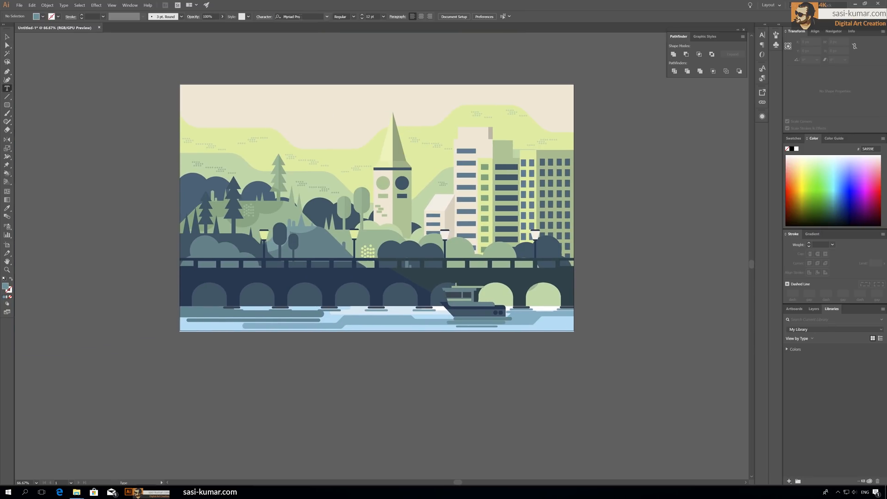
left_click(382, 386)
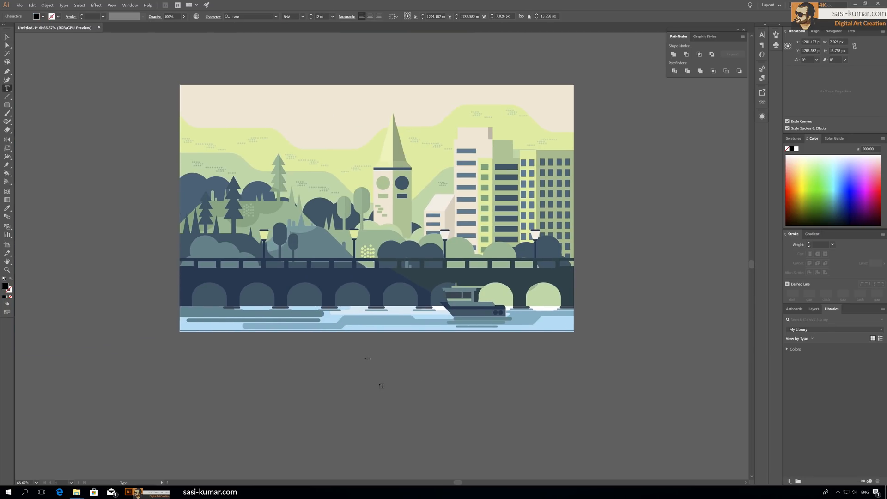
Step: Enlarge the closing text to about 1531 × 162 px and place it just beneath the artwork
left_click(6, 38)
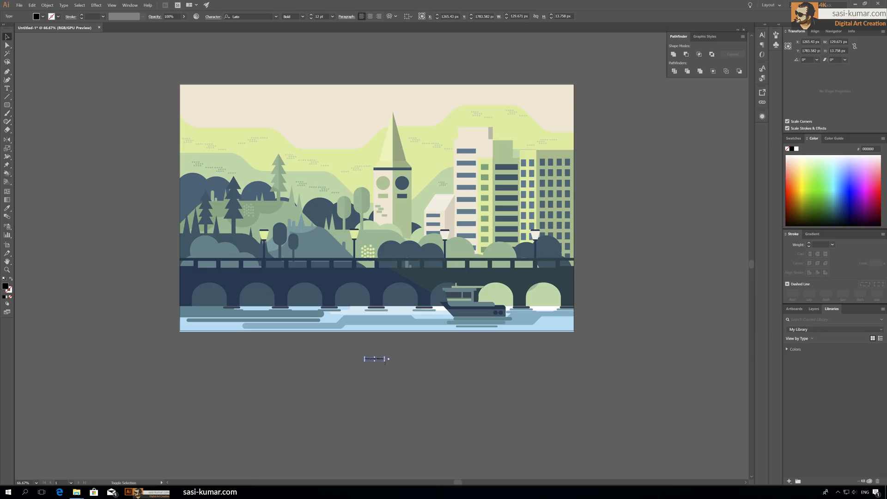
left_click_drag(479, 402, 601, 412)
left_click_drag(519, 376, 451, 362)
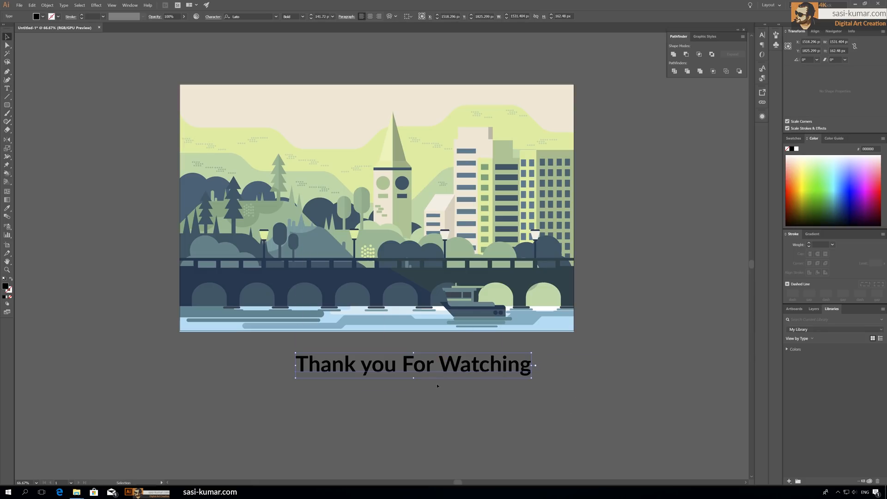